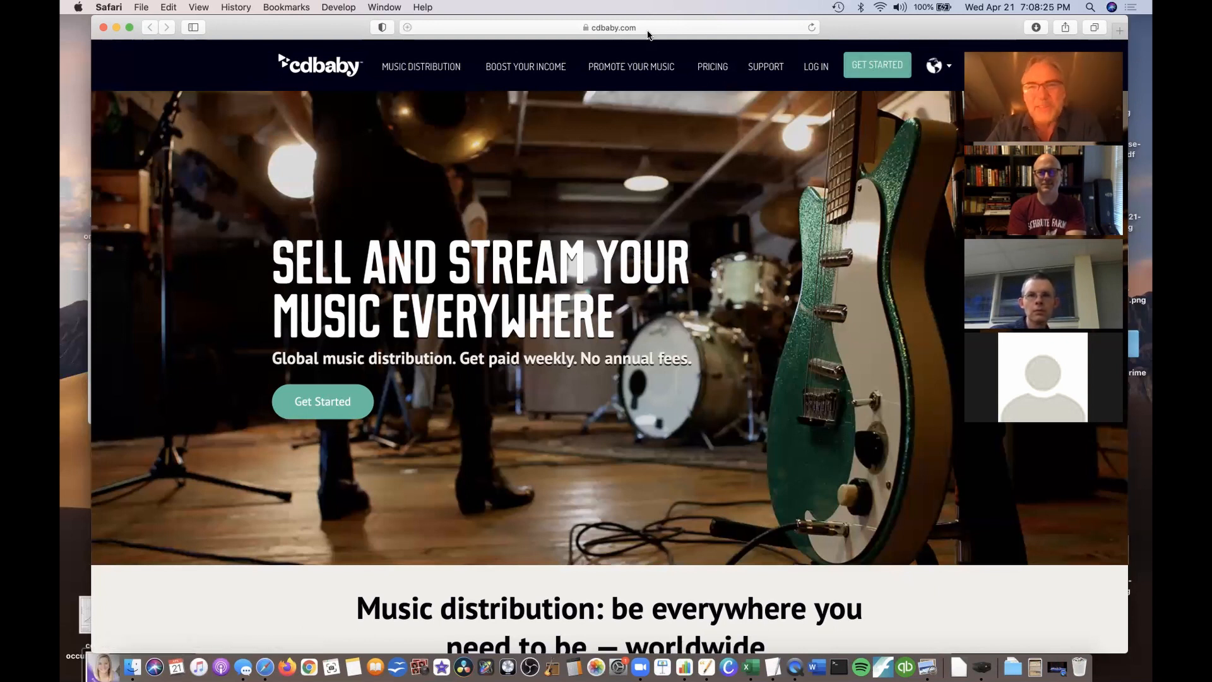
Open the free account sign-up form and review its contact information, username and password, and agreement sections.
{"action": "left_click", "coordinate": [873, 67]}
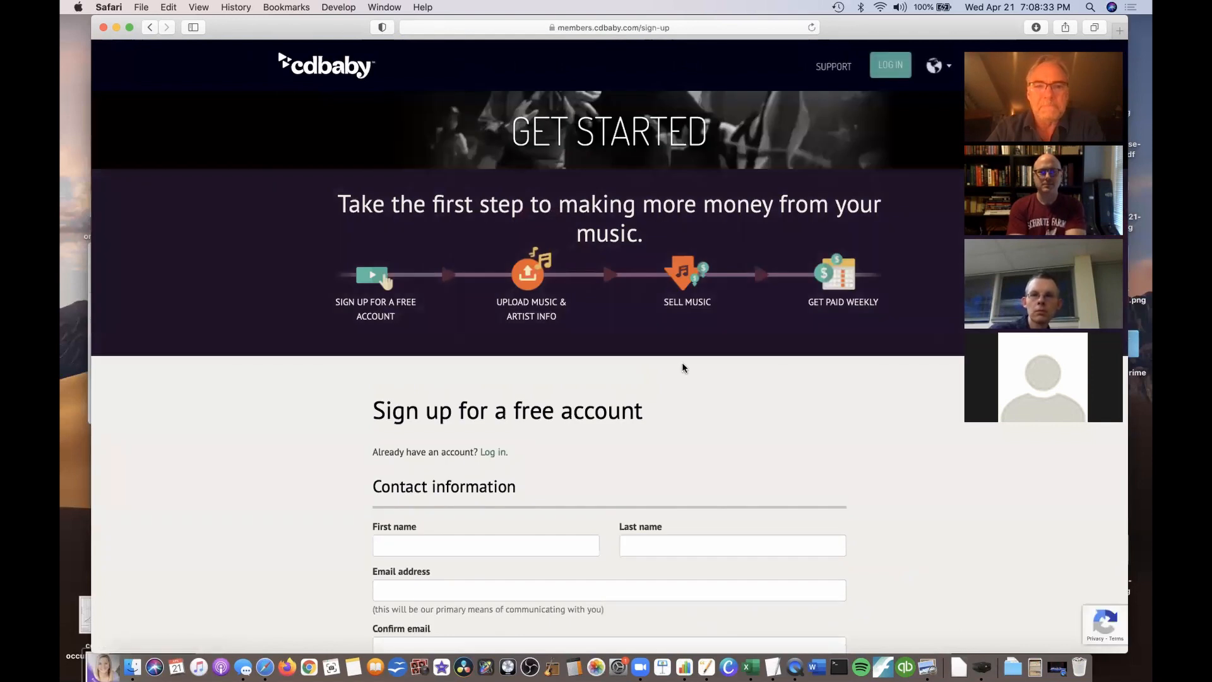
{"action": "scroll", "coordinate": [682, 366], "scroll_direction": "down", "scroll_amount": 3}
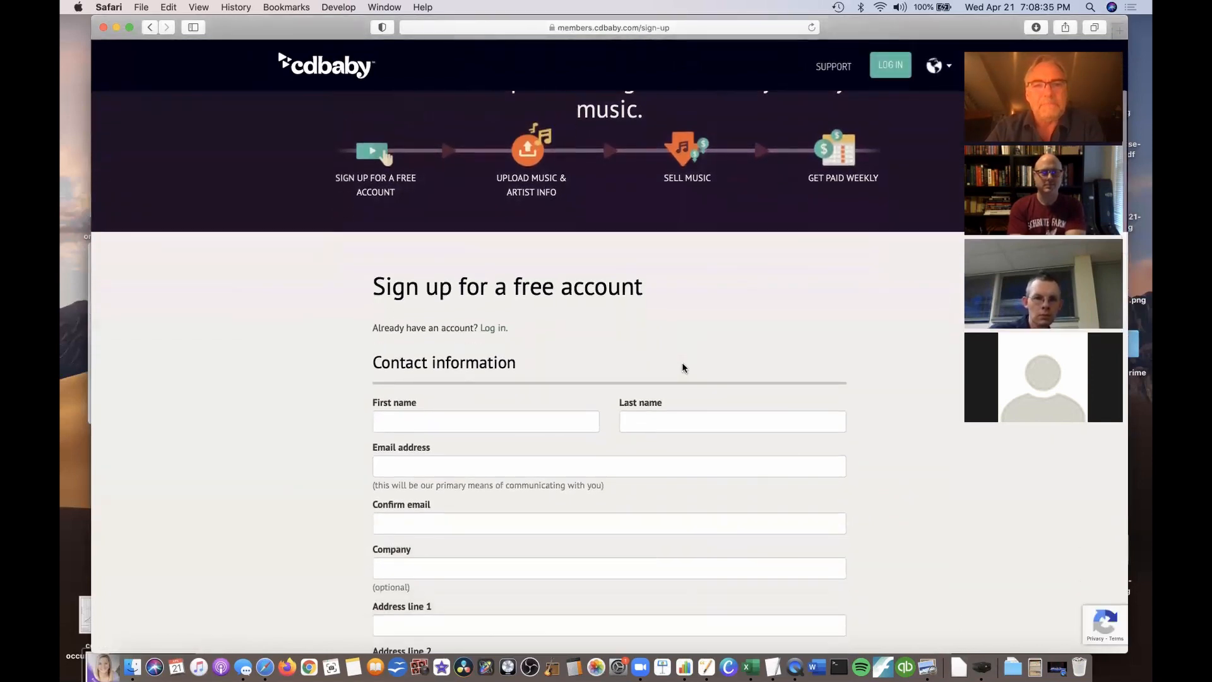
{"action": "scroll", "coordinate": [682, 368], "scroll_direction": "down", "scroll_amount": 4}
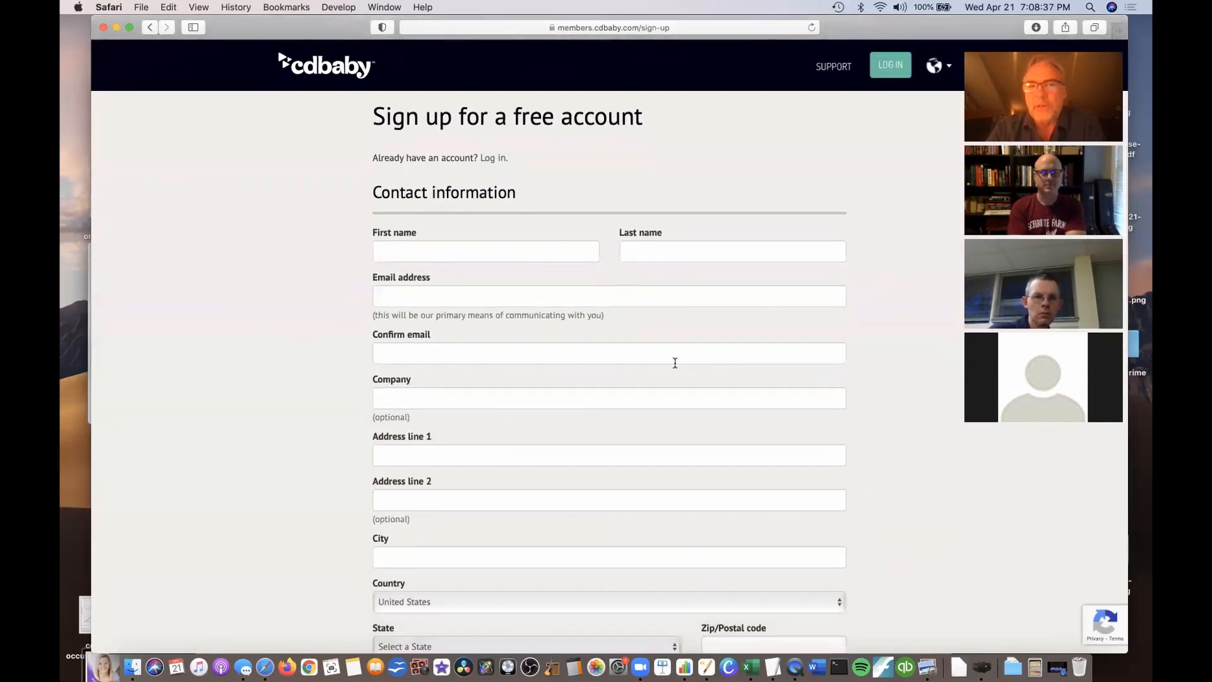
{"action": "left_click", "coordinate": [490, 250]}
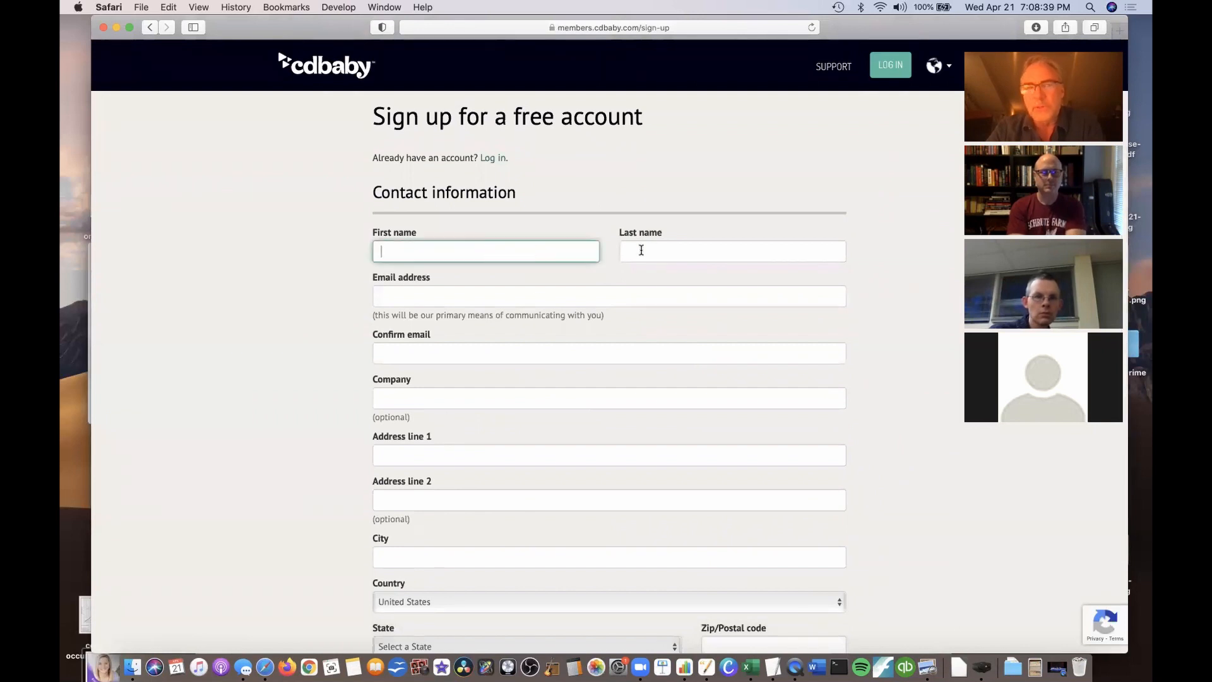
{"action": "scroll", "coordinate": [519, 395], "scroll_direction": "down", "scroll_amount": 4}
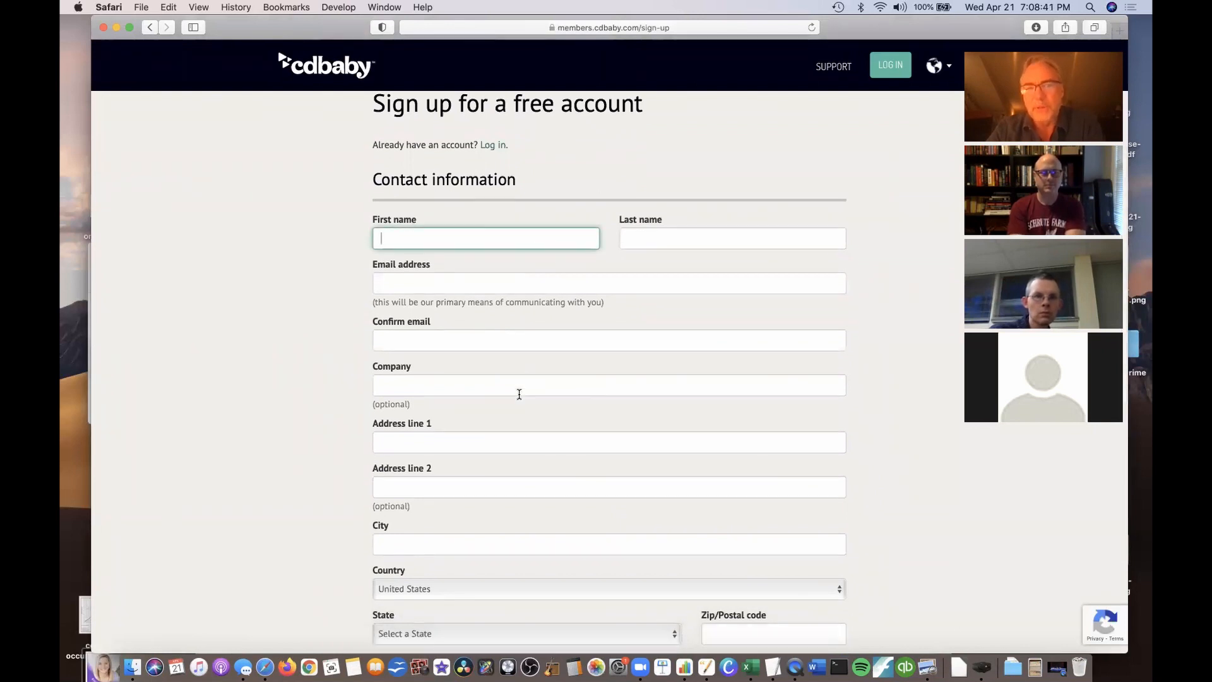
{"action": "scroll", "coordinate": [519, 394], "scroll_direction": "down", "scroll_amount": 5}
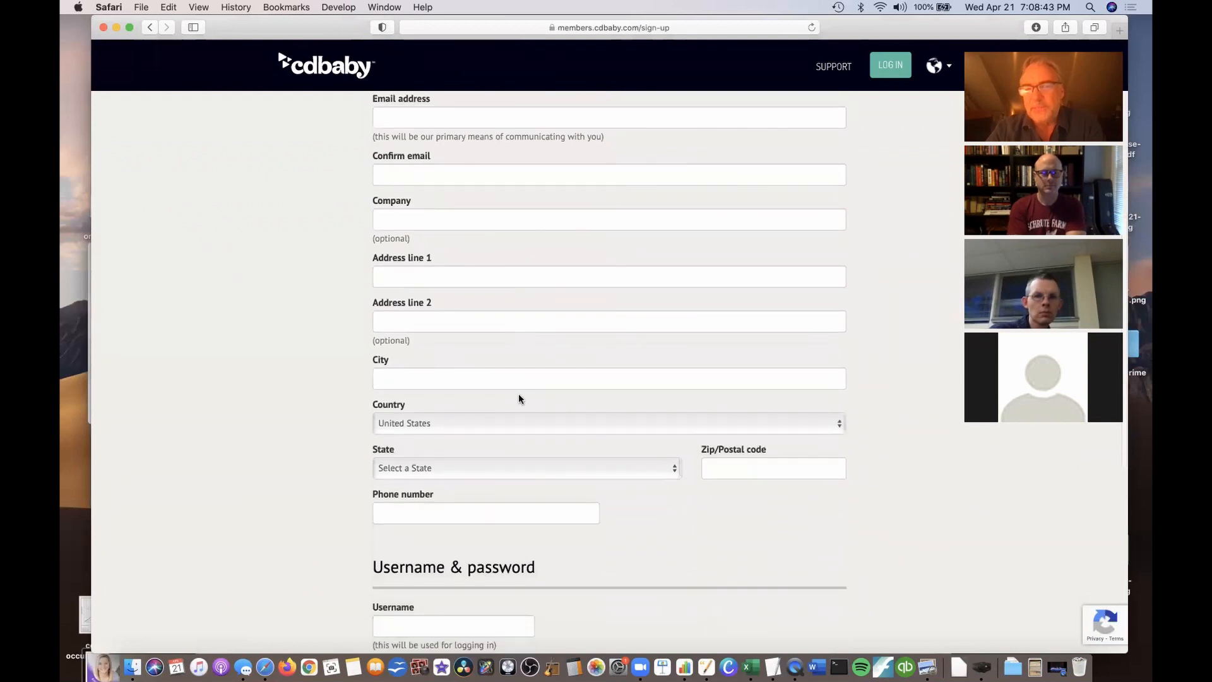
{"action": "scroll", "coordinate": [519, 396], "scroll_direction": "down", "scroll_amount": 3}
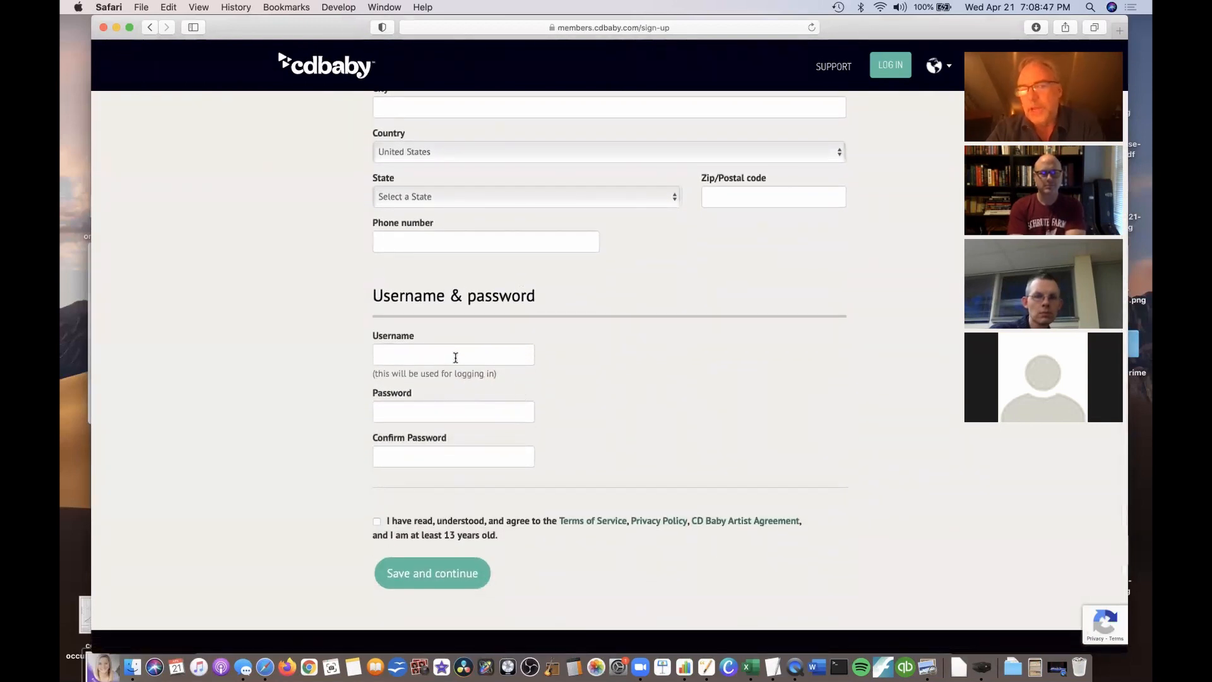
{"action": "scroll", "coordinate": [464, 472], "scroll_direction": "down", "scroll_amount": 1}
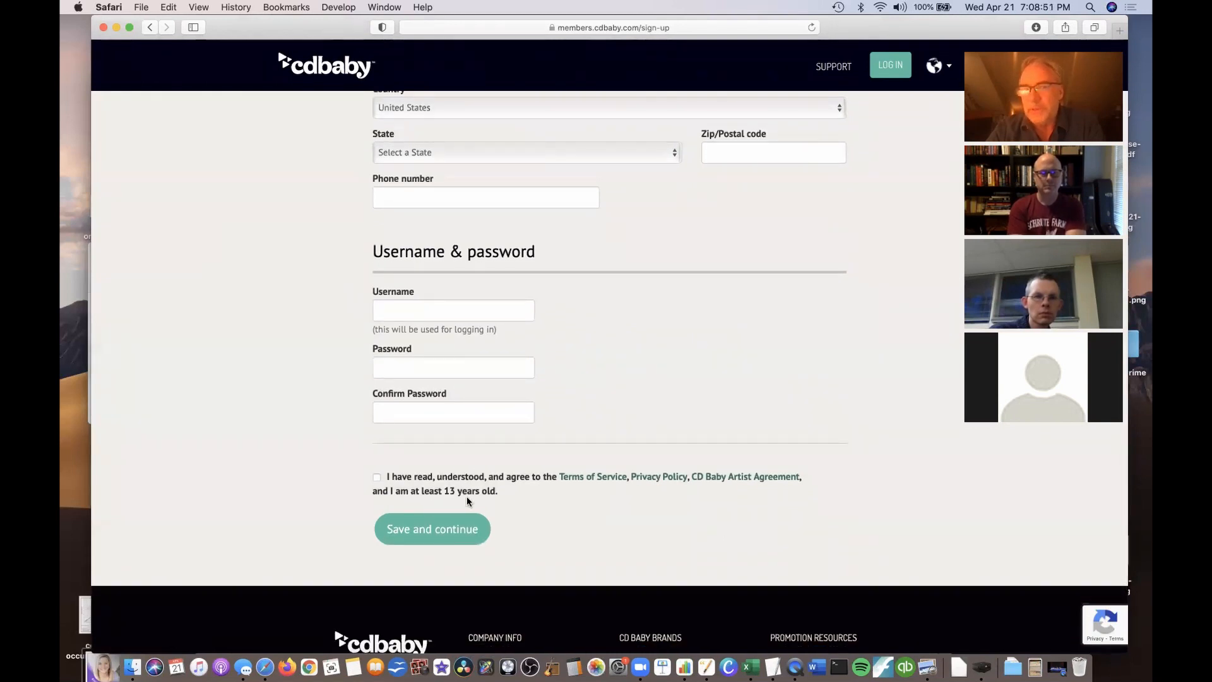
{"action": "scroll", "coordinate": [467, 495], "scroll_direction": "down", "scroll_amount": 1}
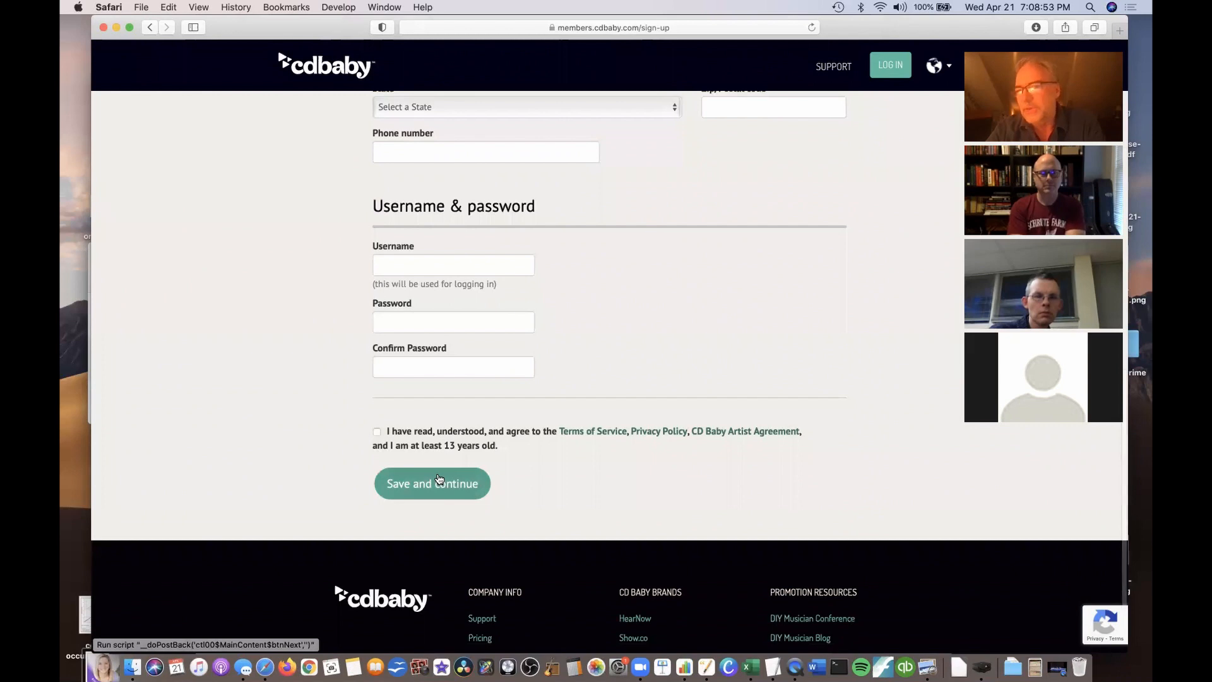
{"action": "scroll", "coordinate": [439, 478], "scroll_direction": "up", "scroll_amount": 7}
{"action": "scroll", "coordinate": [436, 475], "scroll_direction": "up", "scroll_amount": 1}
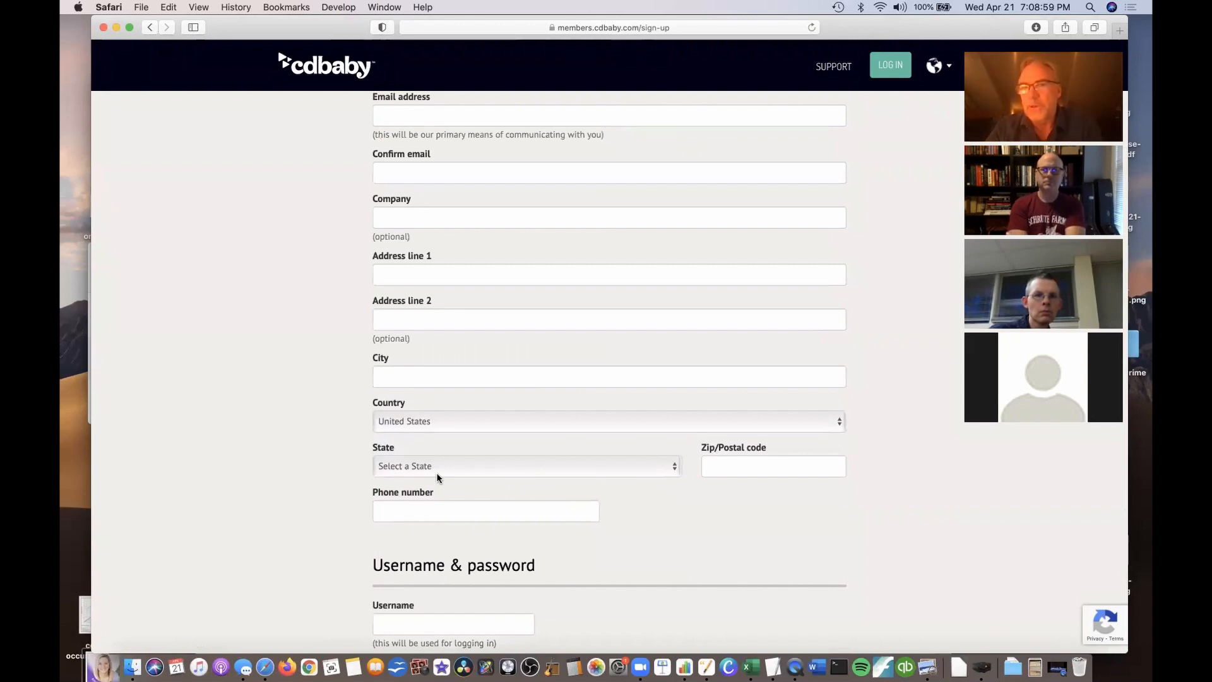
{"action": "scroll", "coordinate": [437, 472], "scroll_direction": "up", "scroll_amount": 10}
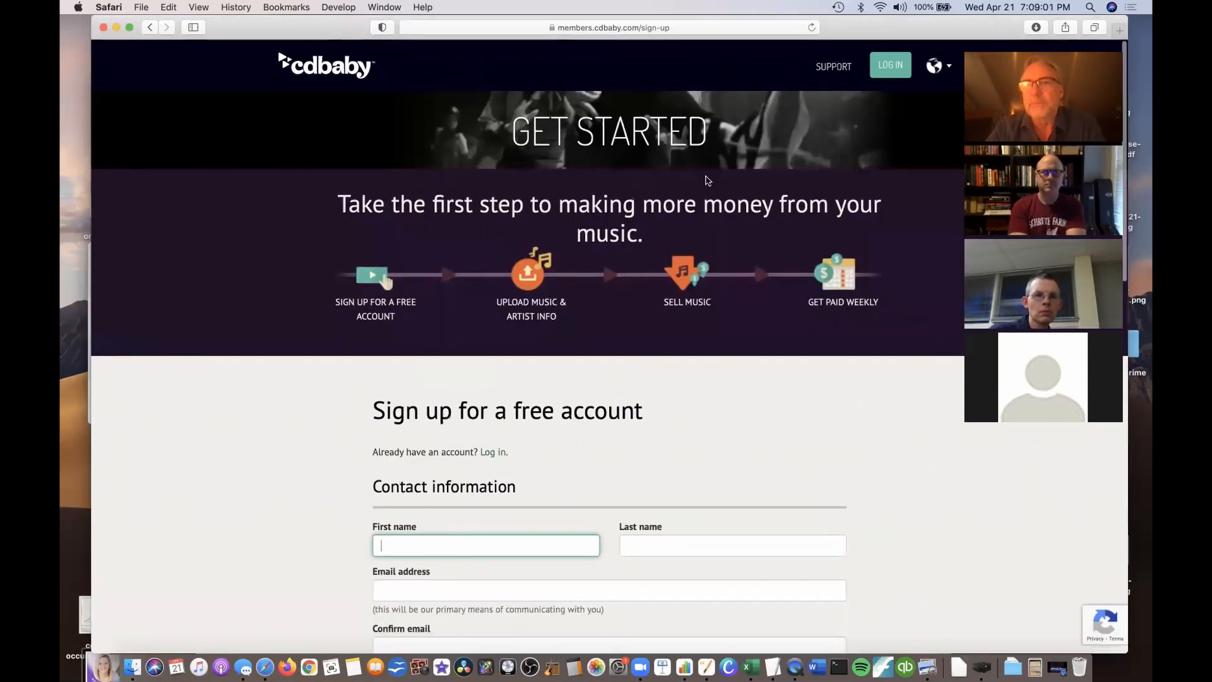
Log in to the CD Baby member account with the saved username and password.
{"action": "left_click", "coordinate": [889, 64]}
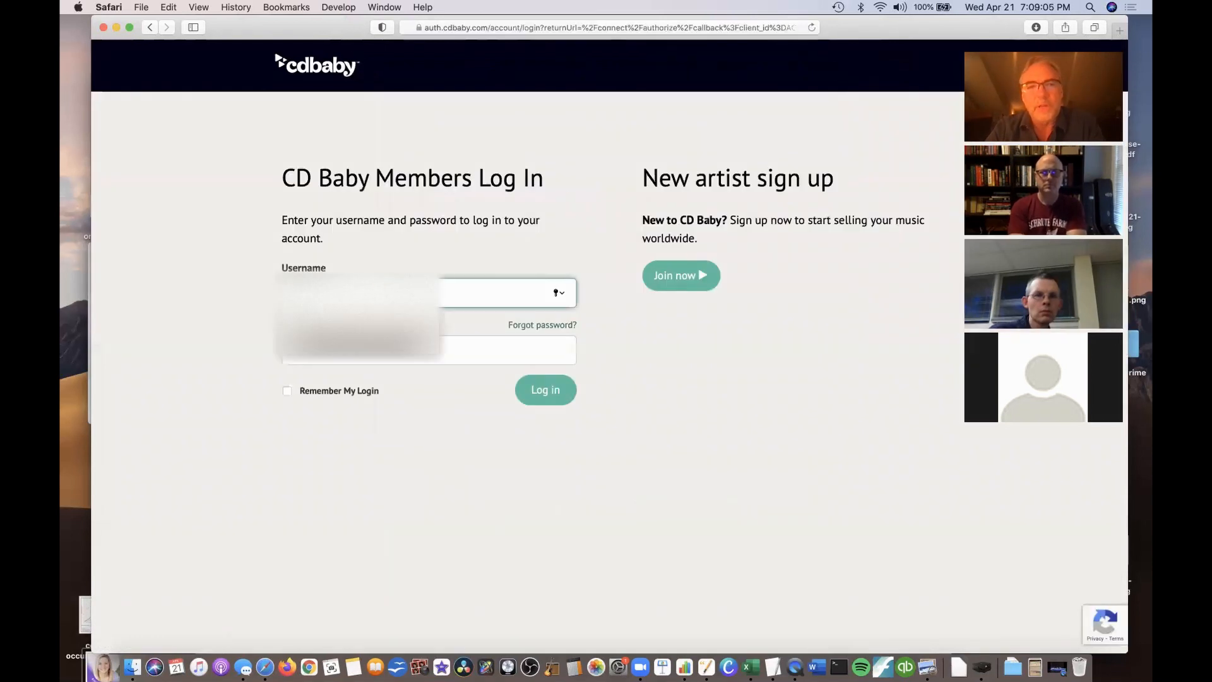
{"action": "left_click", "coordinate": [366, 328]}
{"action": "left_click", "coordinate": [548, 391]}
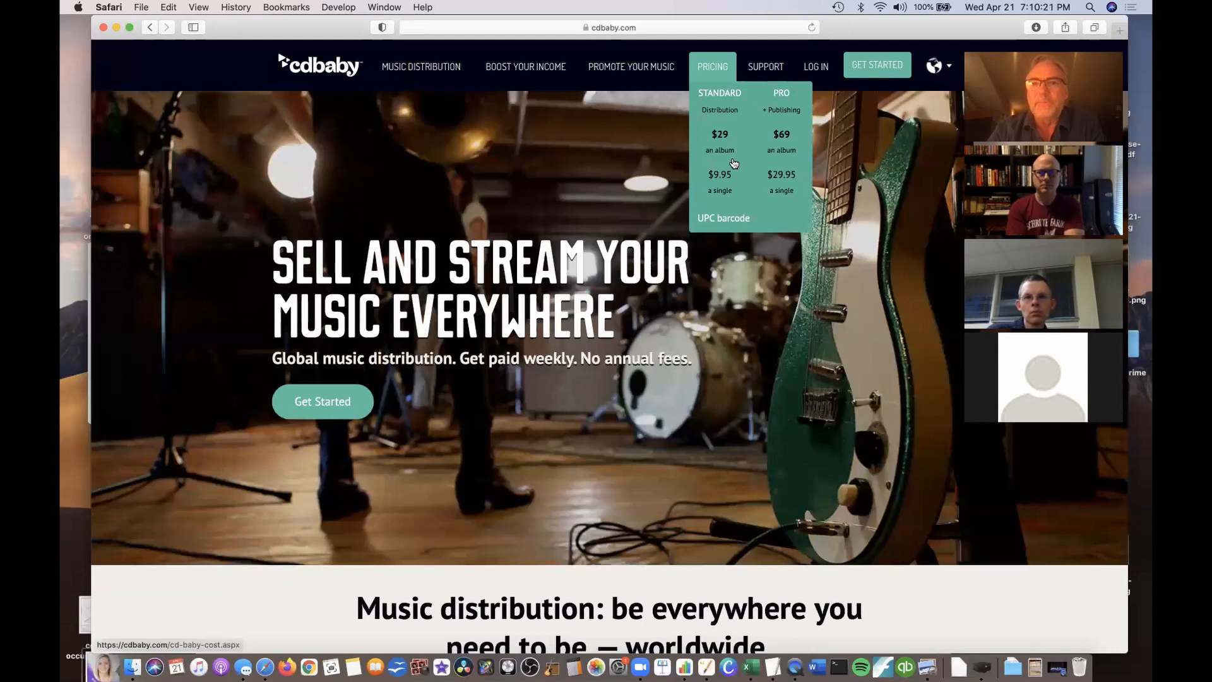
{"action": "left_click", "coordinate": [816, 73]}
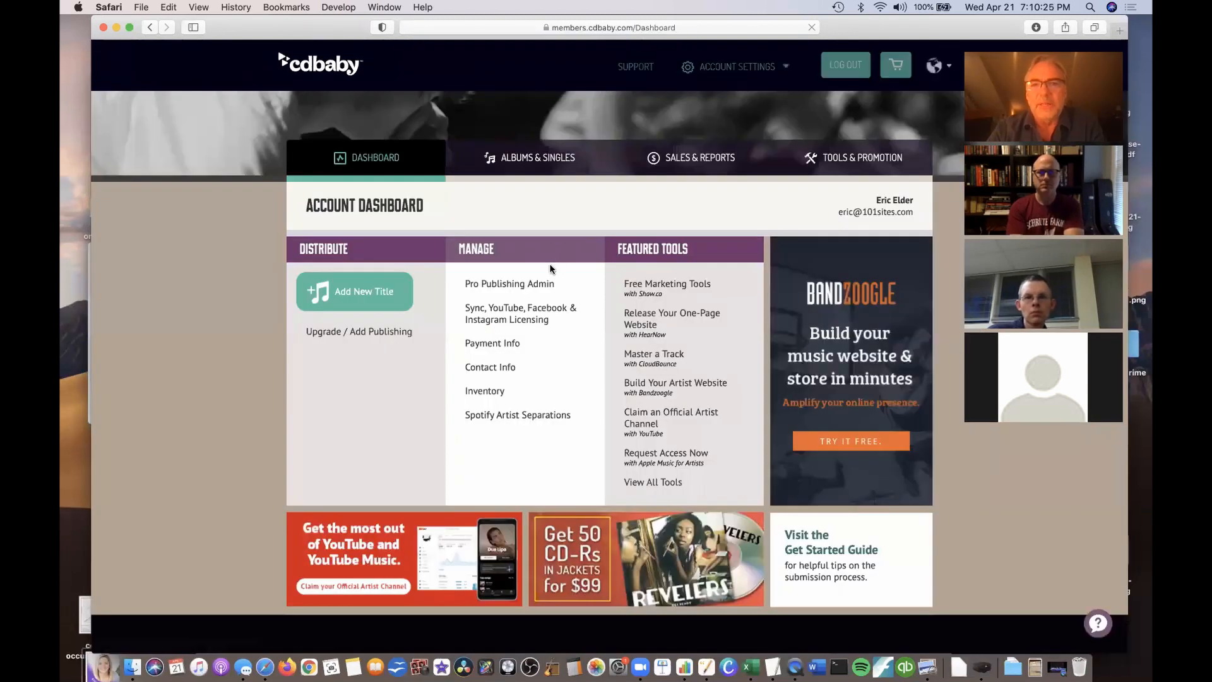
Open the account's albums and singles list and examine the paid titles grouped under each artist.
{"action": "left_click", "coordinate": [559, 161]}
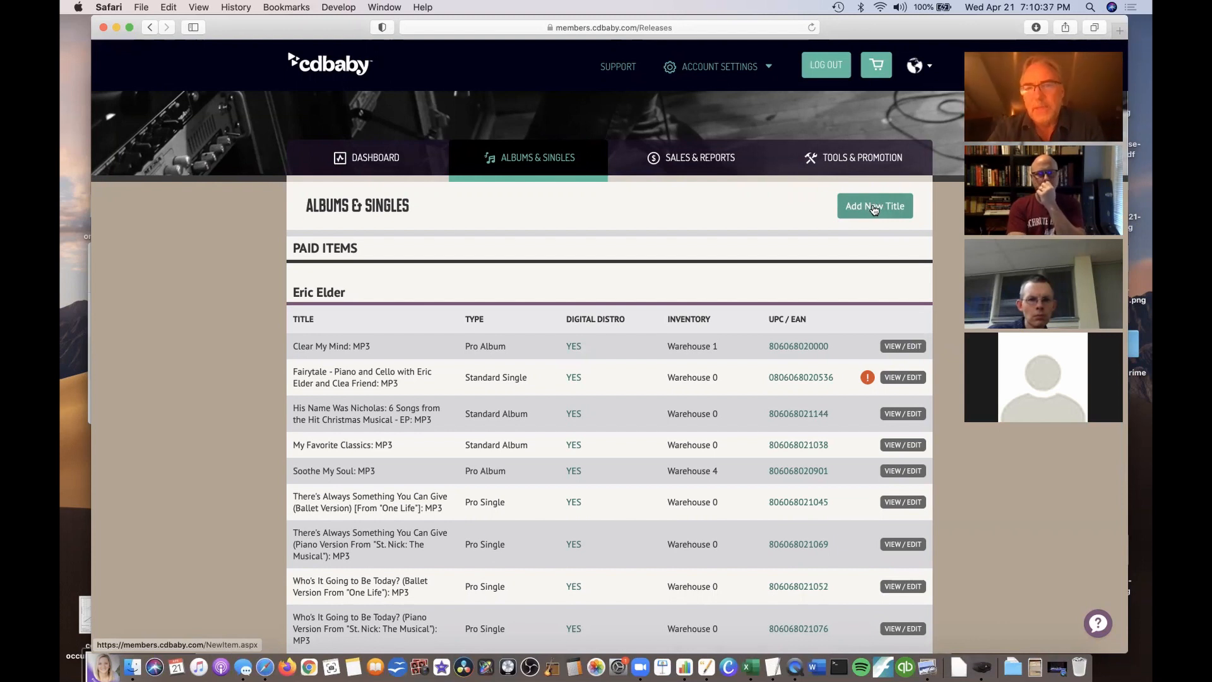
{"action": "scroll", "coordinate": [478, 383], "scroll_direction": "down", "scroll_amount": 3}
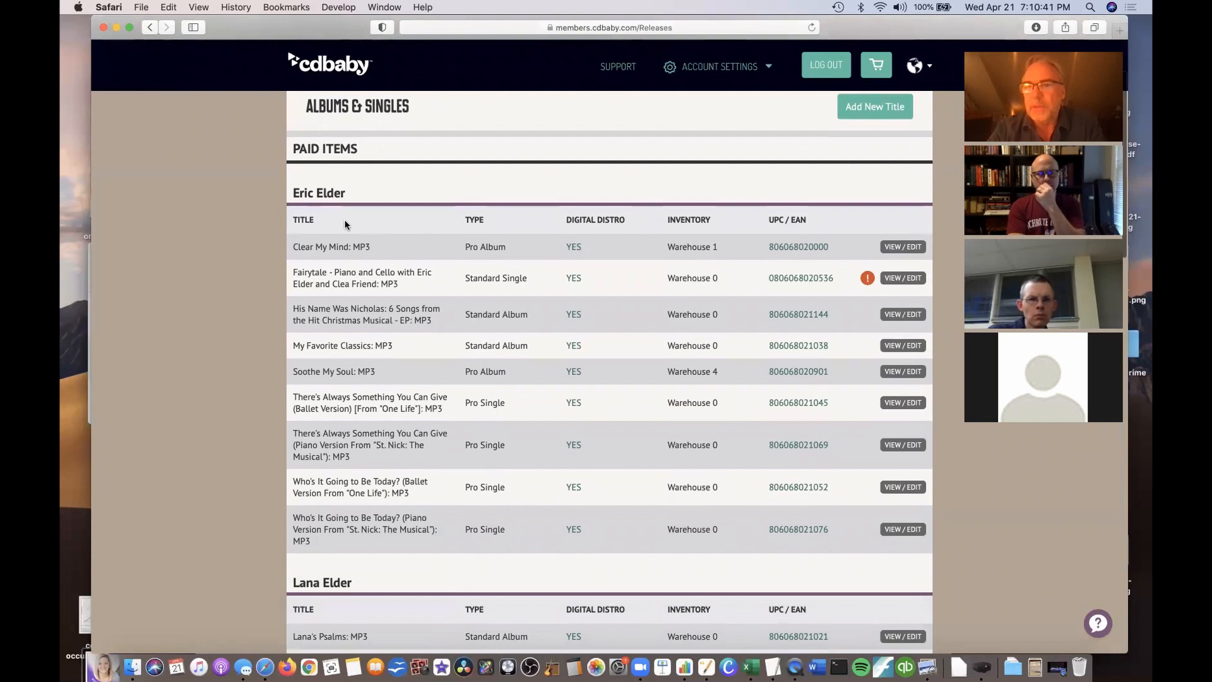
{"action": "scroll", "coordinate": [398, 407], "scroll_direction": "down", "scroll_amount": 3}
{"action": "scroll", "coordinate": [398, 407], "scroll_direction": "down", "scroll_amount": 4}
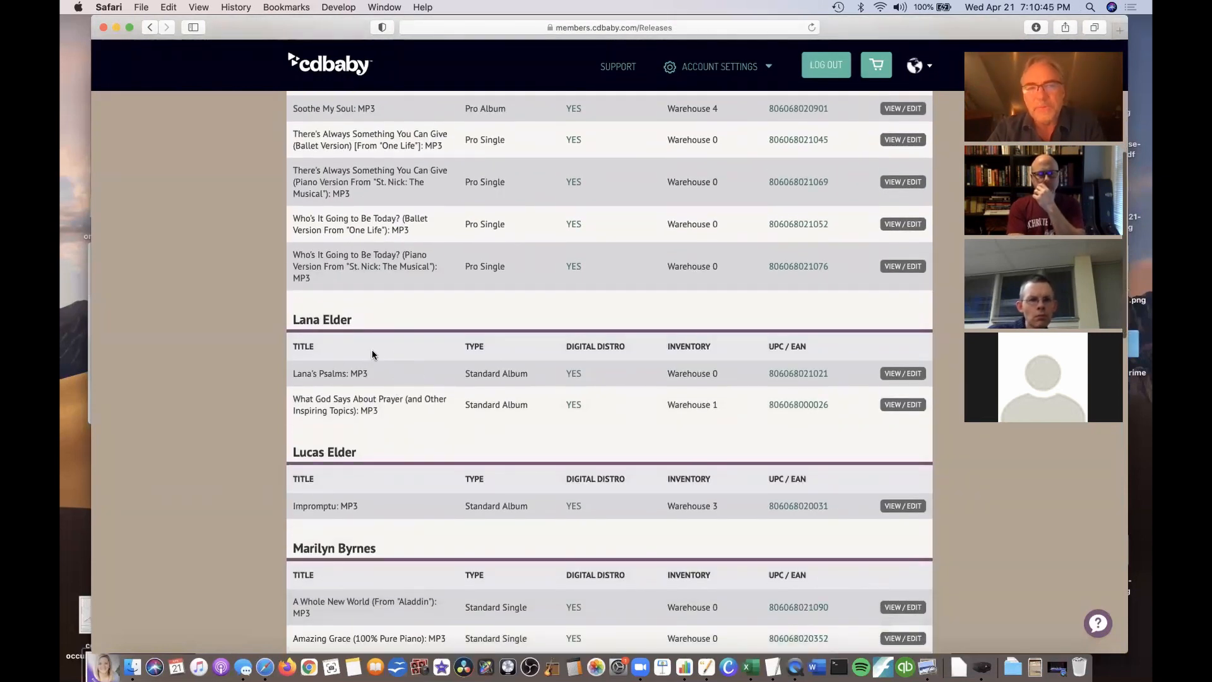
{"action": "scroll", "coordinate": [363, 409], "scroll_direction": "down", "scroll_amount": 3}
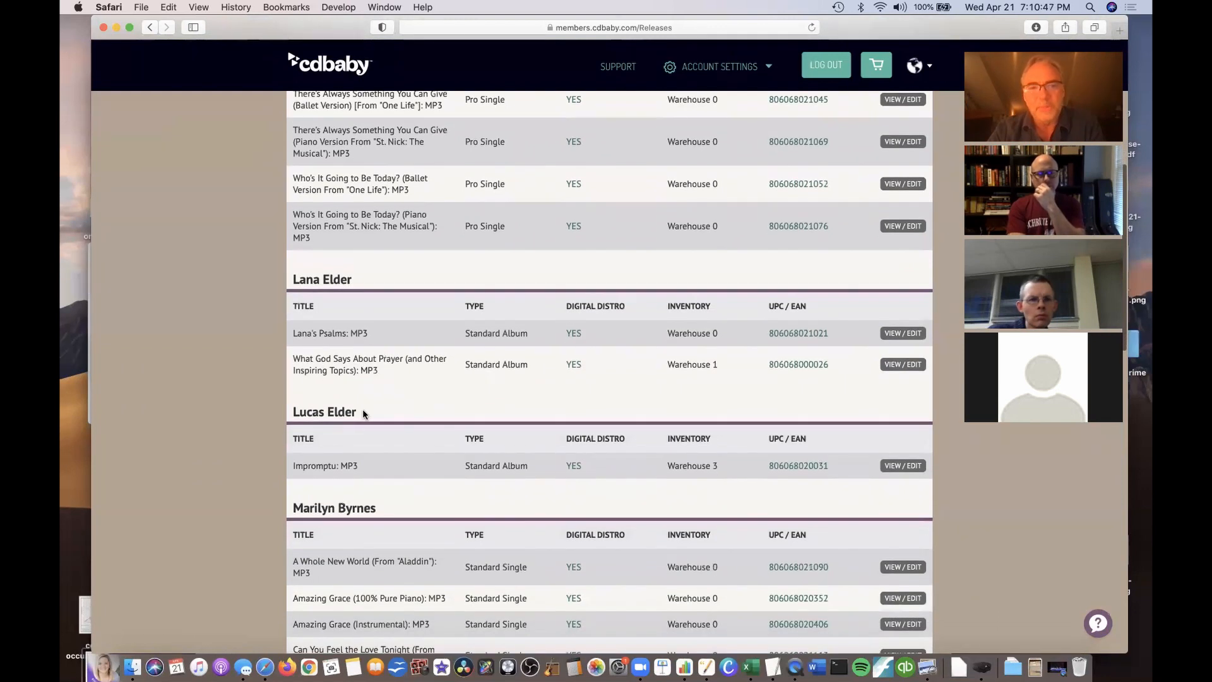
{"action": "scroll", "coordinate": [384, 406], "scroll_direction": "down", "scroll_amount": 4}
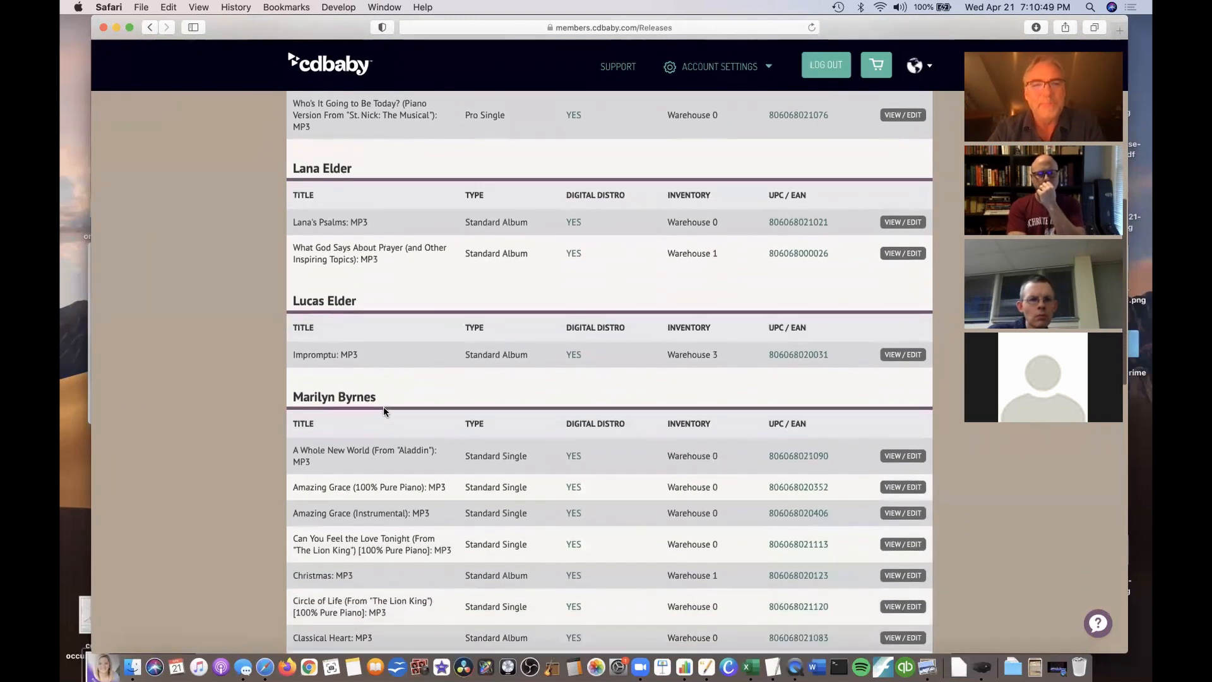
{"action": "scroll", "coordinate": [414, 422], "scroll_direction": "down", "scroll_amount": 14}
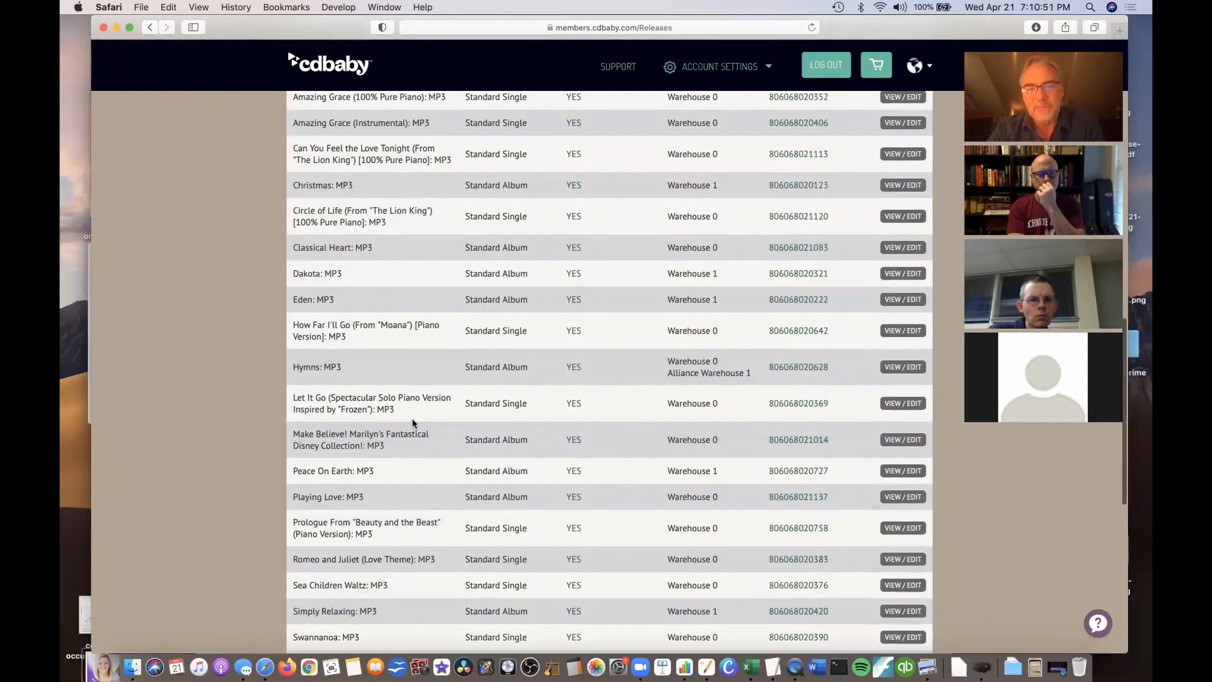
{"action": "scroll", "coordinate": [412, 421], "scroll_direction": "up", "scroll_amount": 15}
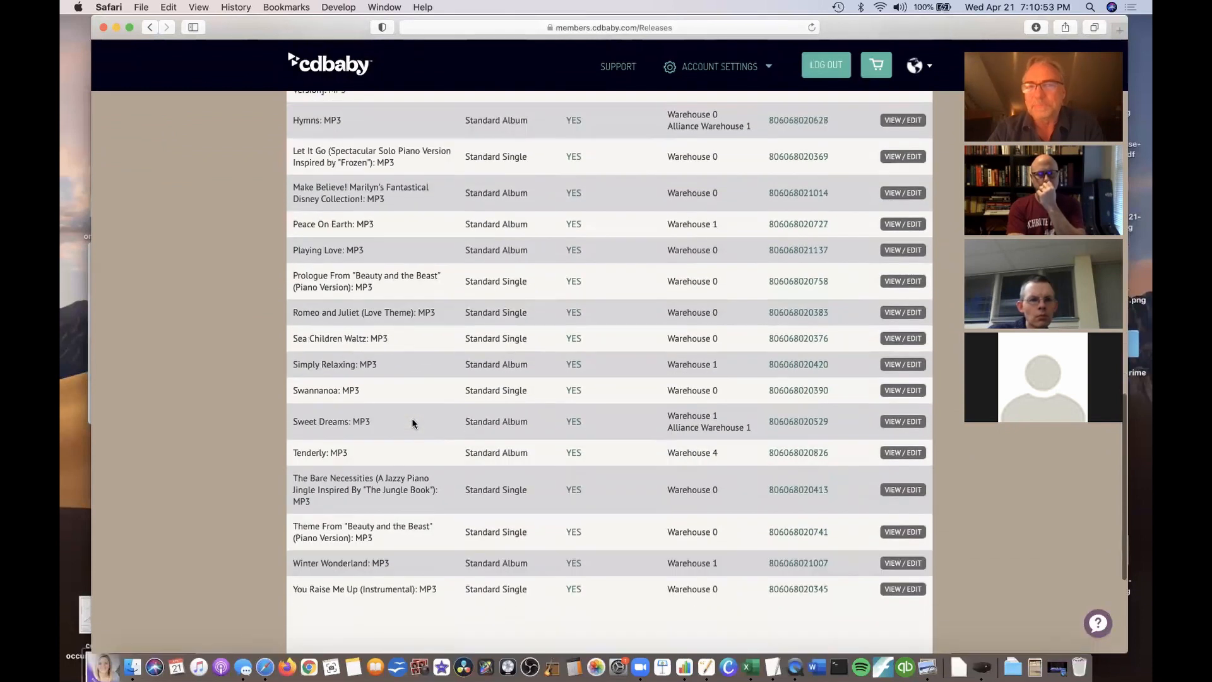
{"action": "scroll", "coordinate": [412, 420], "scroll_direction": "up", "scroll_amount": 19}
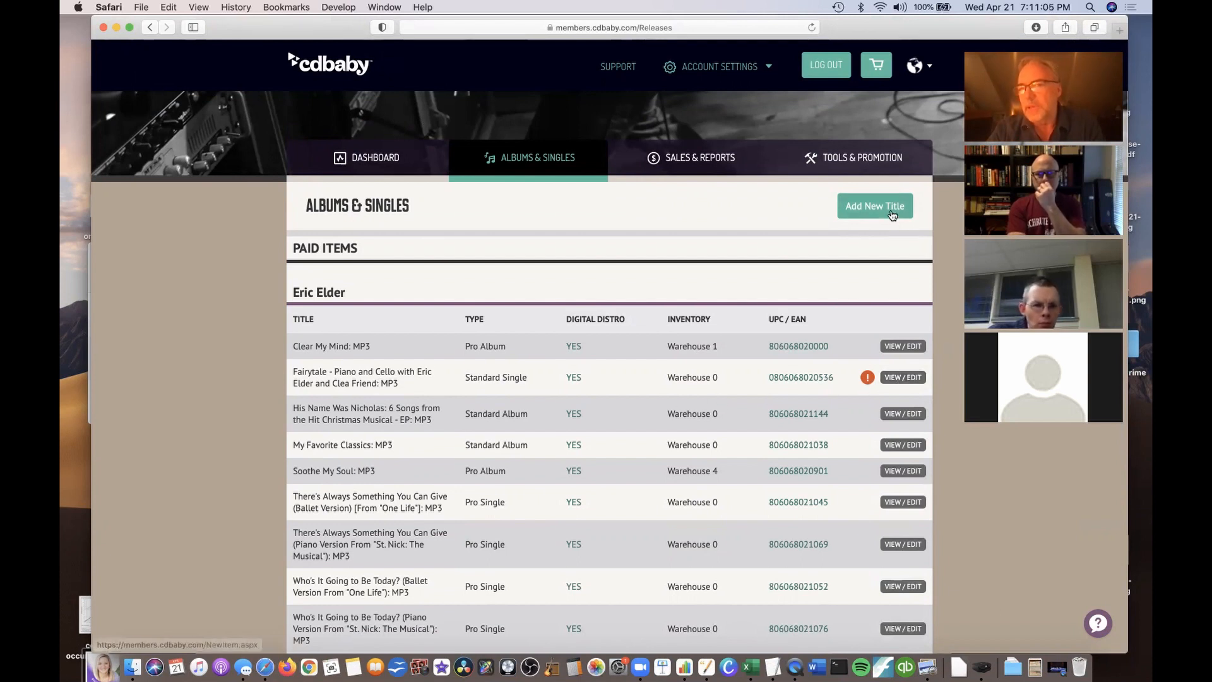
Open the Fairytale single's basic information for editing and view its 3000x3000 cover image in Preview before returning to Safari.
{"action": "left_click", "coordinate": [907, 378]}
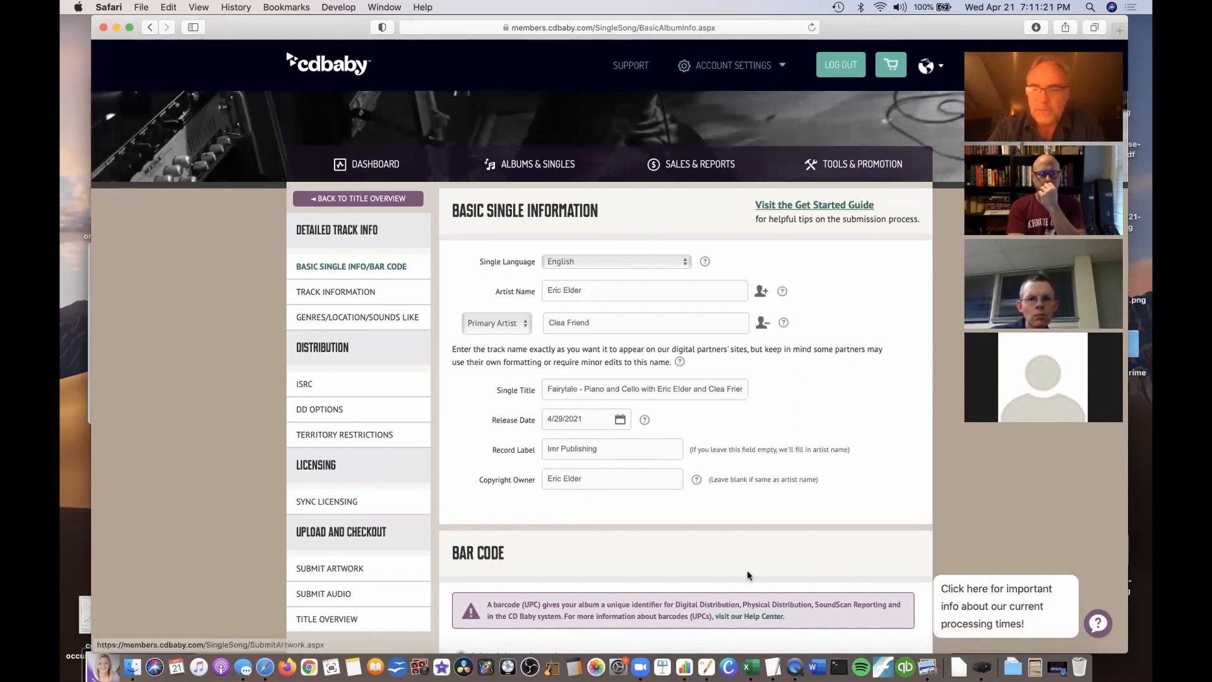
{"action": "left_click", "coordinate": [926, 637]}
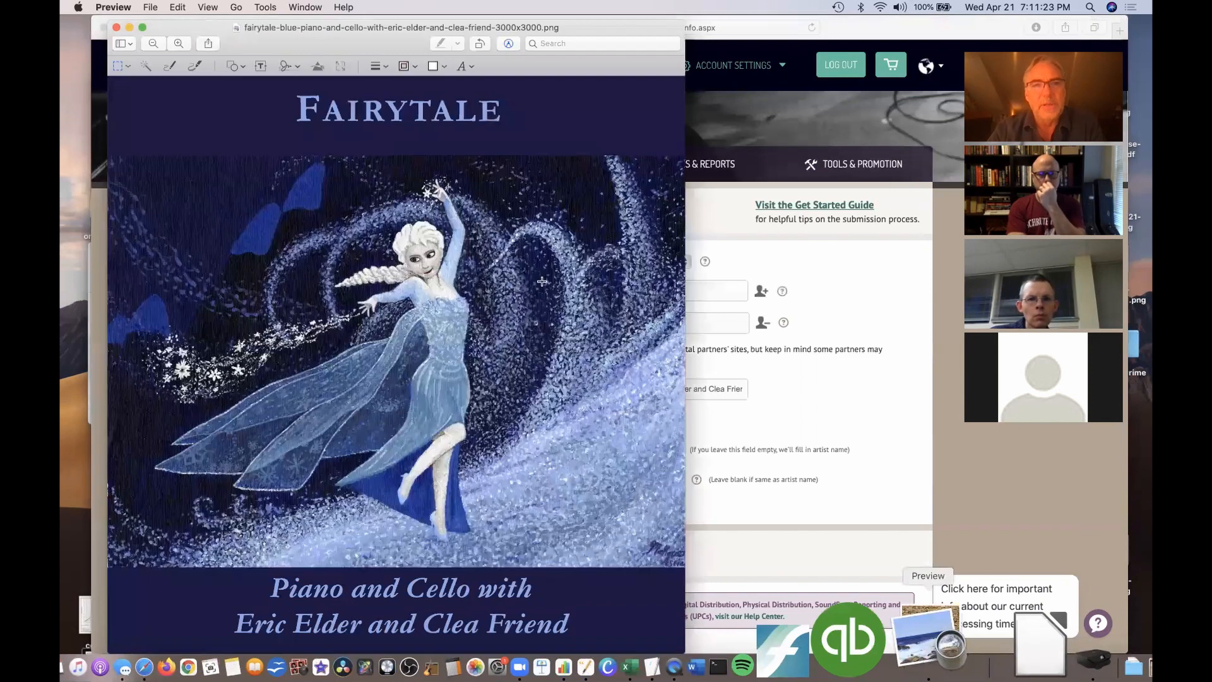
{"action": "left_click_drag", "start_coordinate": [381, 29], "coordinate": [507, 29]}
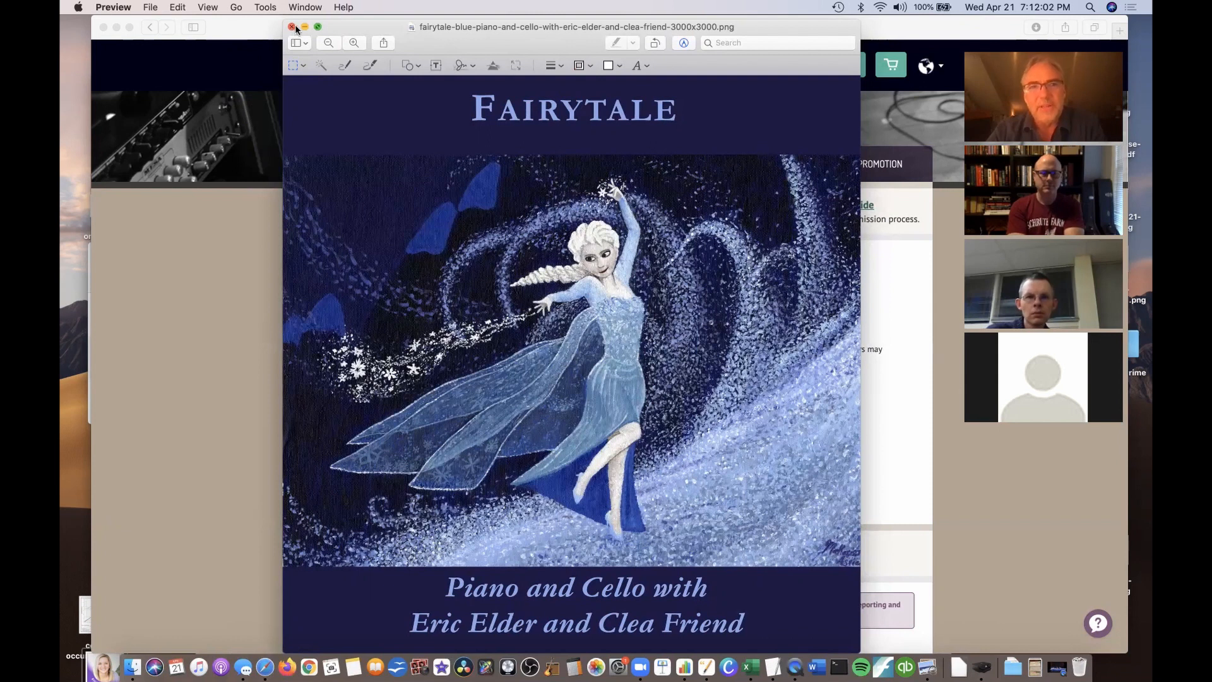
{"action": "left_click_drag", "start_coordinate": [351, 32], "coordinate": [94, 186]}
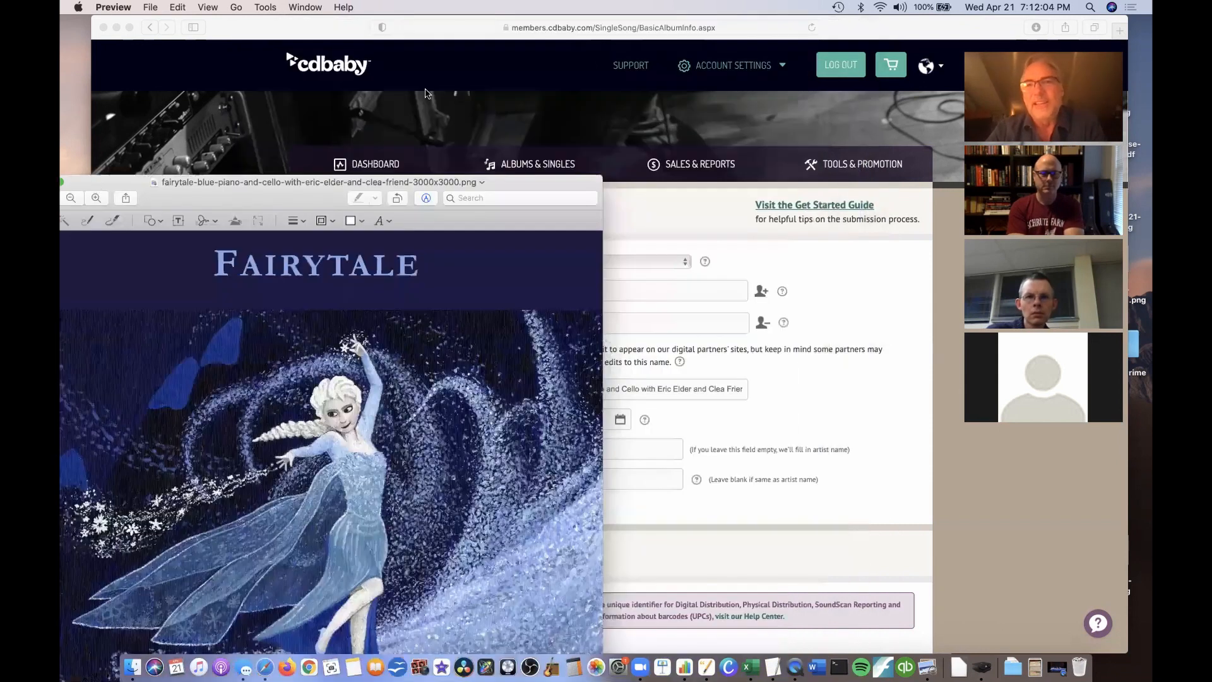
{"action": "left_click", "coordinate": [854, 26]}
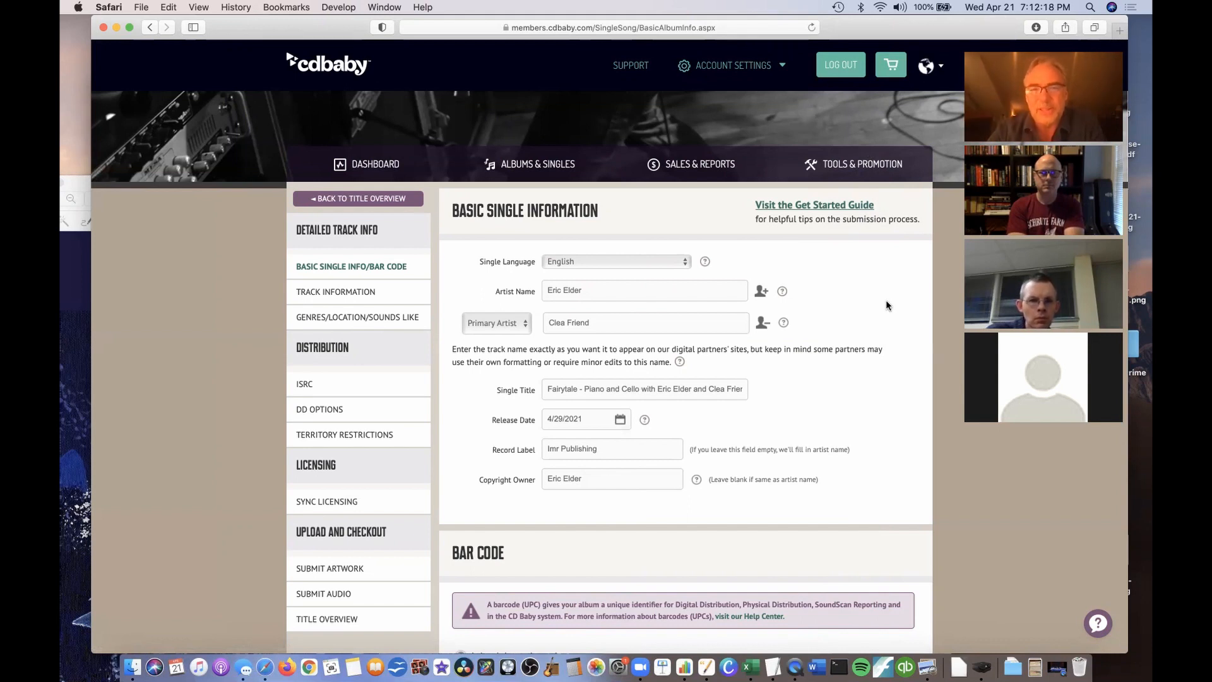
Check the available single languages and the additional artist's role options, keeping English and Primary Artist.
{"action": "scroll", "coordinate": [886, 305], "scroll_direction": "down", "scroll_amount": 1}
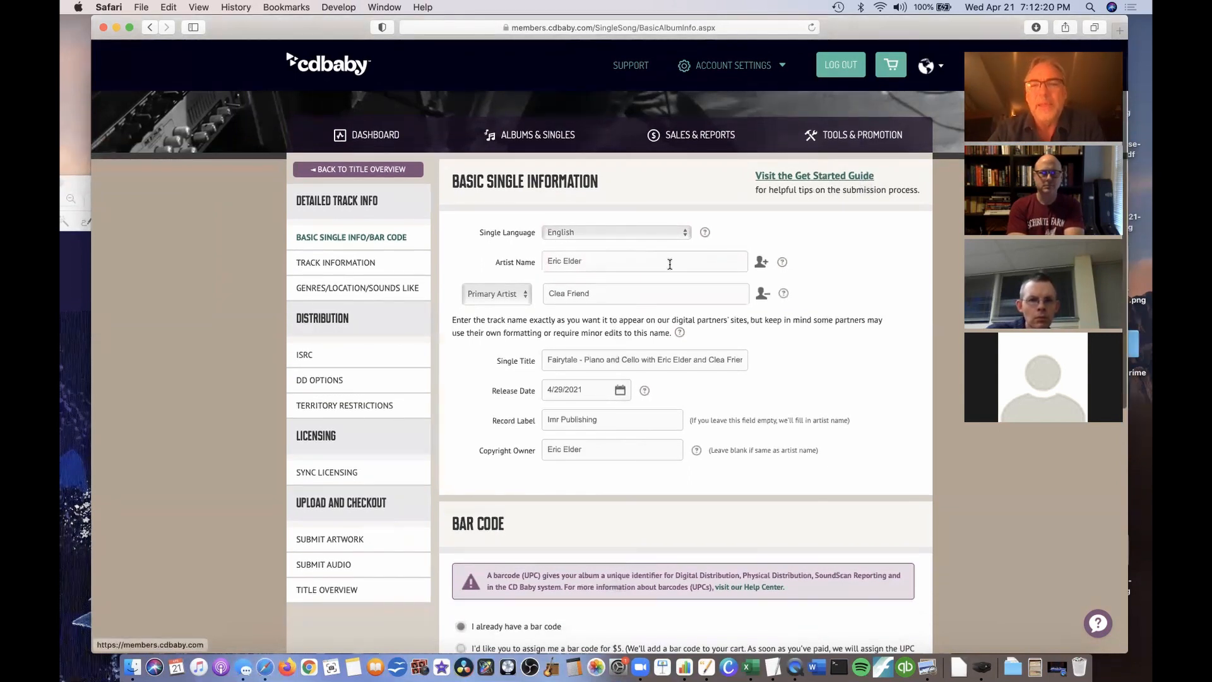
{"action": "left_click", "coordinate": [654, 233]}
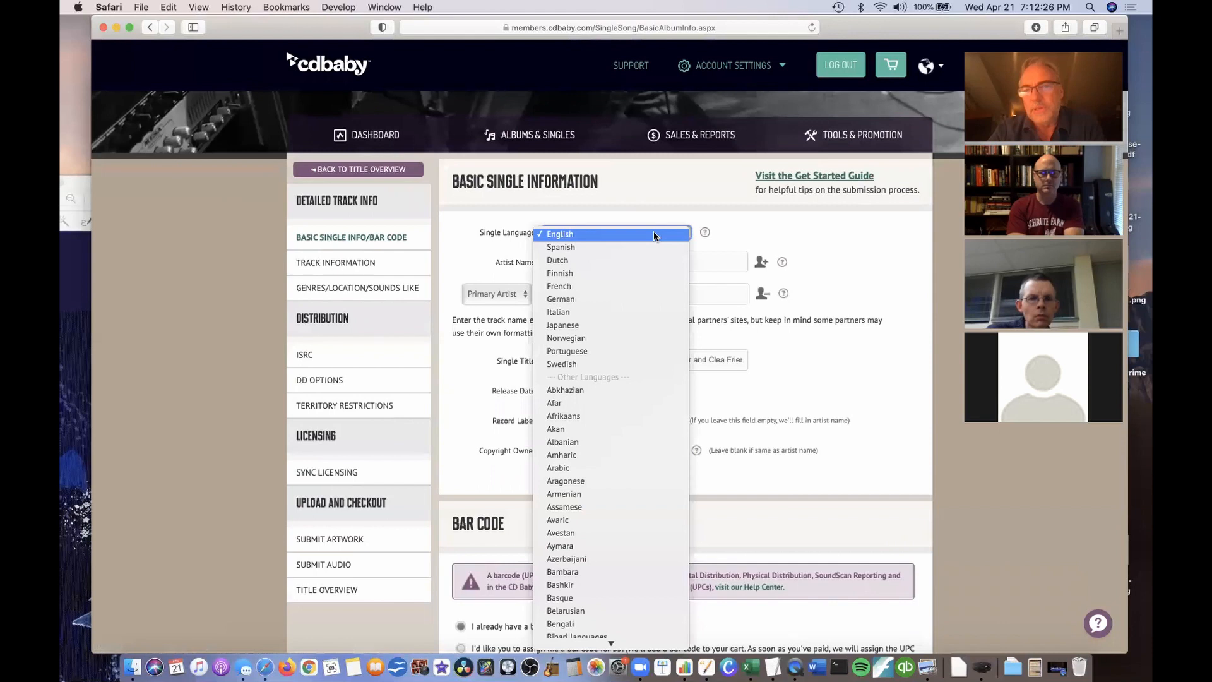
{"action": "left_click", "coordinate": [654, 233]}
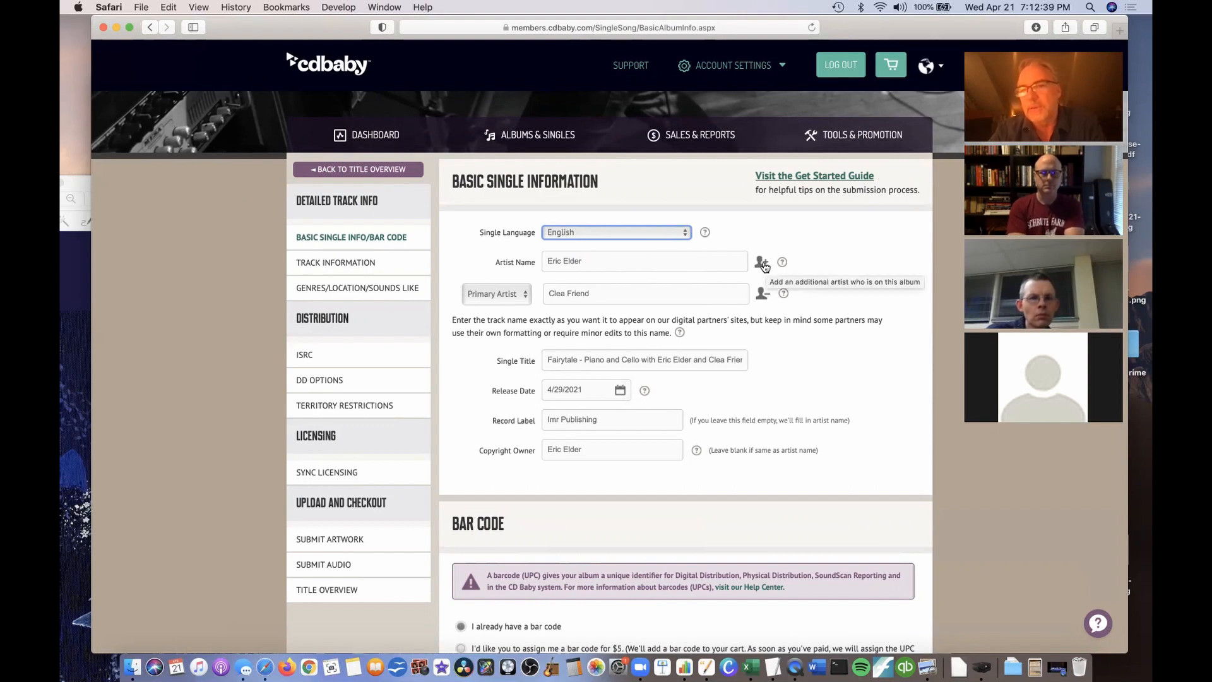
{"action": "left_click", "coordinate": [518, 295]}
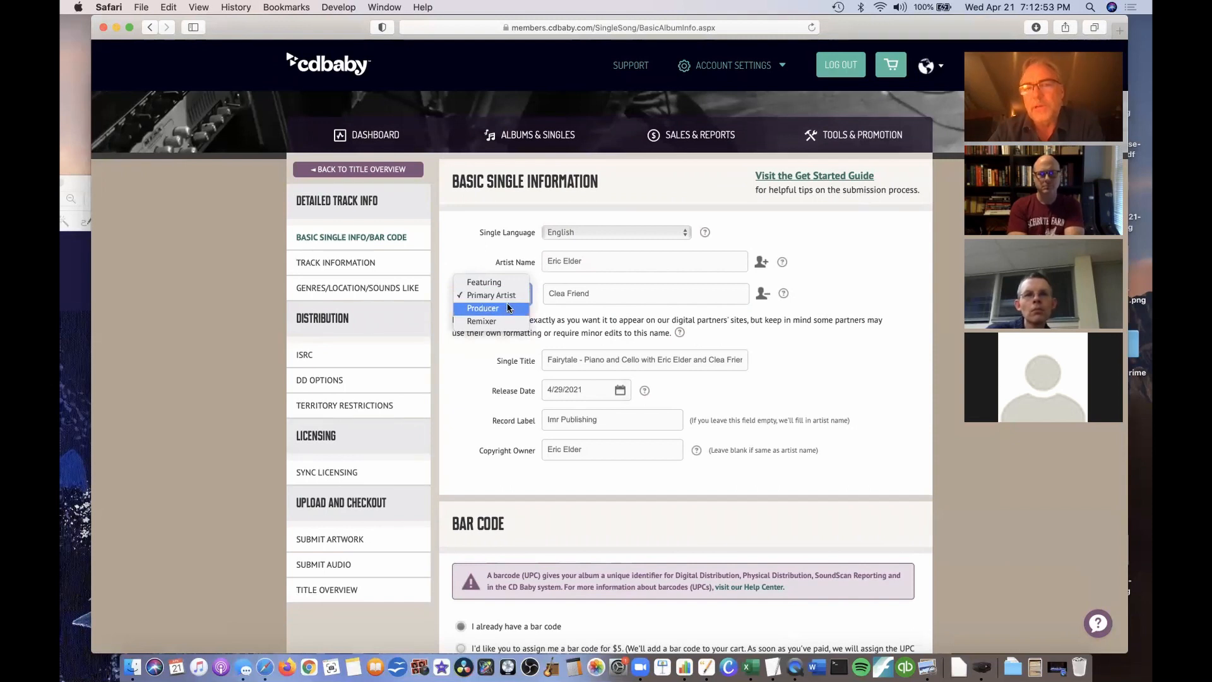
{"action": "left_click", "coordinate": [839, 259]}
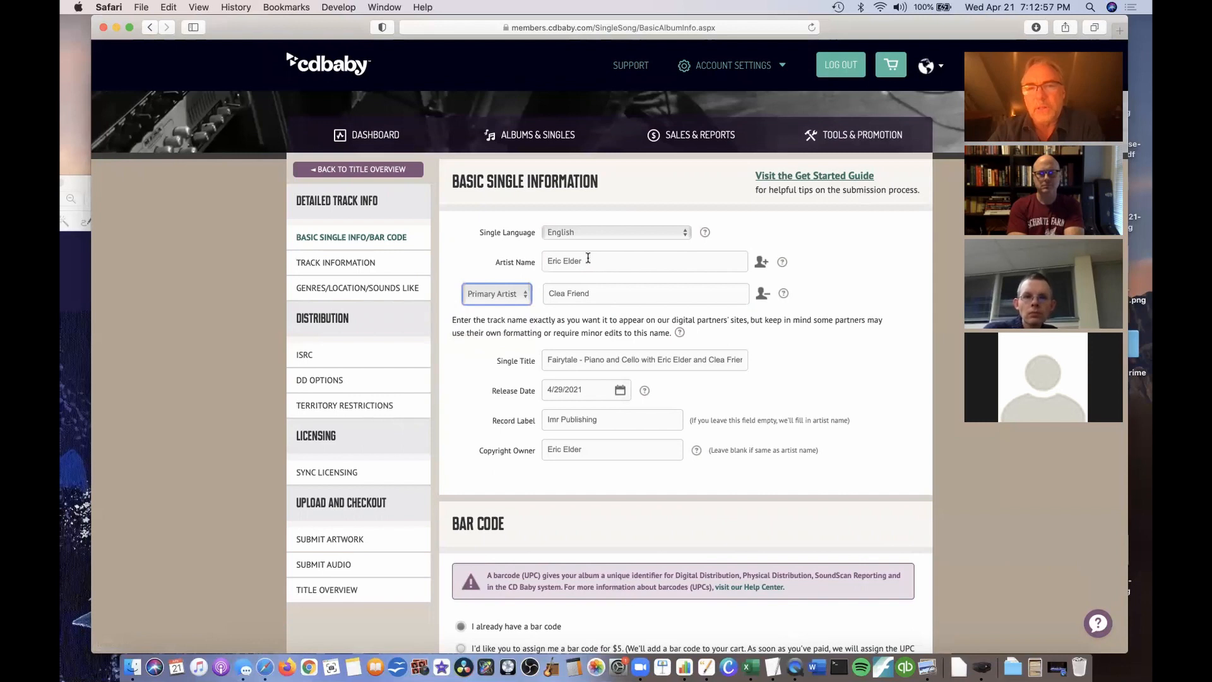
Review the single's title, release date, record label, copyright owner and bar code settings.
{"action": "scroll", "coordinate": [608, 294], "scroll_direction": "down", "scroll_amount": 2}
{"action": "scroll", "coordinate": [608, 296], "scroll_direction": "down", "scroll_amount": 2}
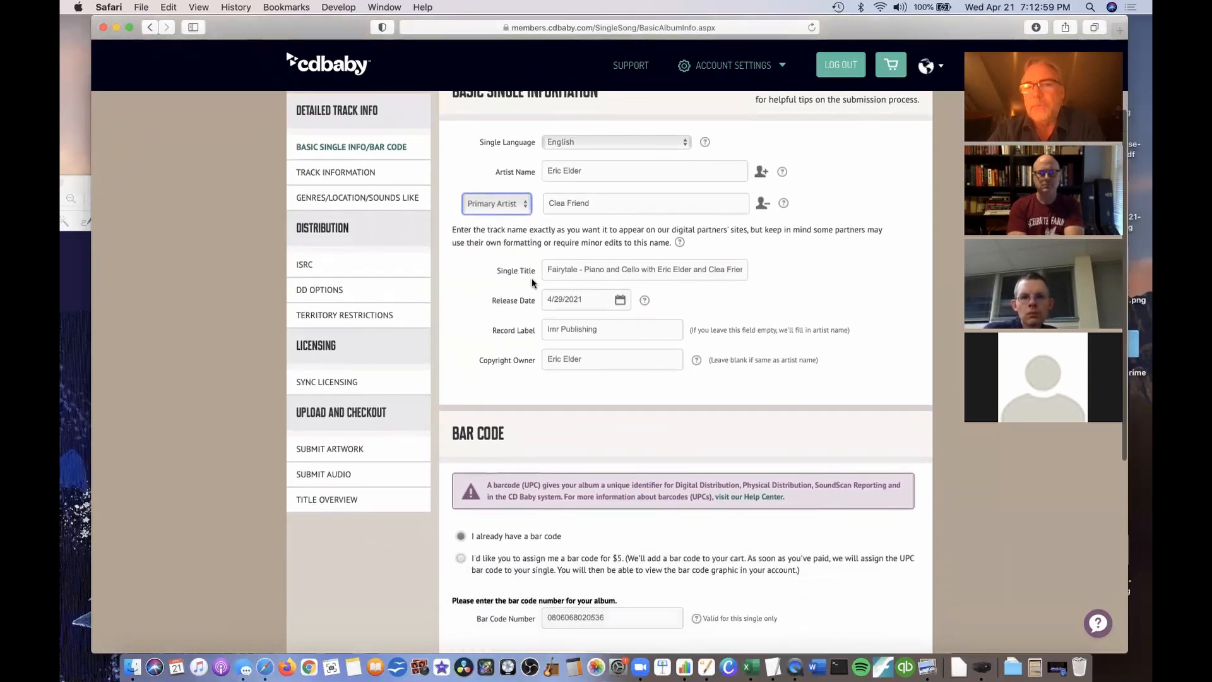
{"action": "left_click", "coordinate": [576, 267]}
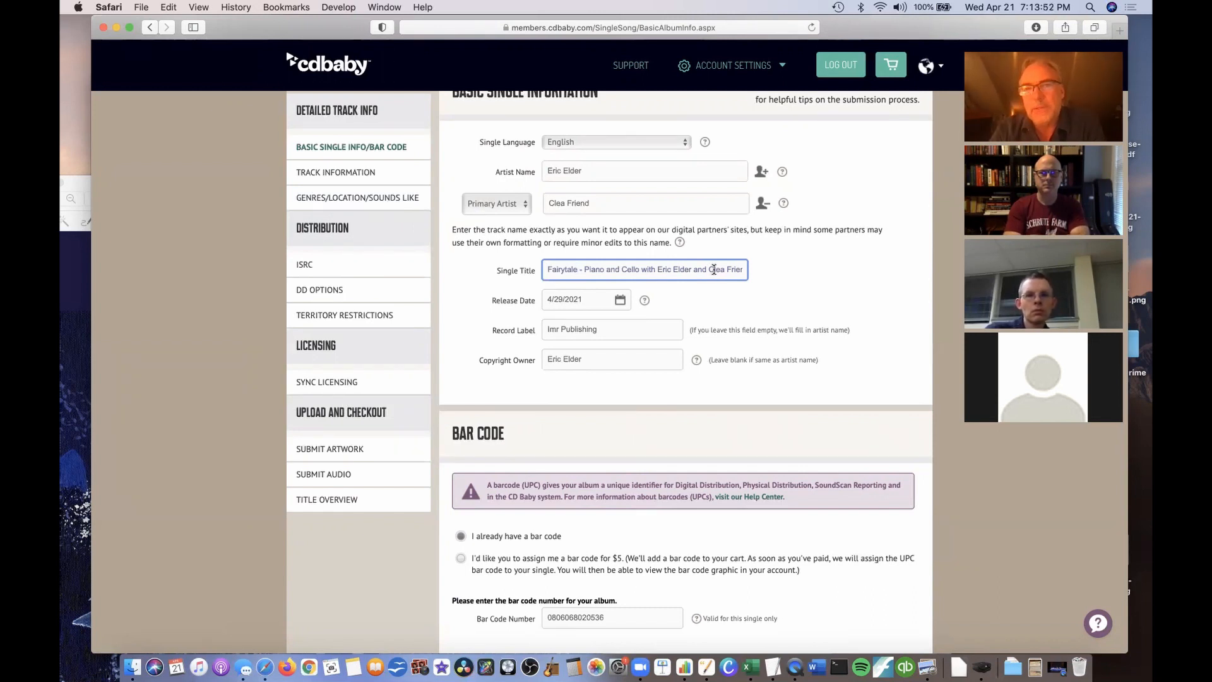
{"action": "scroll", "coordinate": [714, 270], "scroll_direction": "down", "scroll_amount": 3}
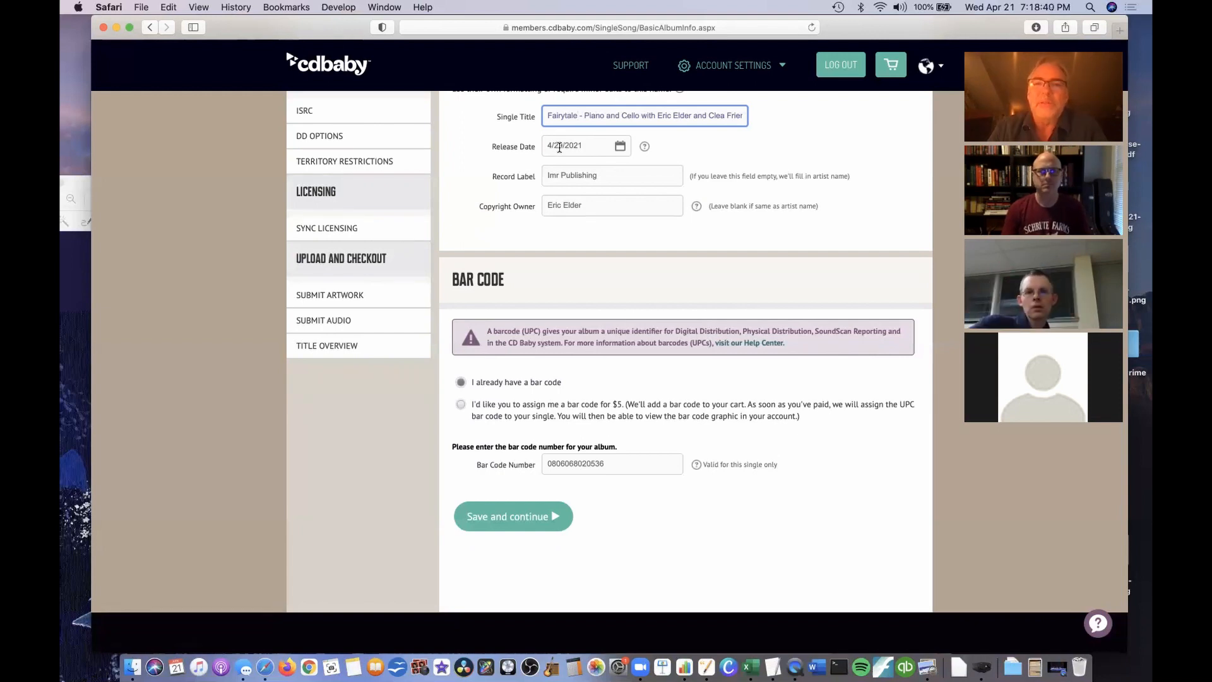
Set the single's release date to 05/08/2021 using the date calendar.
{"action": "left_click", "coordinate": [619, 147]}
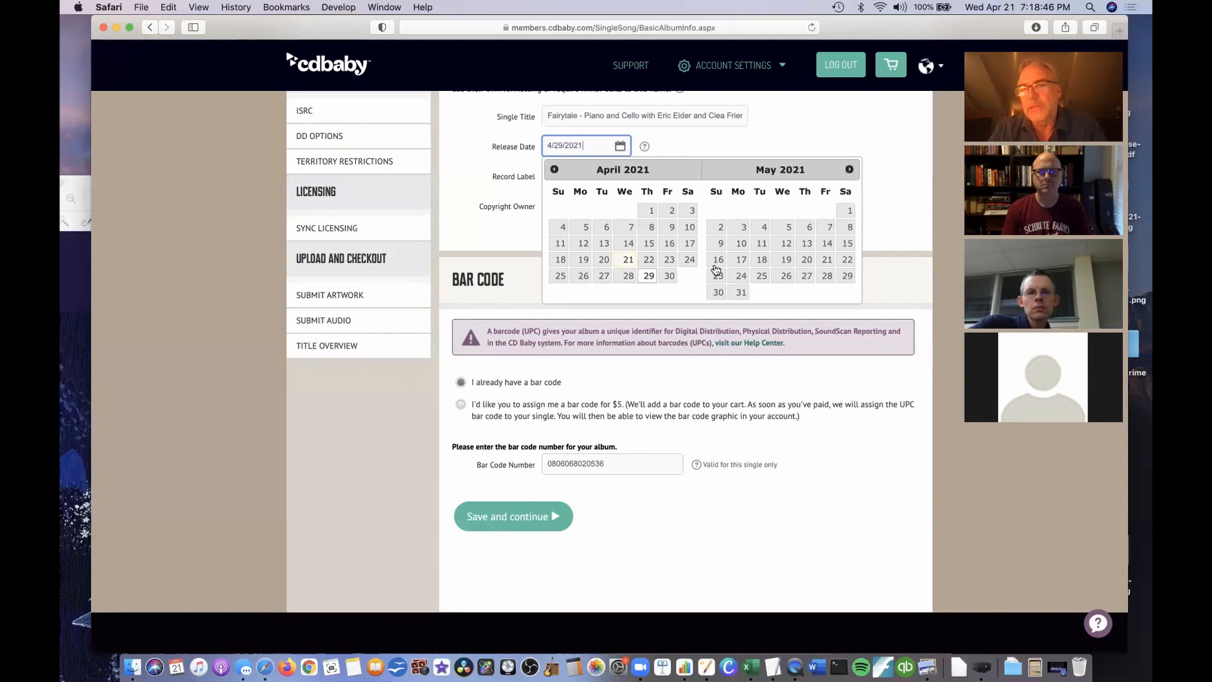
{"action": "left_click", "coordinate": [848, 228]}
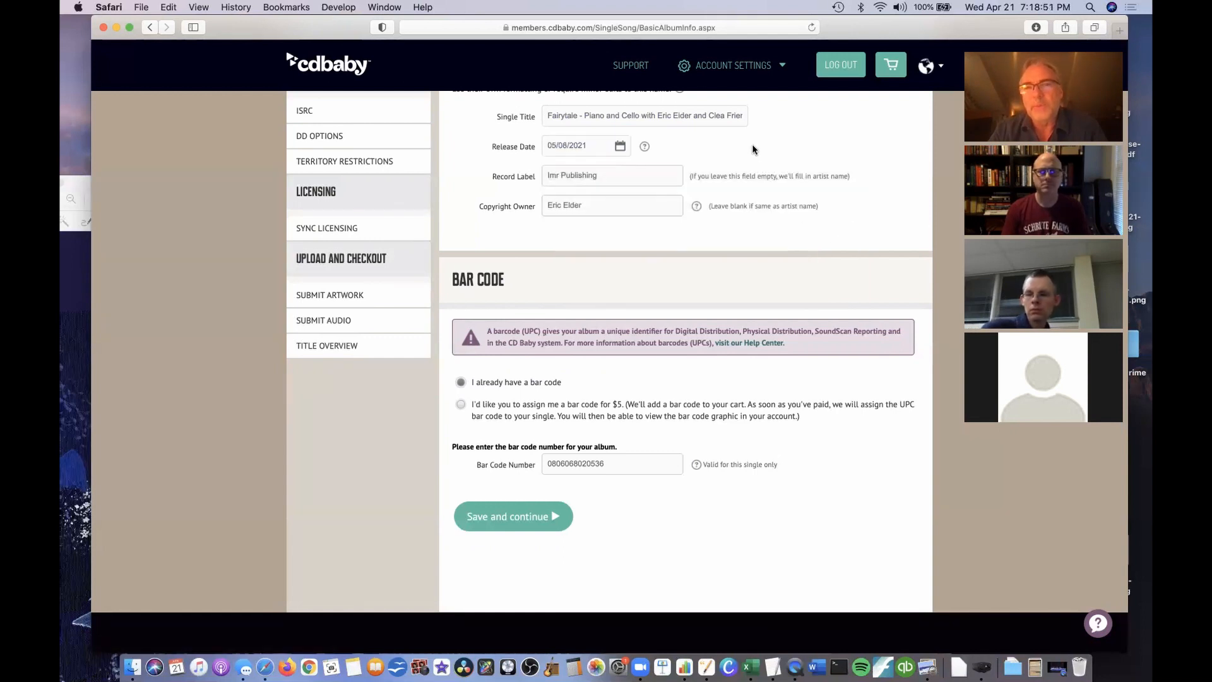
{"action": "left_click", "coordinate": [610, 180]}
Review the record label, copyright owner and bar code settings, and save the basic information to continue to the track information.
{"action": "scroll", "coordinate": [610, 180], "scroll_direction": "down", "scroll_amount": 1}
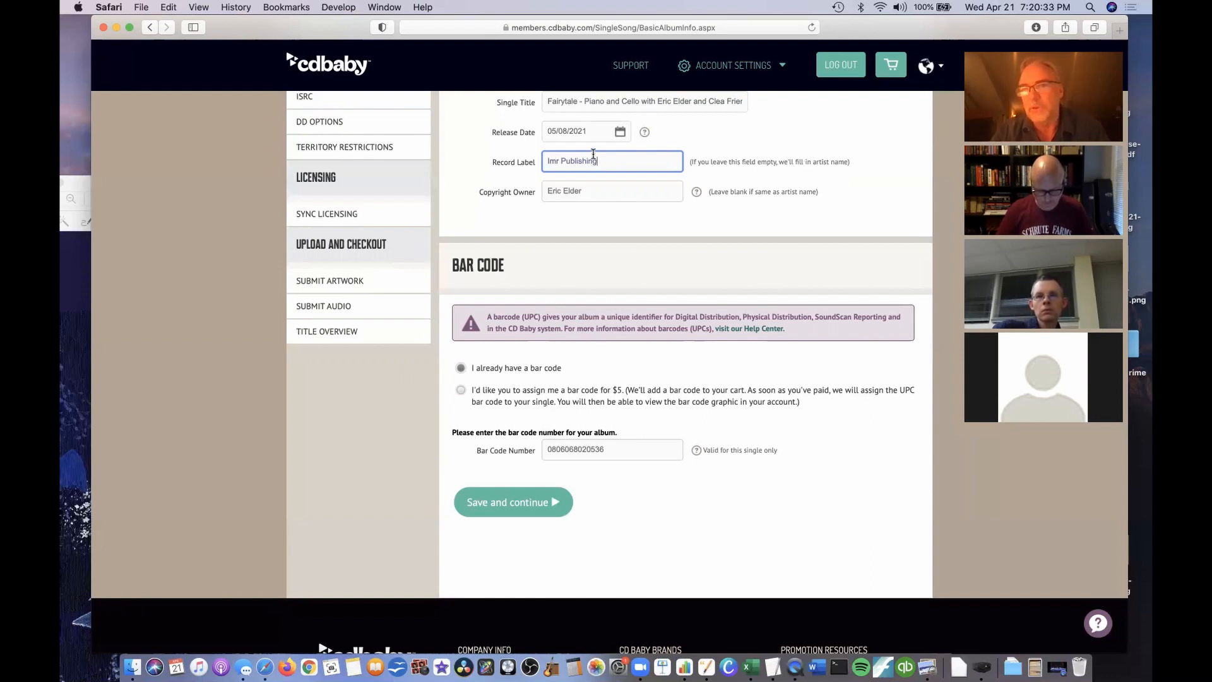
{"action": "scroll", "coordinate": [612, 187], "scroll_direction": "down", "scroll_amount": 2}
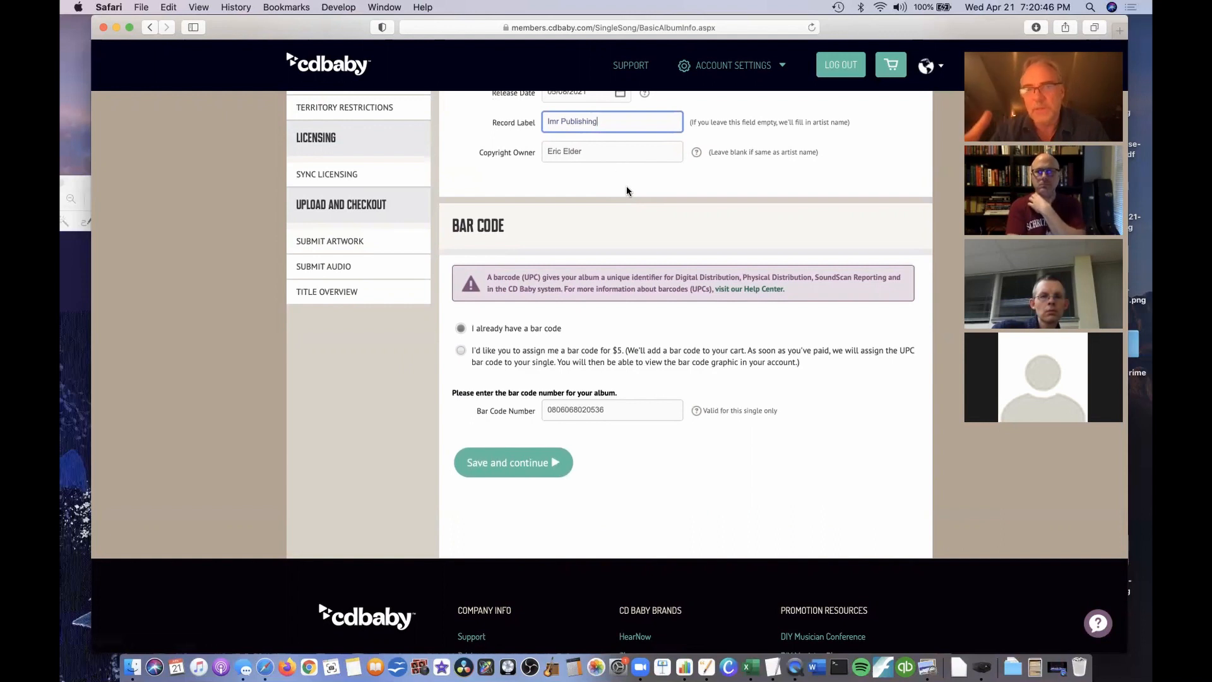
{"action": "scroll", "coordinate": [627, 188], "scroll_direction": "down", "scroll_amount": 2}
{"action": "scroll", "coordinate": [626, 188], "scroll_direction": "down", "scroll_amount": 1}
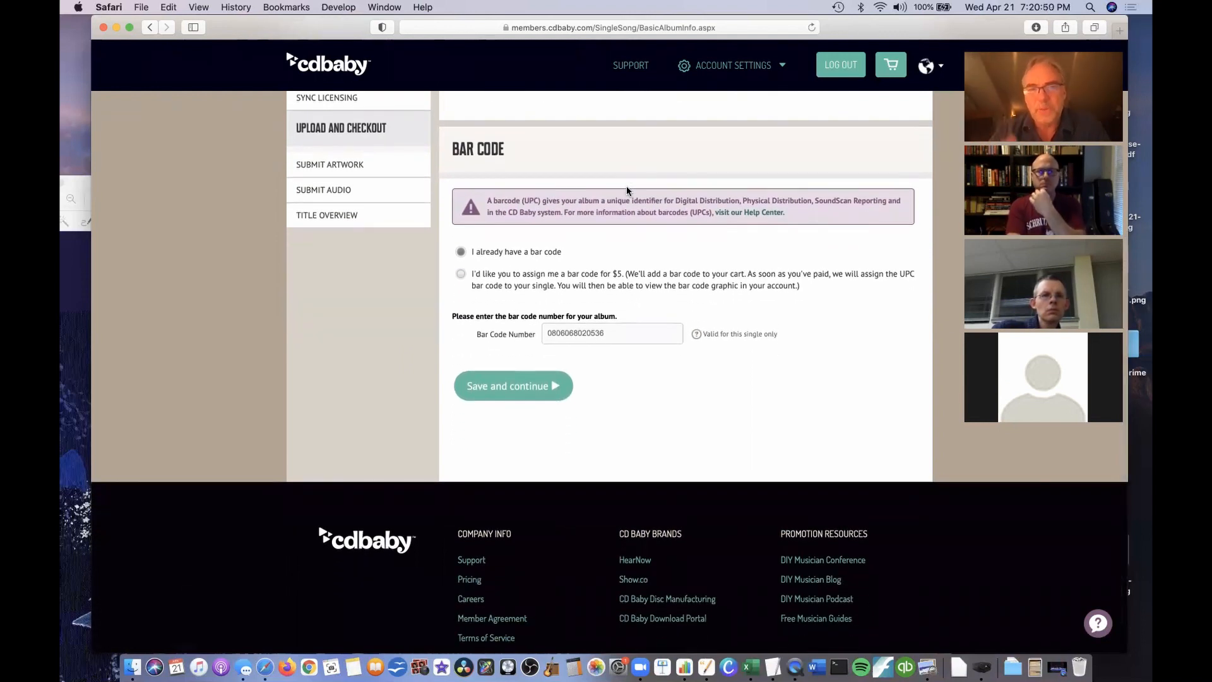
{"action": "scroll", "coordinate": [627, 187], "scroll_direction": "down", "scroll_amount": 1}
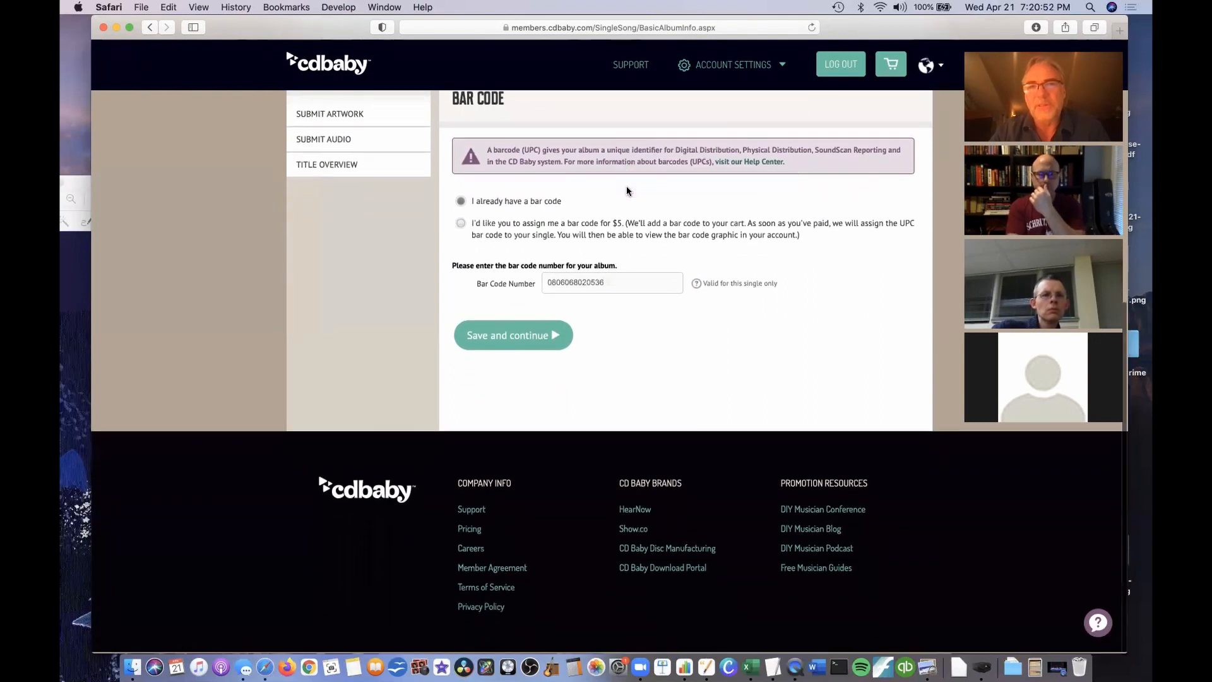
{"action": "scroll", "coordinate": [626, 186], "scroll_direction": "up", "scroll_amount": 1}
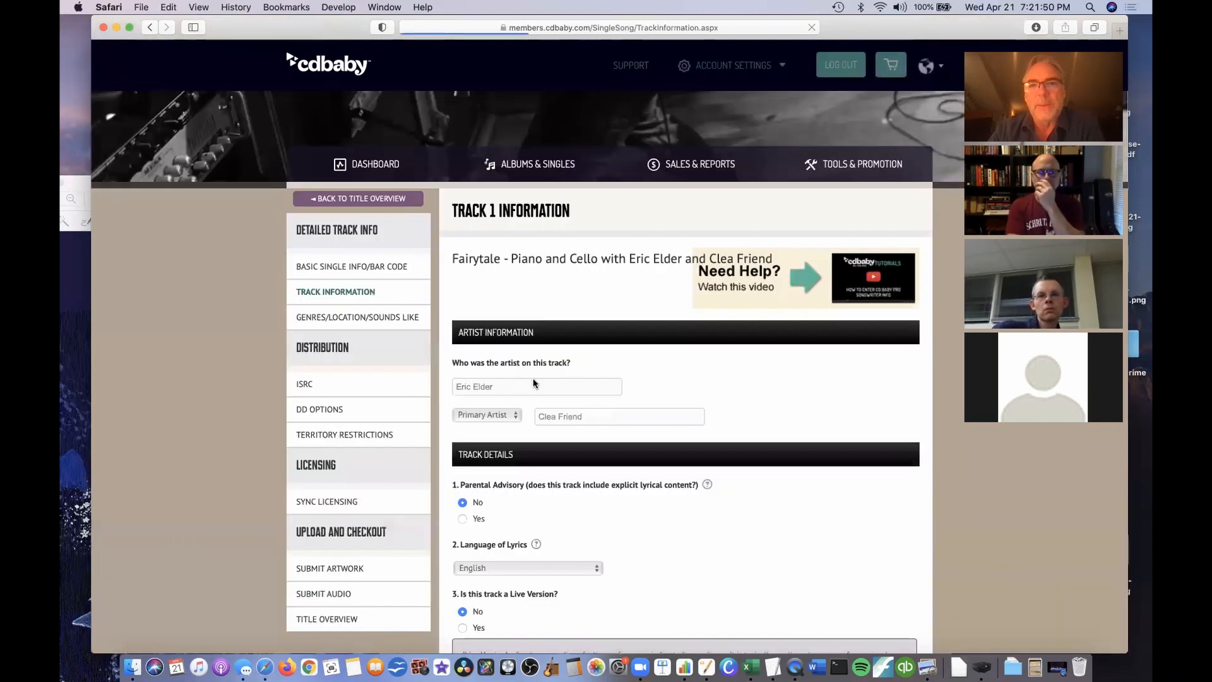
Set track 1's language of lyrics to No lyrics / Instrumental.
{"action": "scroll", "coordinate": [615, 347], "scroll_direction": "down", "scroll_amount": 3}
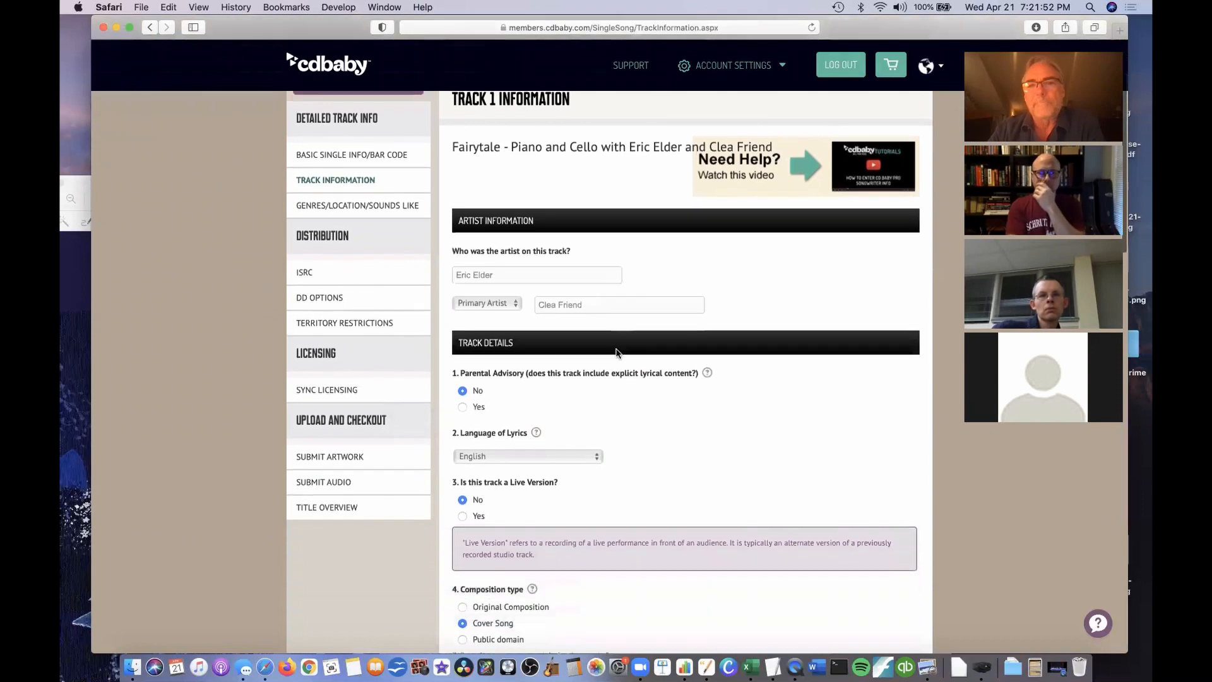
{"action": "scroll", "coordinate": [617, 352], "scroll_direction": "down", "scroll_amount": 2}
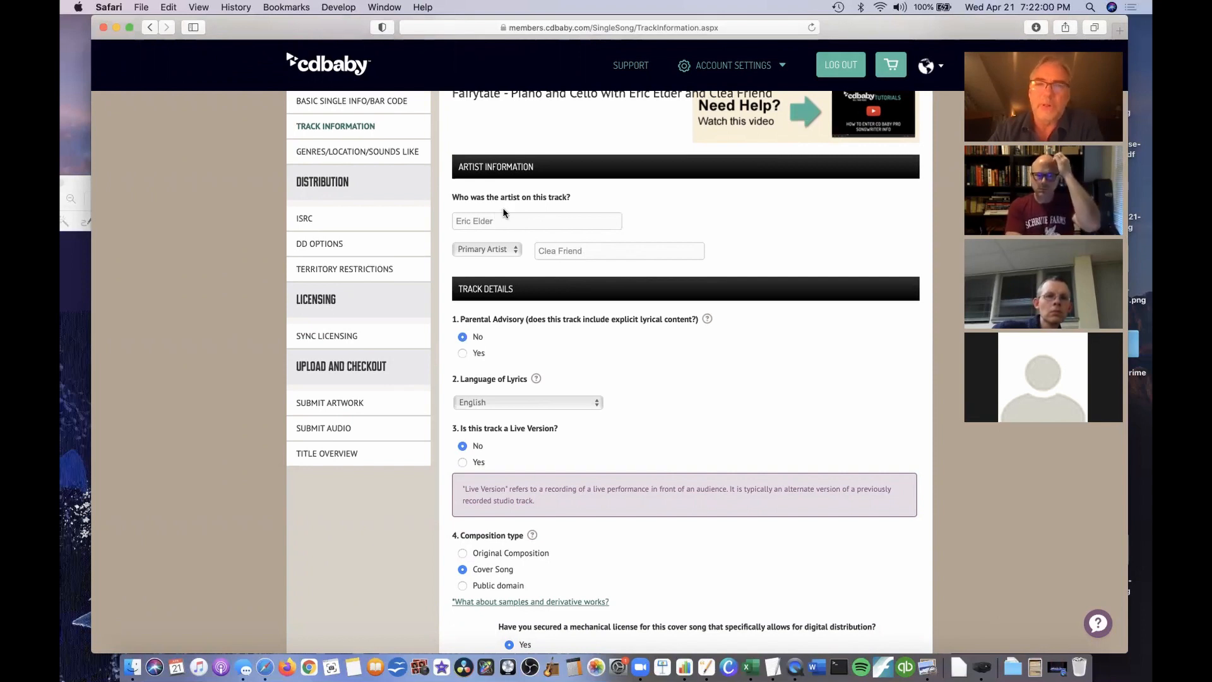
{"action": "scroll", "coordinate": [546, 213], "scroll_direction": "down", "scroll_amount": 2}
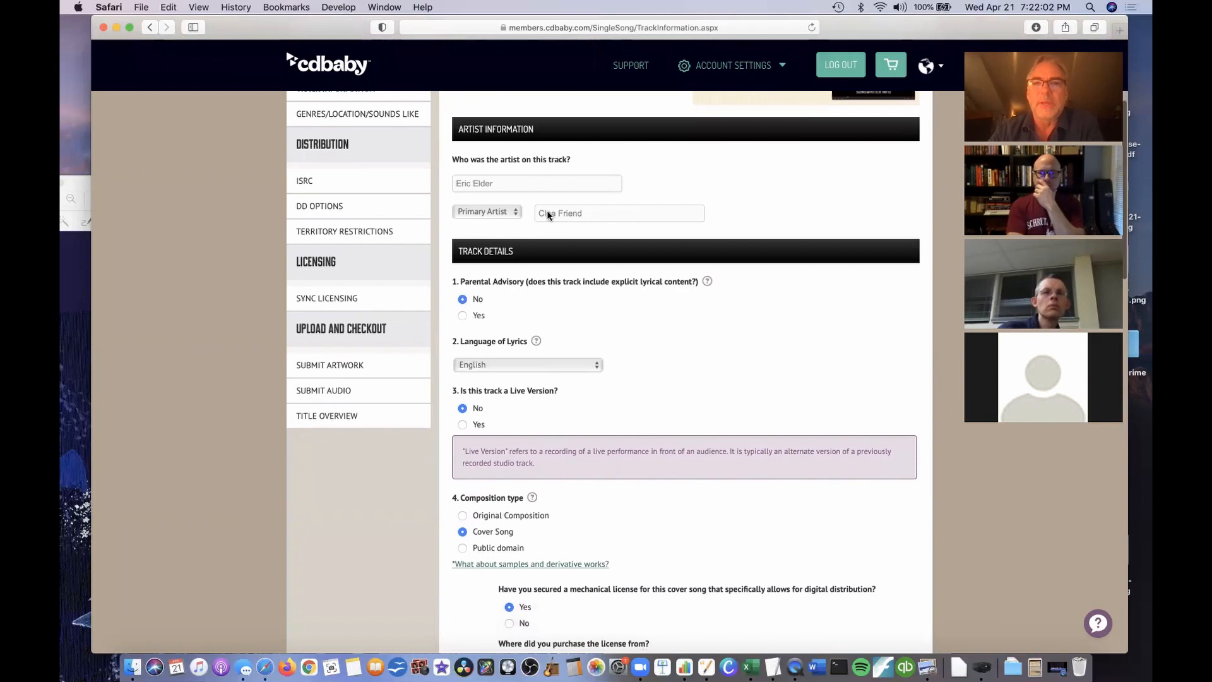
{"action": "scroll", "coordinate": [558, 241], "scroll_direction": "down", "scroll_amount": 4}
{"action": "scroll", "coordinate": [558, 241], "scroll_direction": "down", "scroll_amount": 2}
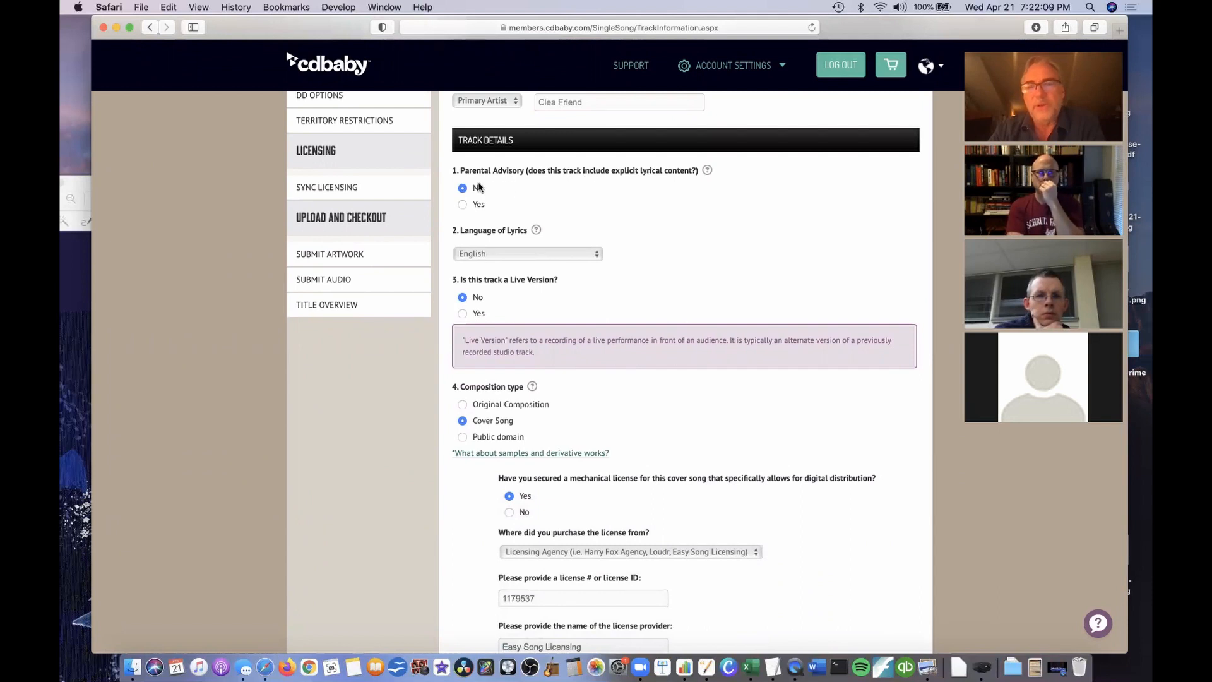
{"action": "scroll", "coordinate": [513, 225], "scroll_direction": "down", "scroll_amount": 2}
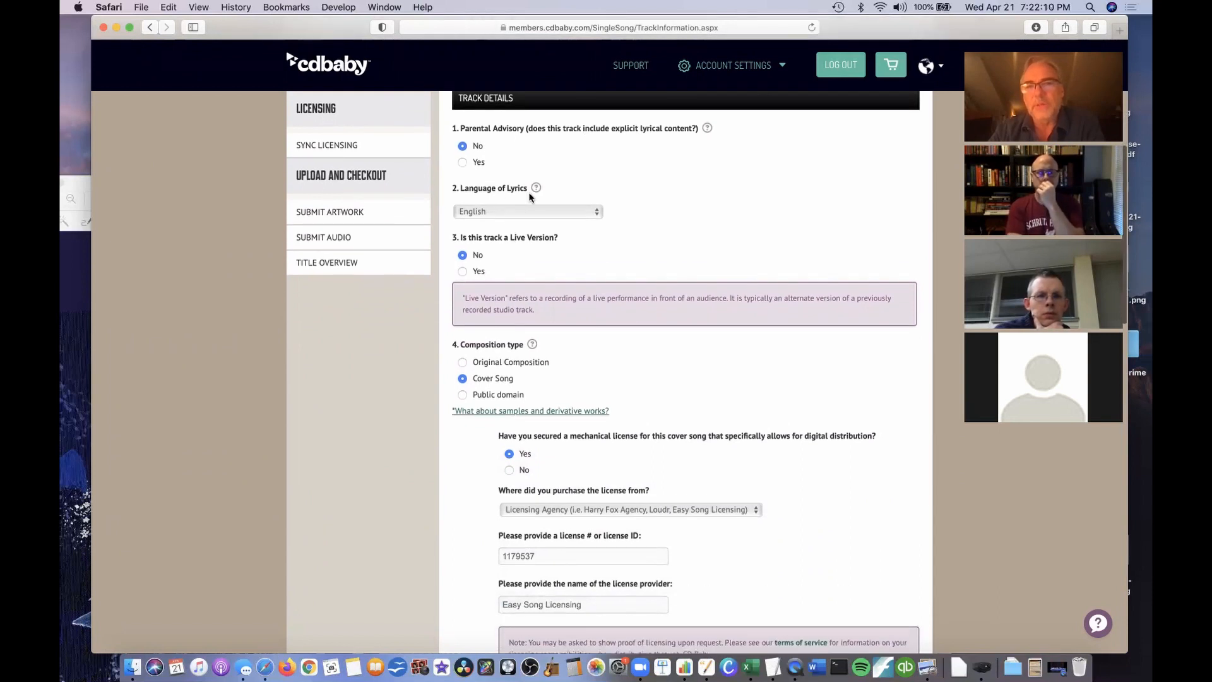
{"action": "left_click", "coordinate": [534, 214]}
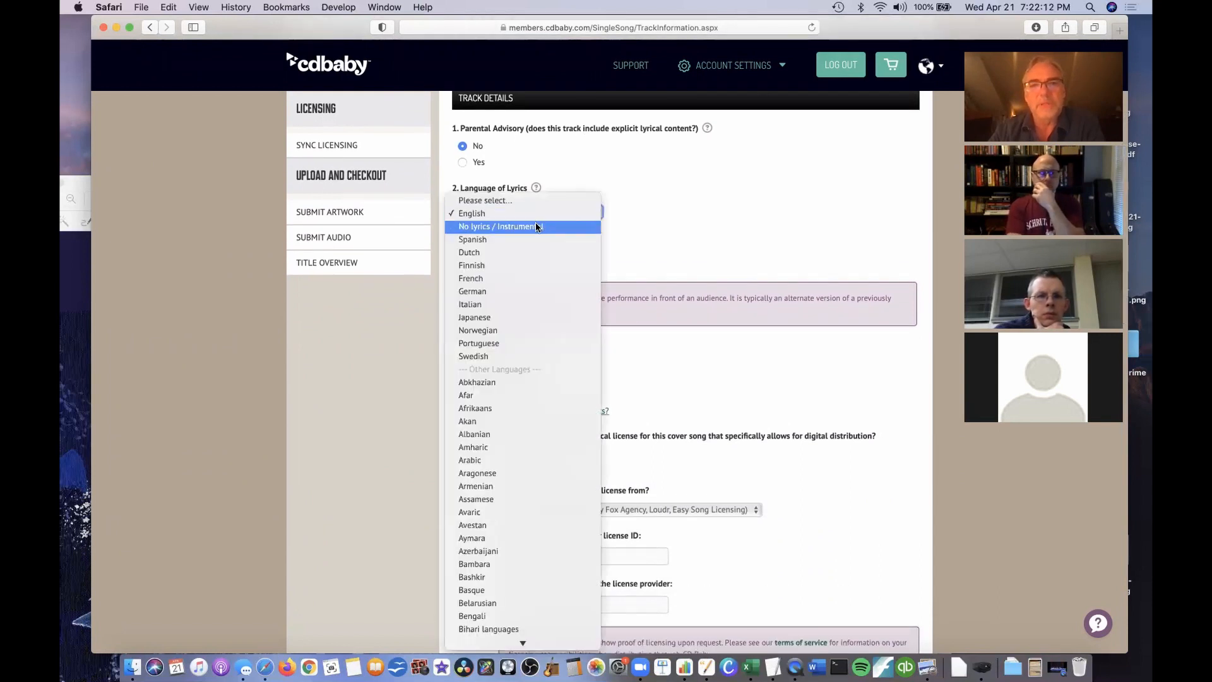
{"action": "left_click", "coordinate": [535, 226]}
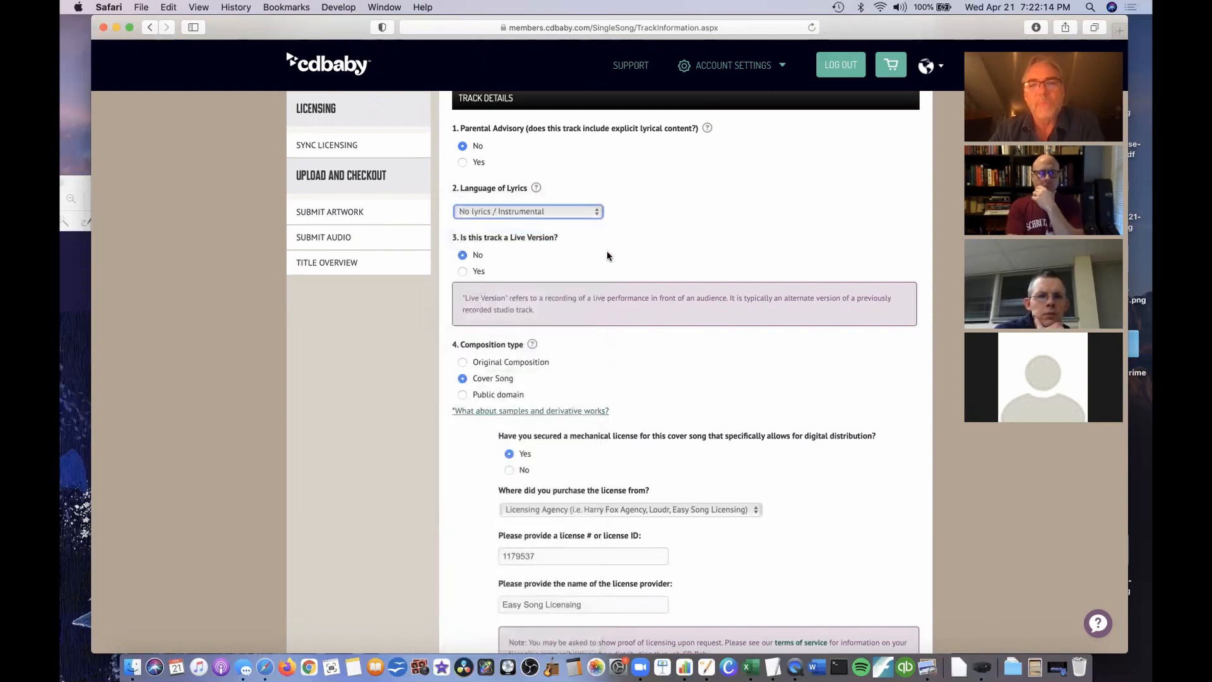
Review the track's live version setting and the composition type choices for original, cover and public domain songs.
{"action": "scroll", "coordinate": [607, 253], "scroll_direction": "down", "scroll_amount": 3}
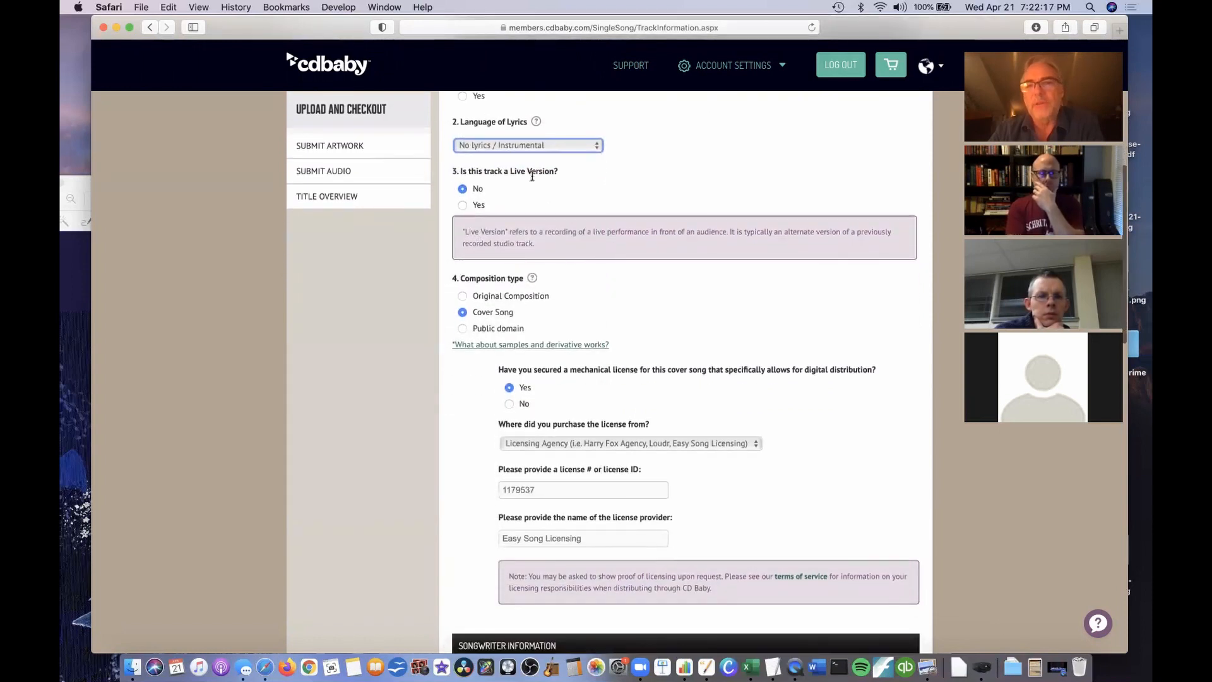
{"action": "scroll", "coordinate": [528, 195], "scroll_direction": "down", "scroll_amount": 1}
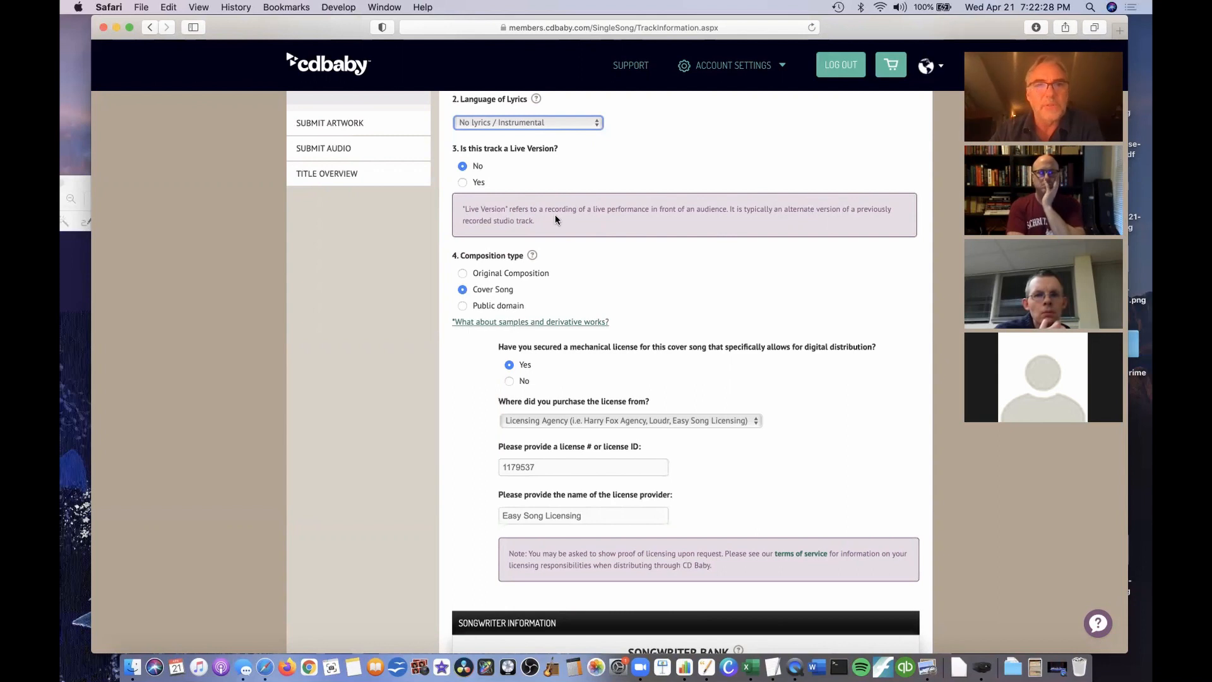
{"action": "scroll", "coordinate": [555, 219], "scroll_direction": "down", "scroll_amount": 3}
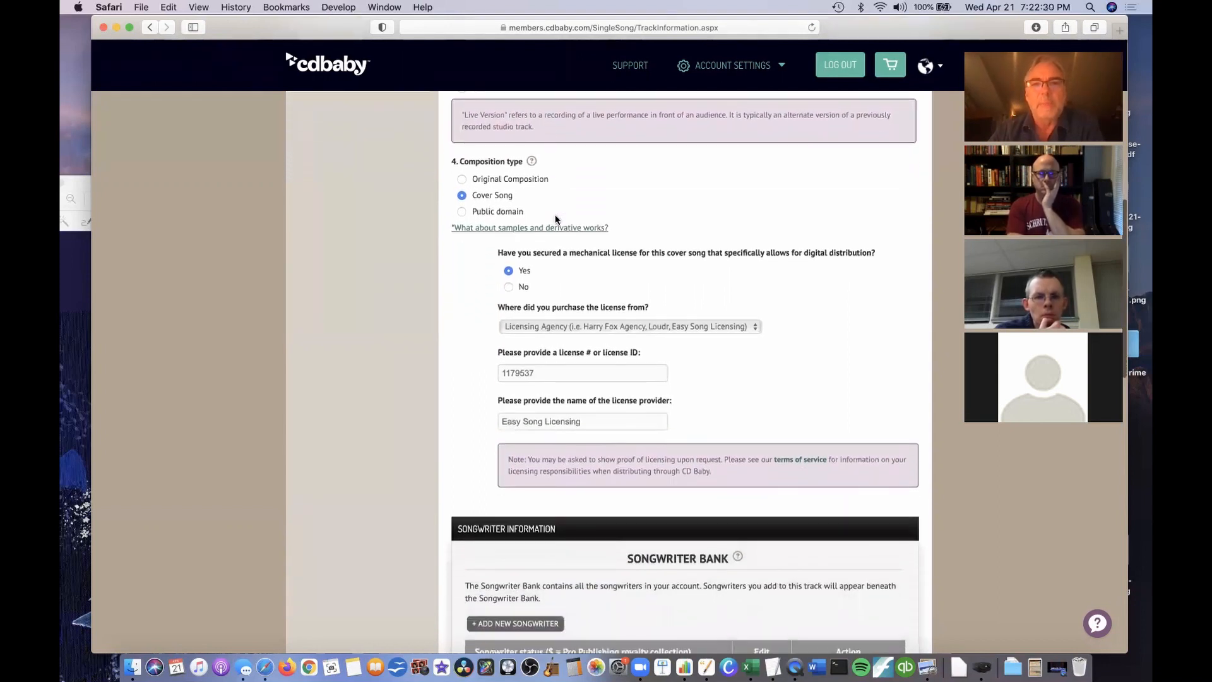
{"action": "scroll", "coordinate": [555, 219], "scroll_direction": "down", "scroll_amount": 1}
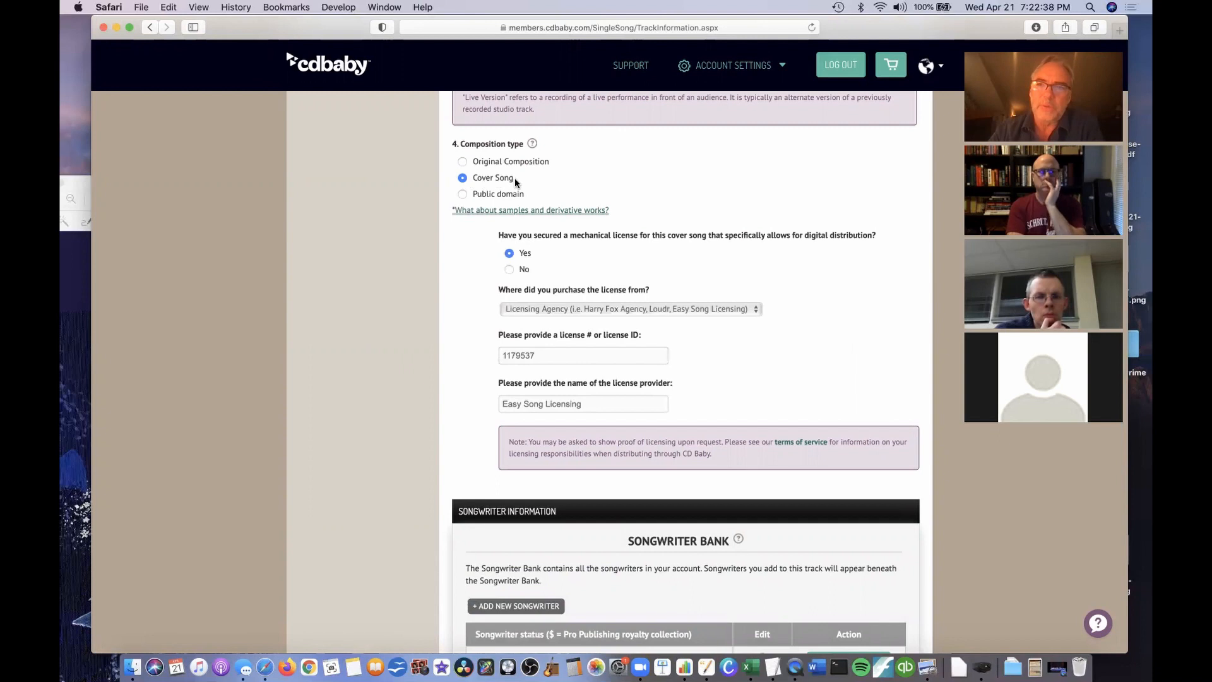
{"action": "scroll", "coordinate": [513, 178], "scroll_direction": "down", "scroll_amount": 1}
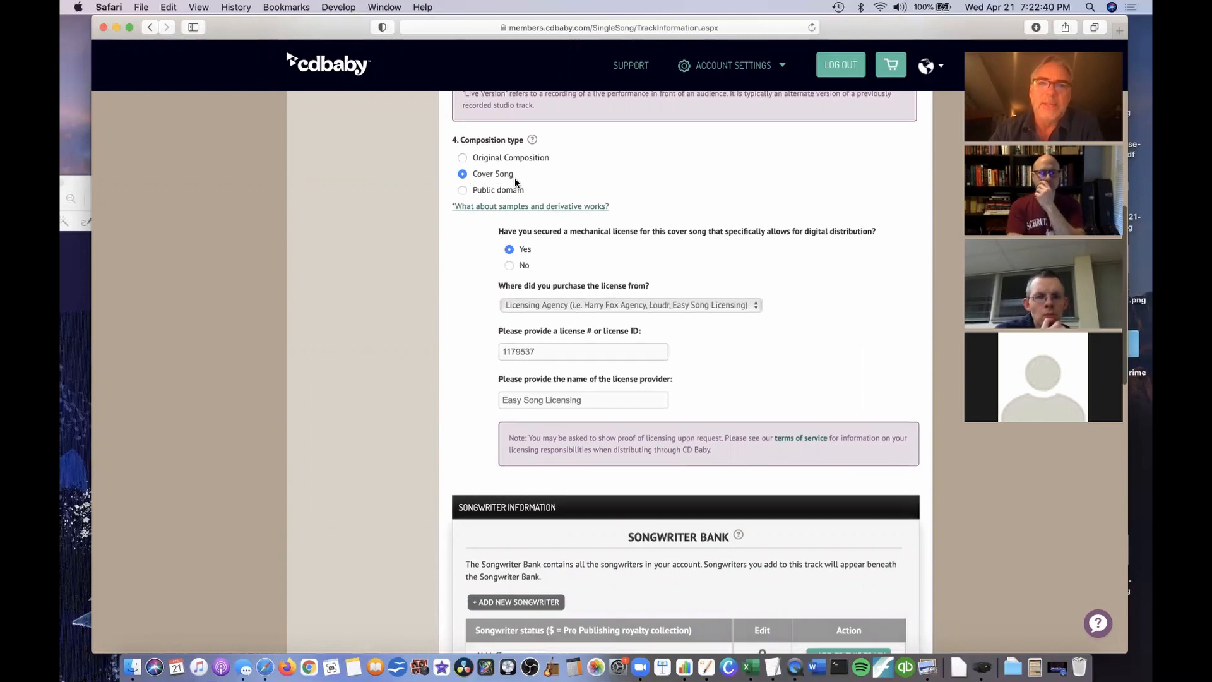
{"action": "scroll", "coordinate": [514, 181], "scroll_direction": "down", "scroll_amount": 1}
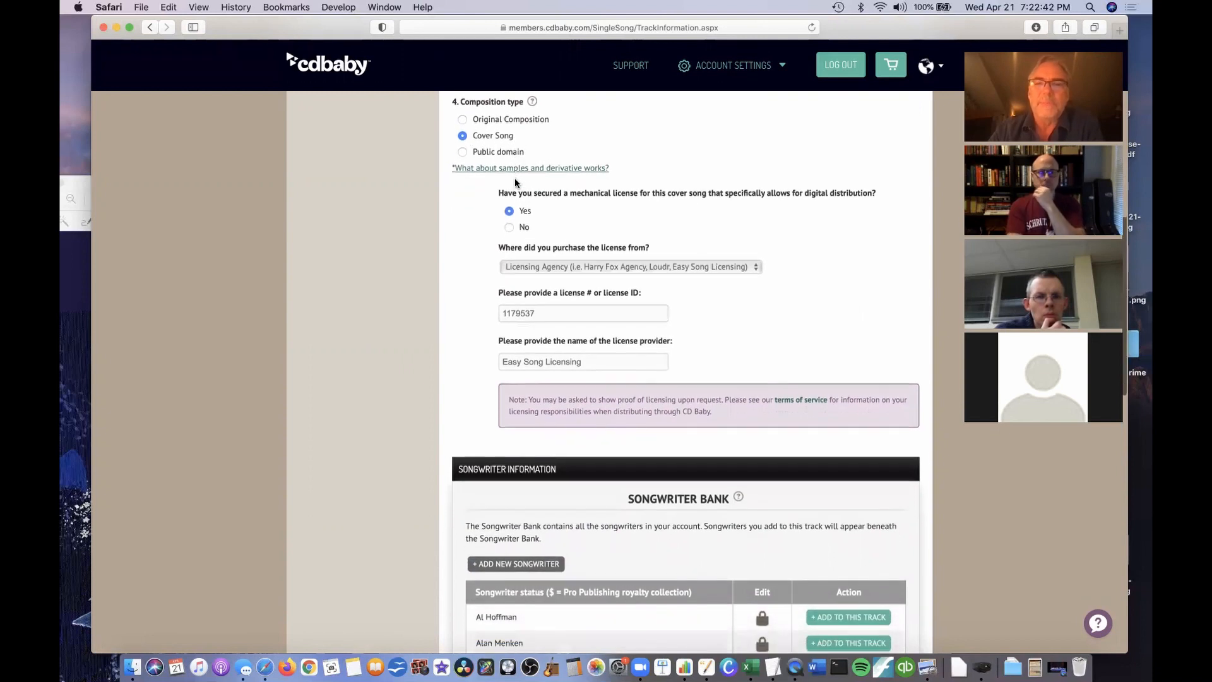
Examine the cover song's mechanical license answers, including where it was purchased, the license ID and the license provider's name.
{"action": "scroll", "coordinate": [551, 212], "scroll_direction": "down", "scroll_amount": 2}
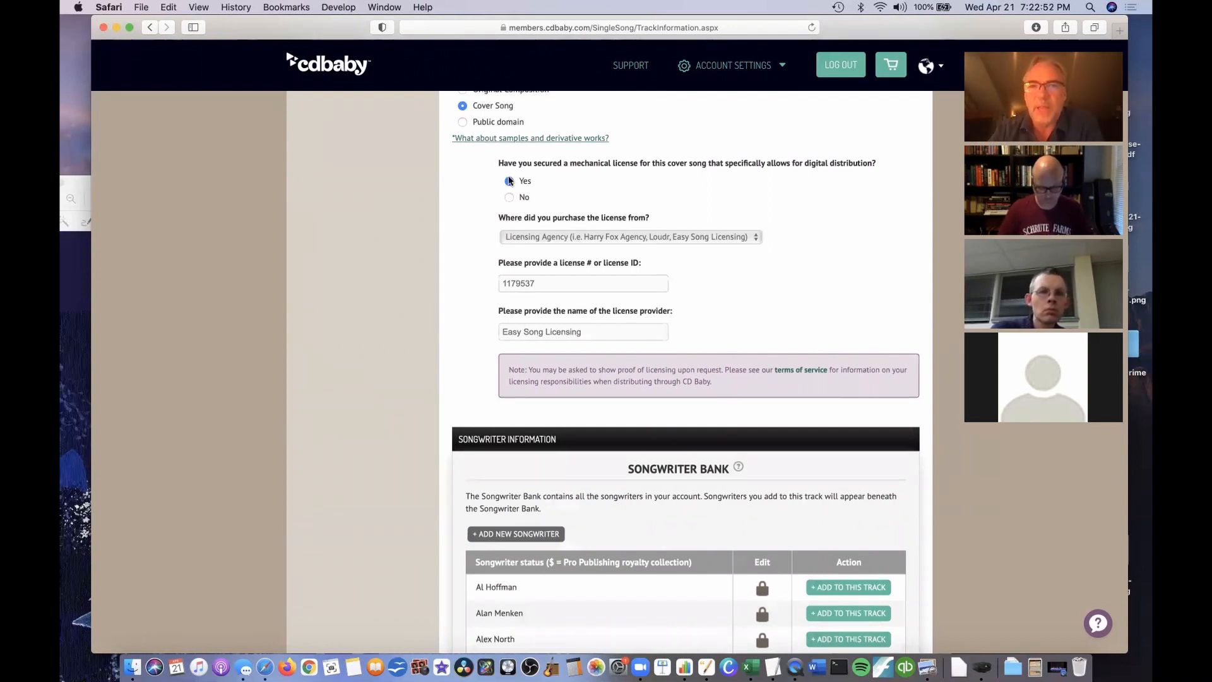
{"action": "scroll", "coordinate": [549, 215], "scroll_direction": "down", "scroll_amount": 1}
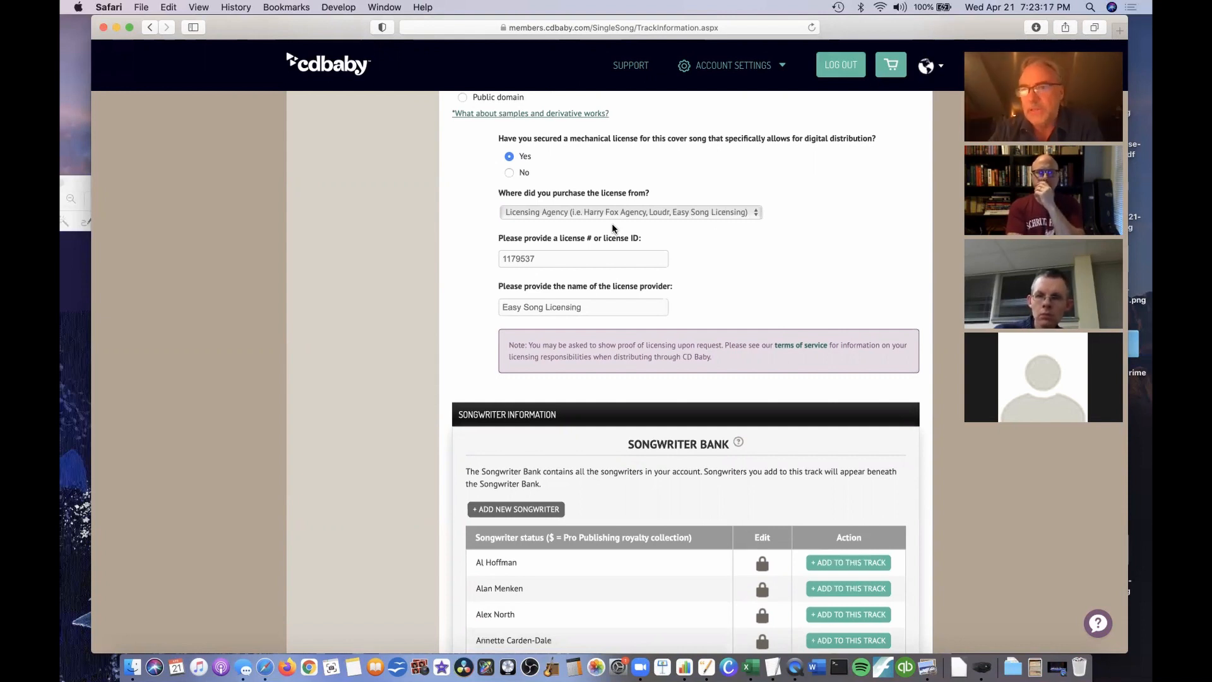
{"action": "scroll", "coordinate": [612, 222], "scroll_direction": "down", "scroll_amount": 1}
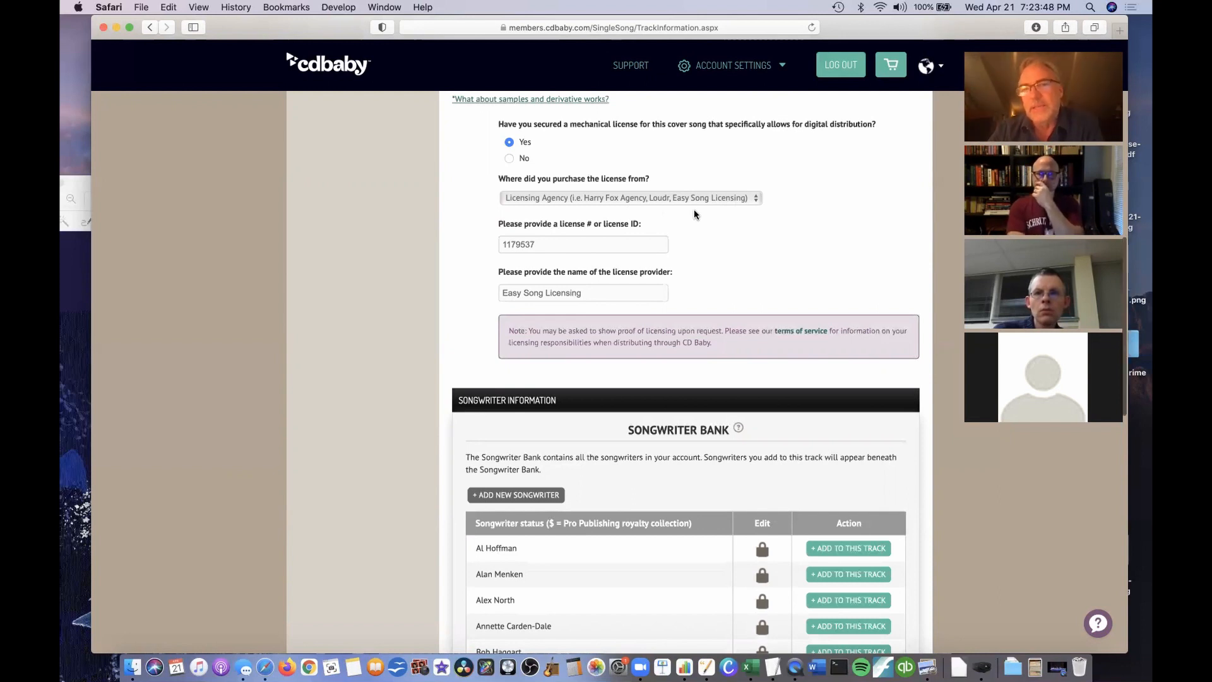
{"action": "scroll", "coordinate": [694, 210], "scroll_direction": "down", "scroll_amount": 1}
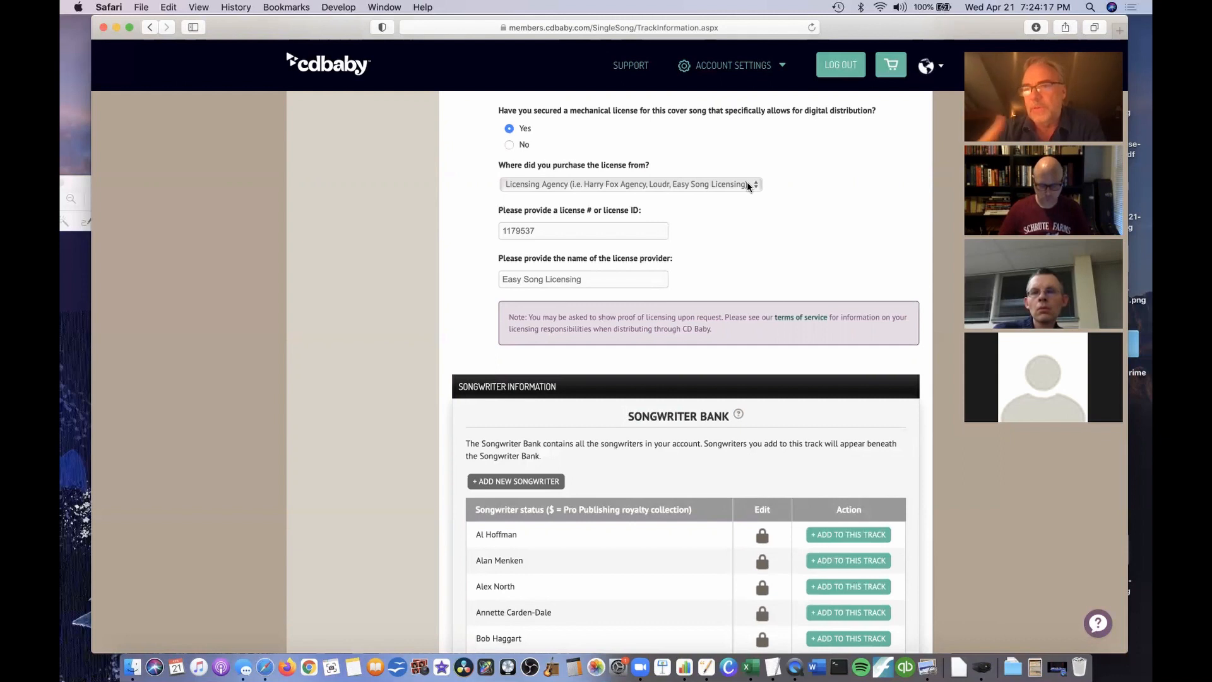
{"action": "scroll", "coordinate": [747, 185], "scroll_direction": "down", "scroll_amount": 1}
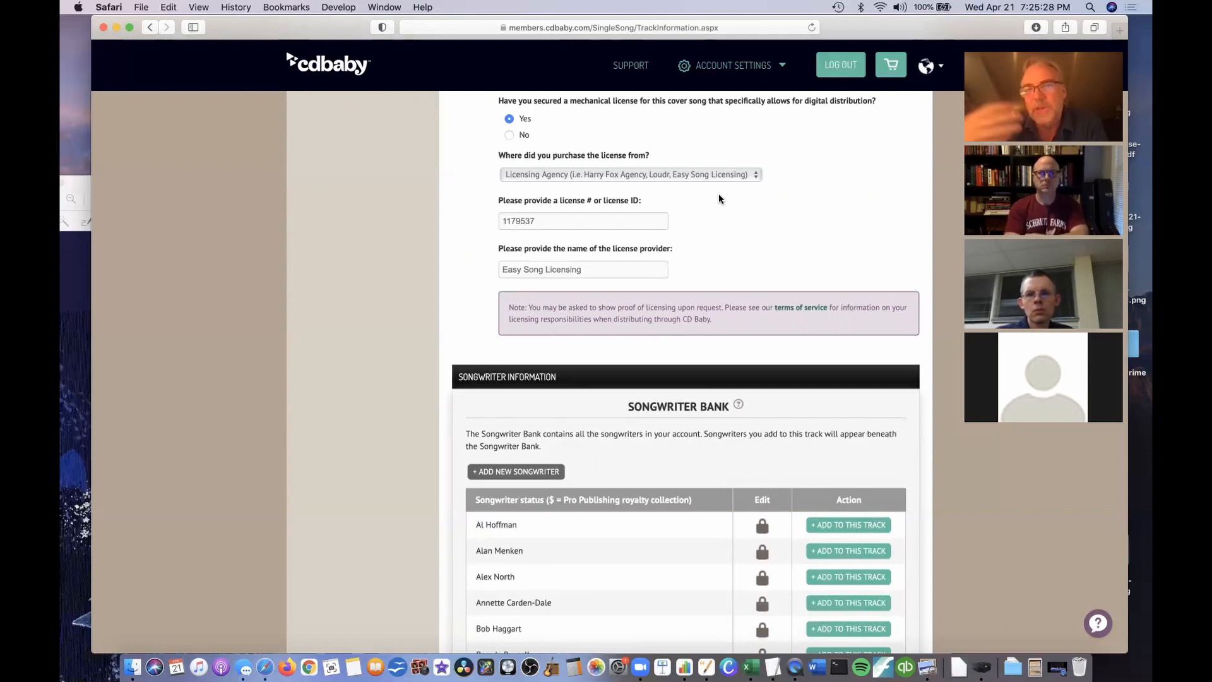
{"action": "scroll", "coordinate": [719, 196], "scroll_direction": "down", "scroll_amount": 1}
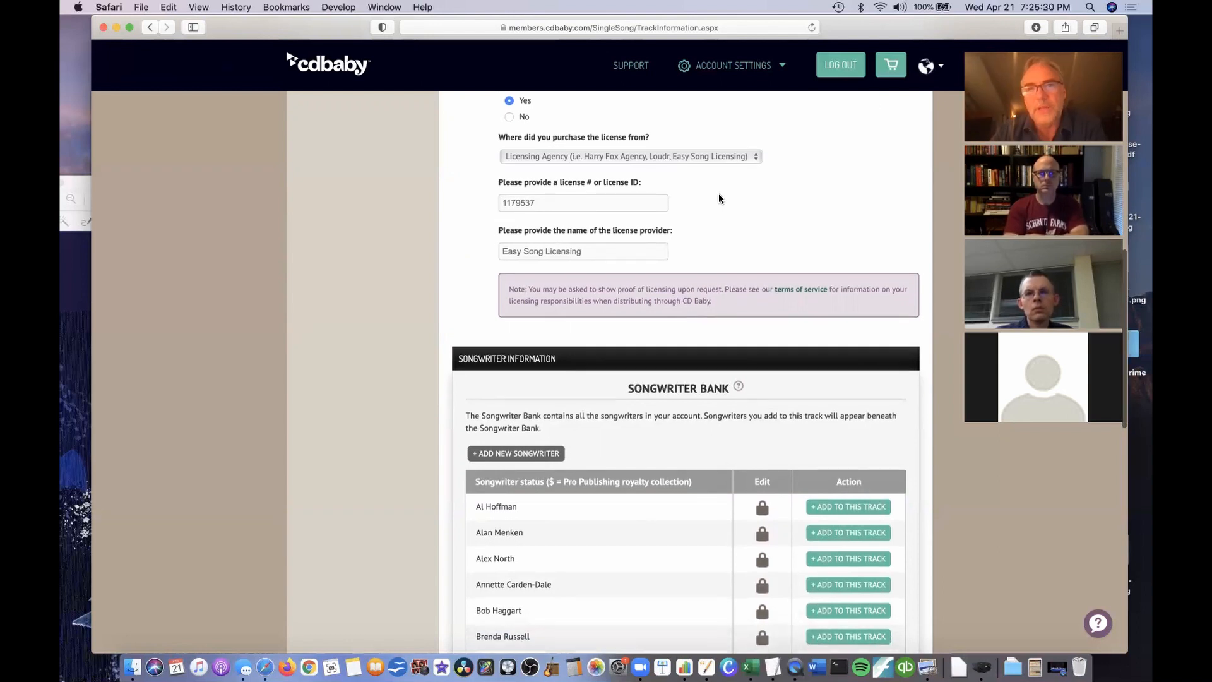
{"action": "scroll", "coordinate": [719, 199], "scroll_direction": "down", "scroll_amount": 1}
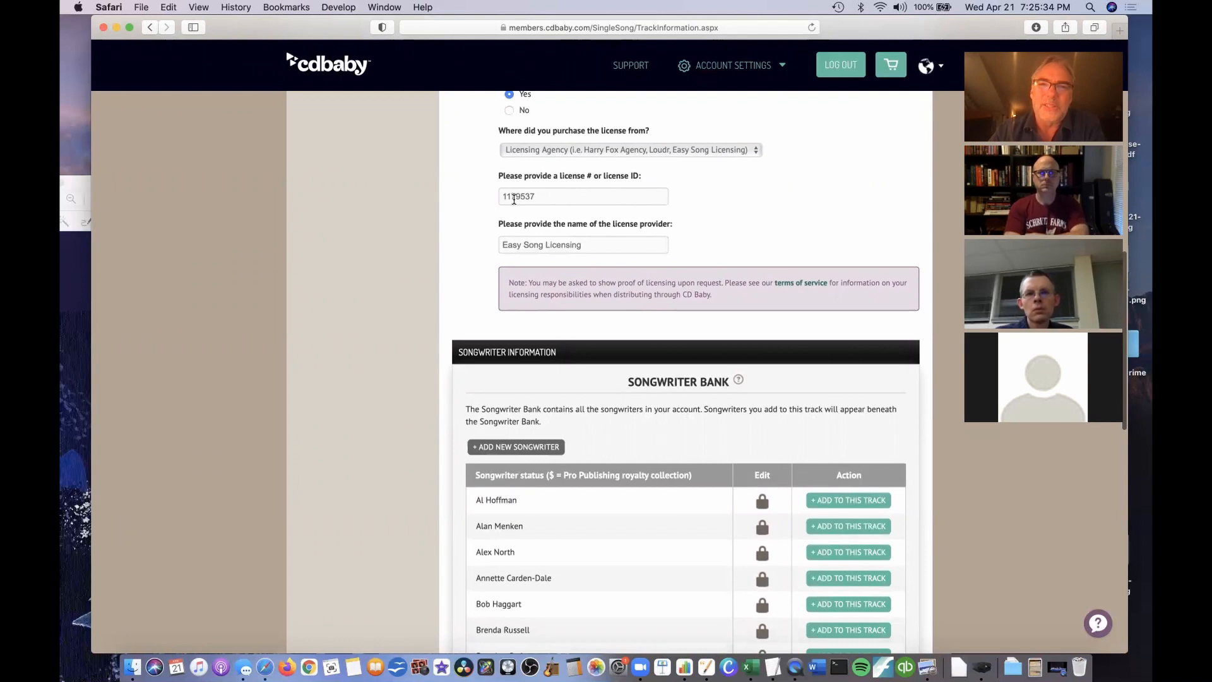
{"action": "left_click_drag", "start_coordinate": [538, 197], "coordinate": [482, 181]}
{"action": "left_click", "coordinate": [545, 193]}
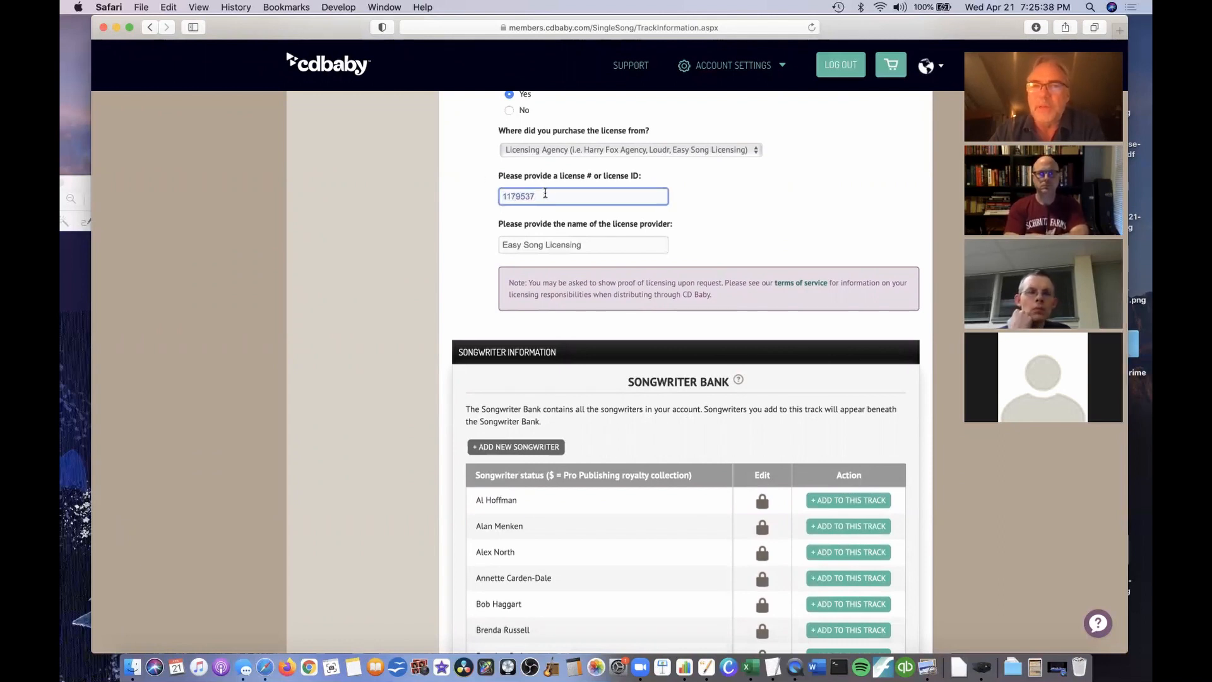
{"action": "scroll", "coordinate": [544, 193], "scroll_direction": "down", "scroll_amount": 2}
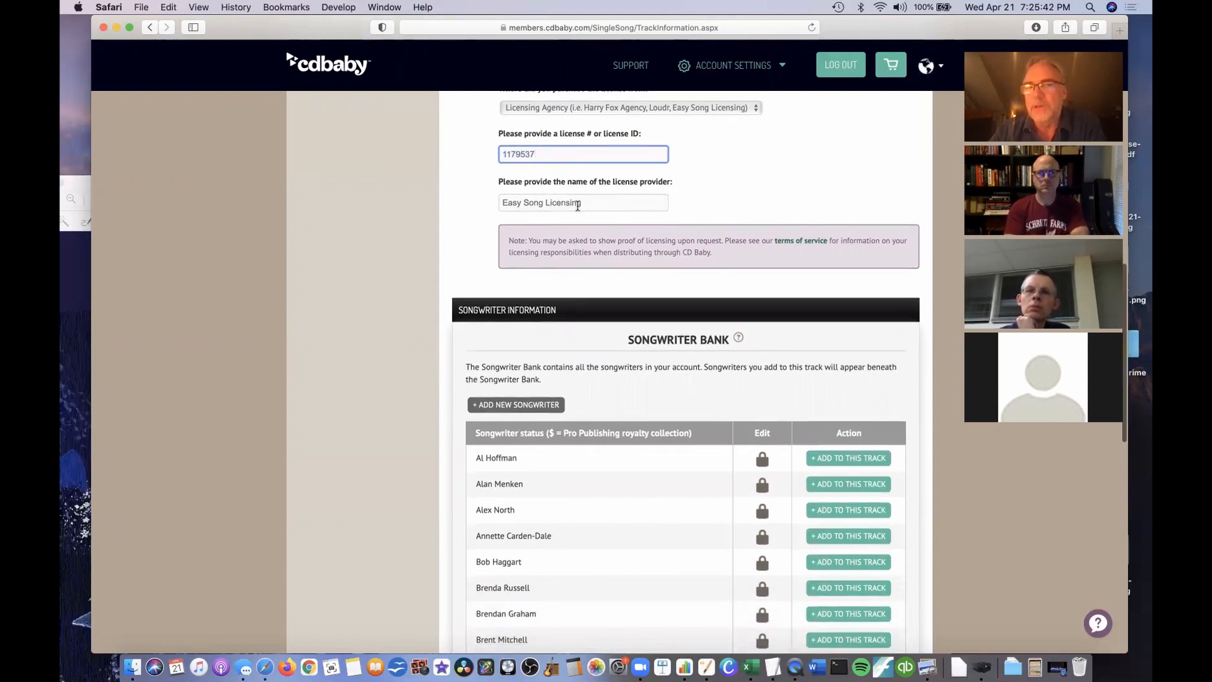
Examine the Songwriter Bank in the track's songwriter information and the songwriters available to add.
{"action": "scroll", "coordinate": [579, 205], "scroll_direction": "down", "scroll_amount": 3}
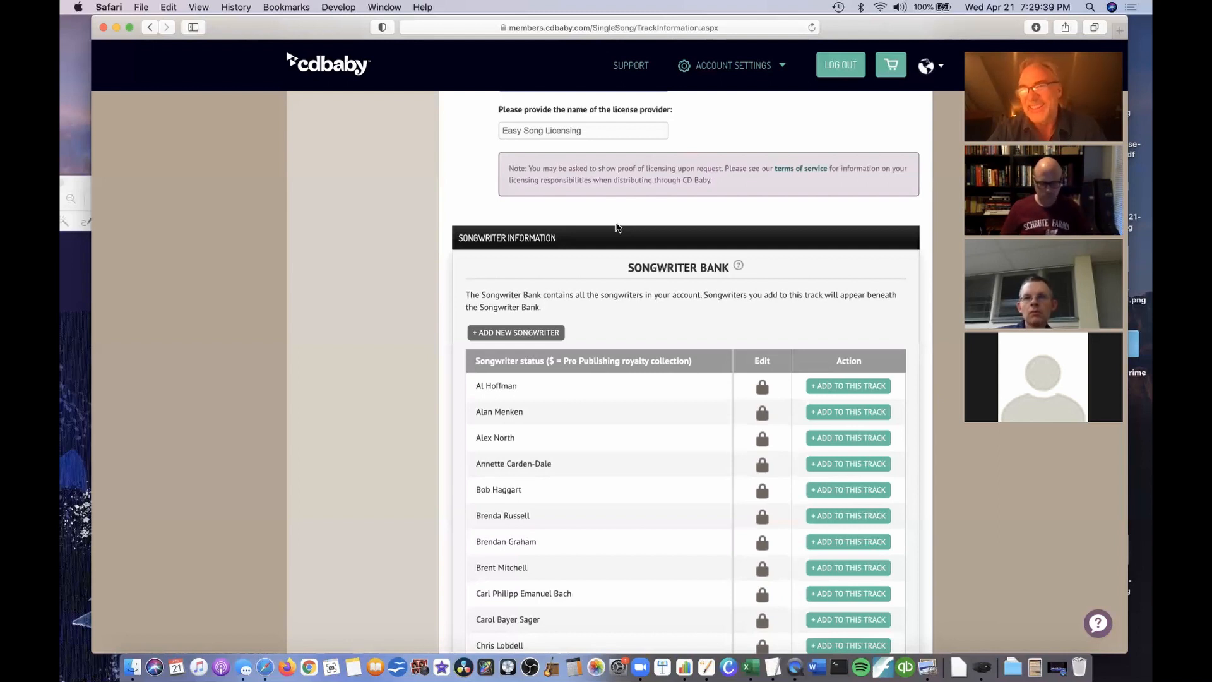
{"action": "scroll", "coordinate": [631, 226], "scroll_direction": "up", "scroll_amount": 2}
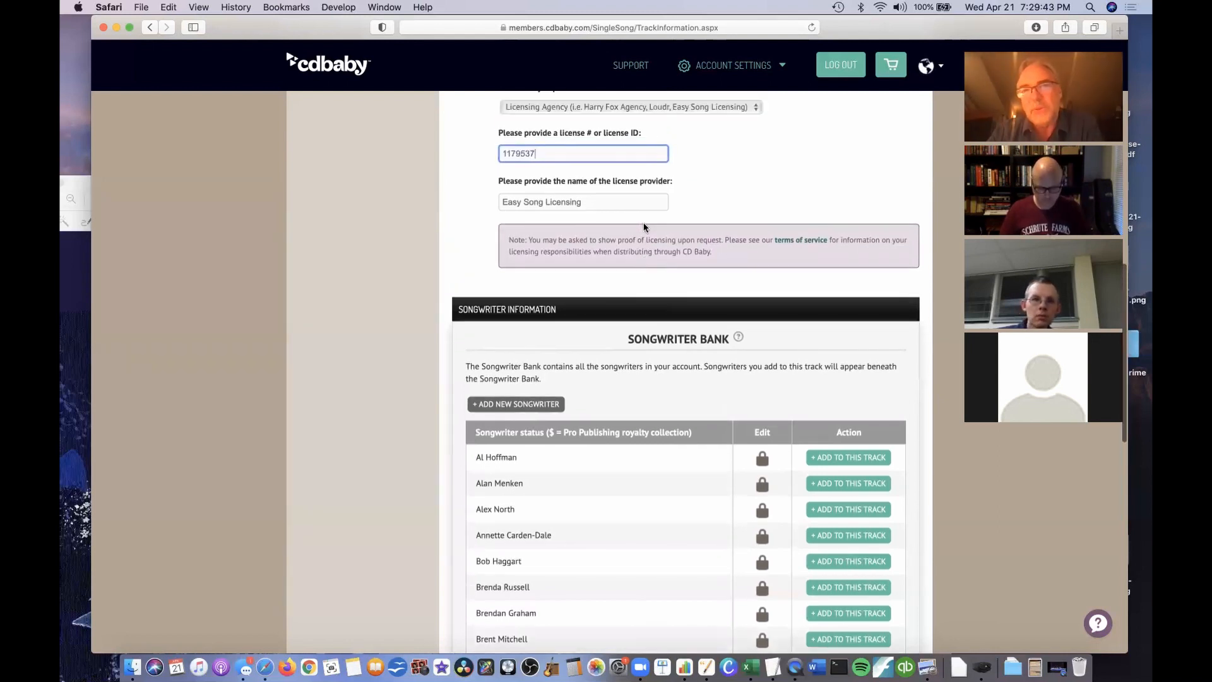
{"action": "scroll", "coordinate": [642, 226], "scroll_direction": "down", "scroll_amount": 2}
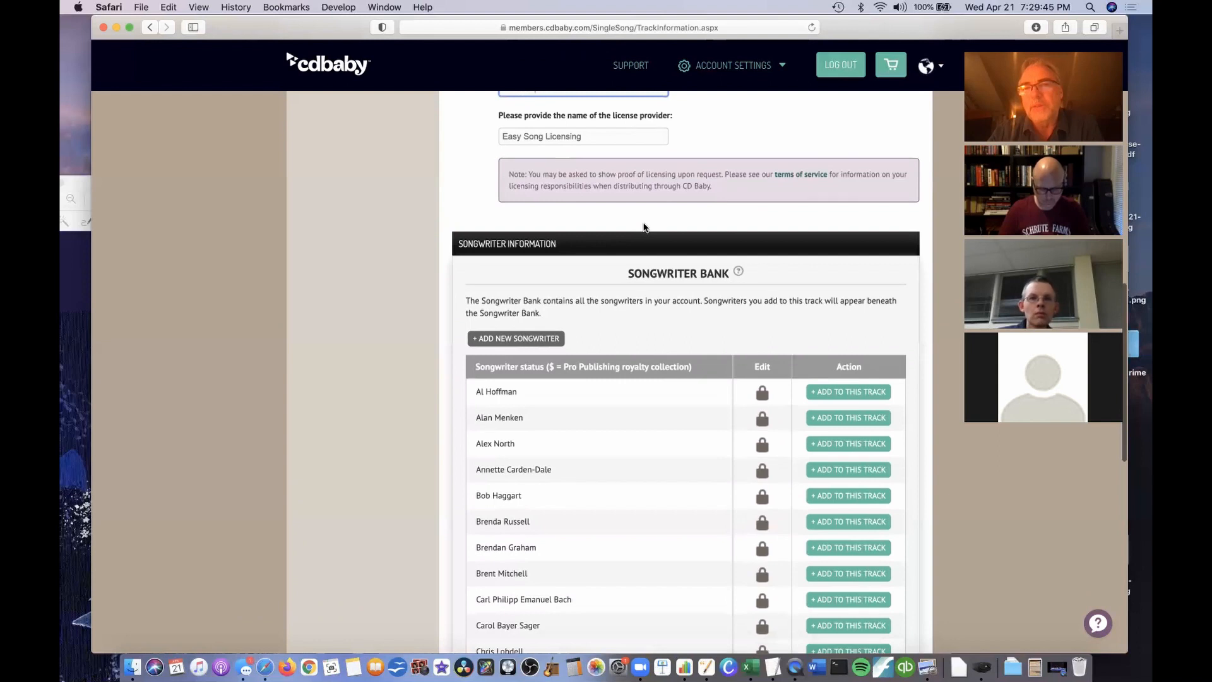
{"action": "scroll", "coordinate": [643, 225], "scroll_direction": "down", "scroll_amount": 1}
{"action": "scroll", "coordinate": [644, 226], "scroll_direction": "down", "scroll_amount": 1}
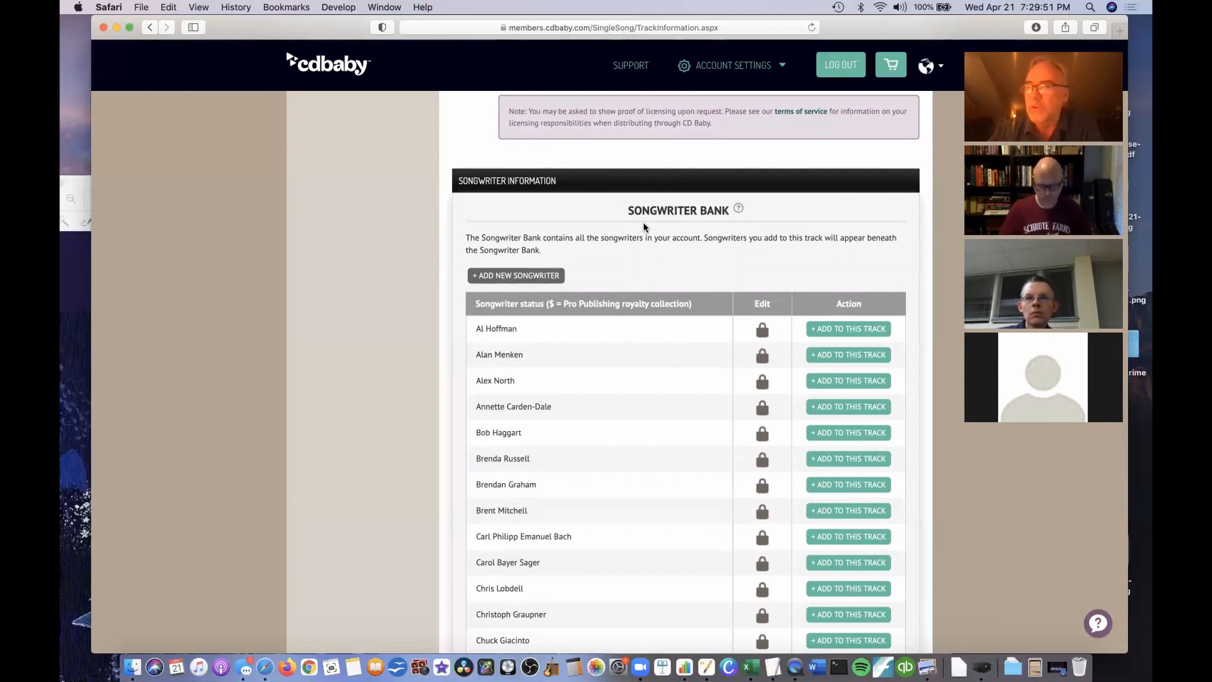
{"action": "scroll", "coordinate": [643, 223], "scroll_direction": "down", "scroll_amount": 1}
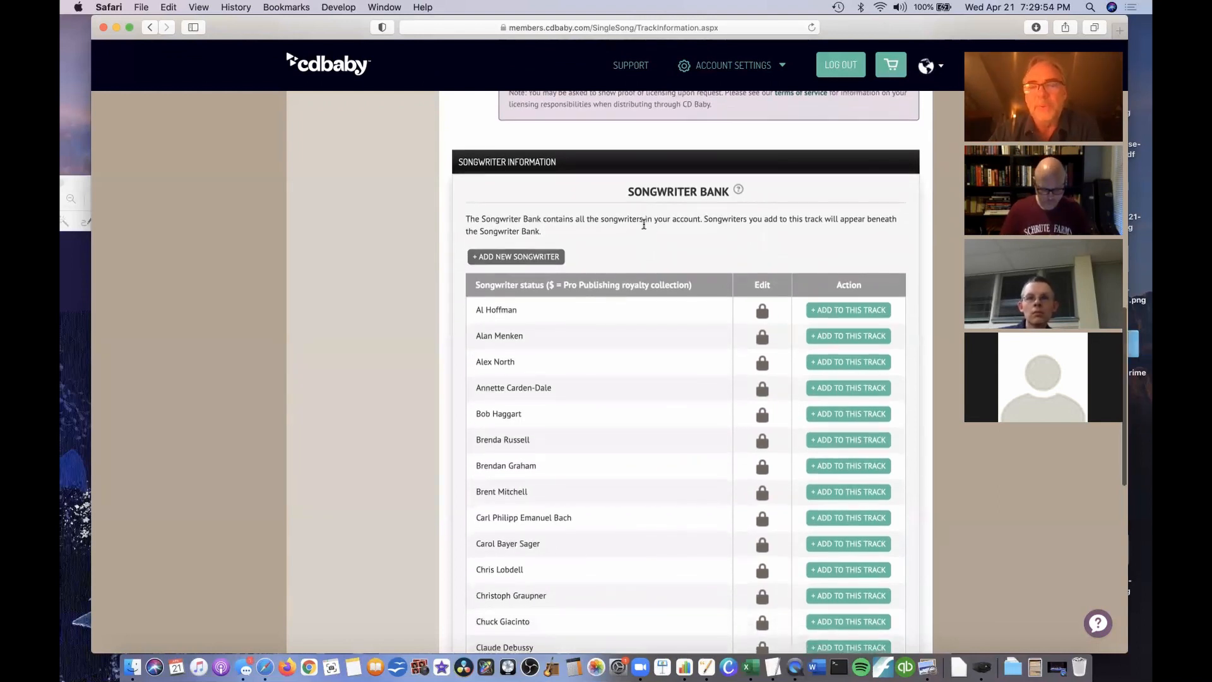
{"action": "scroll", "coordinate": [643, 224], "scroll_direction": "down", "scroll_amount": 1}
{"action": "scroll", "coordinate": [643, 224], "scroll_direction": "down", "scroll_amount": 1}
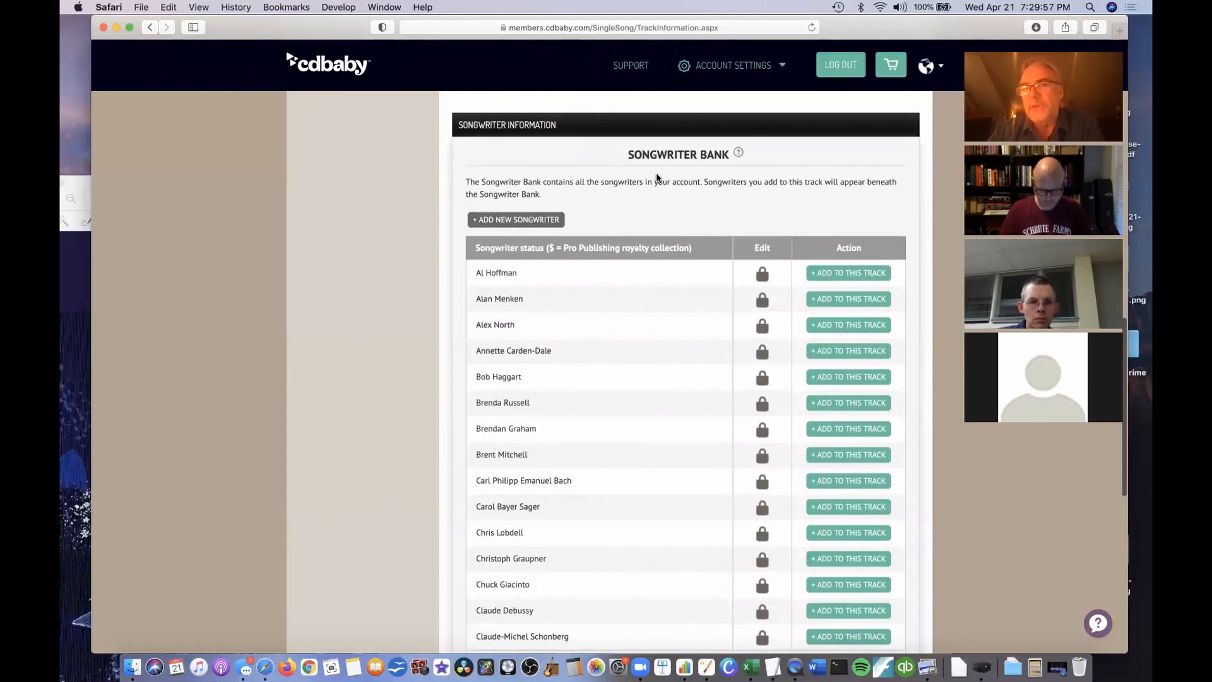
Examine the new songwriter form with its first, middle and last legal name fields, and close it without adding anyone.
{"action": "scroll", "coordinate": [680, 193], "scroll_direction": "down", "scroll_amount": 2}
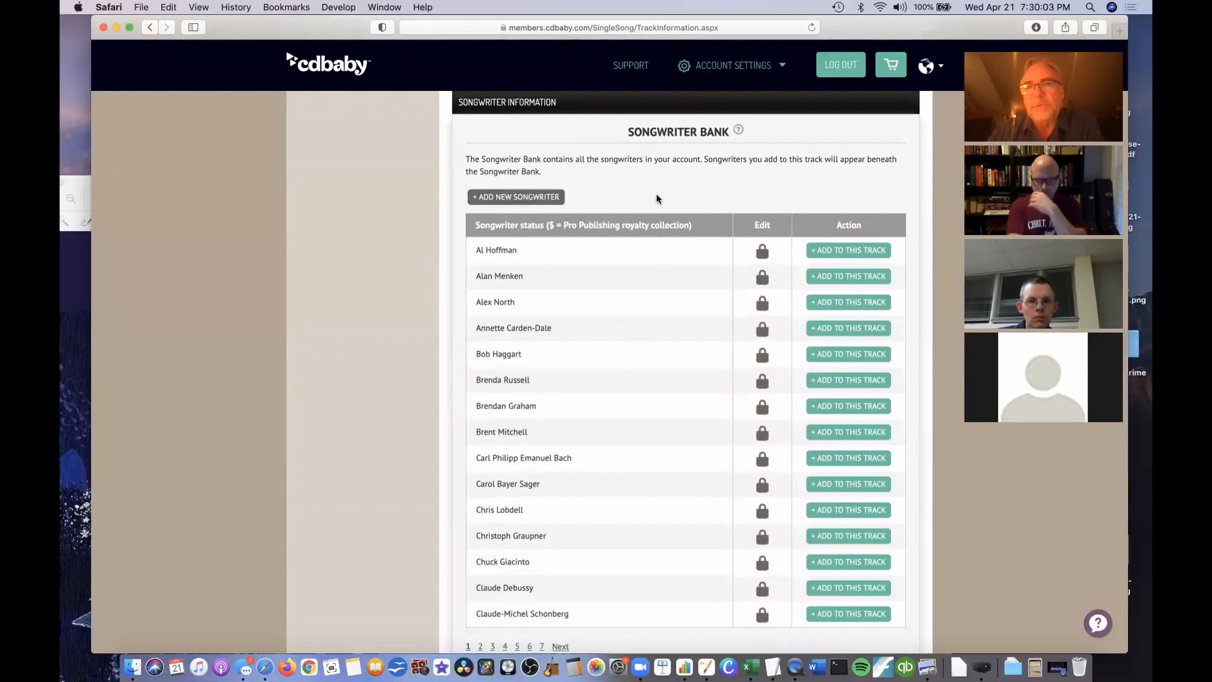
{"action": "left_click", "coordinate": [530, 198]}
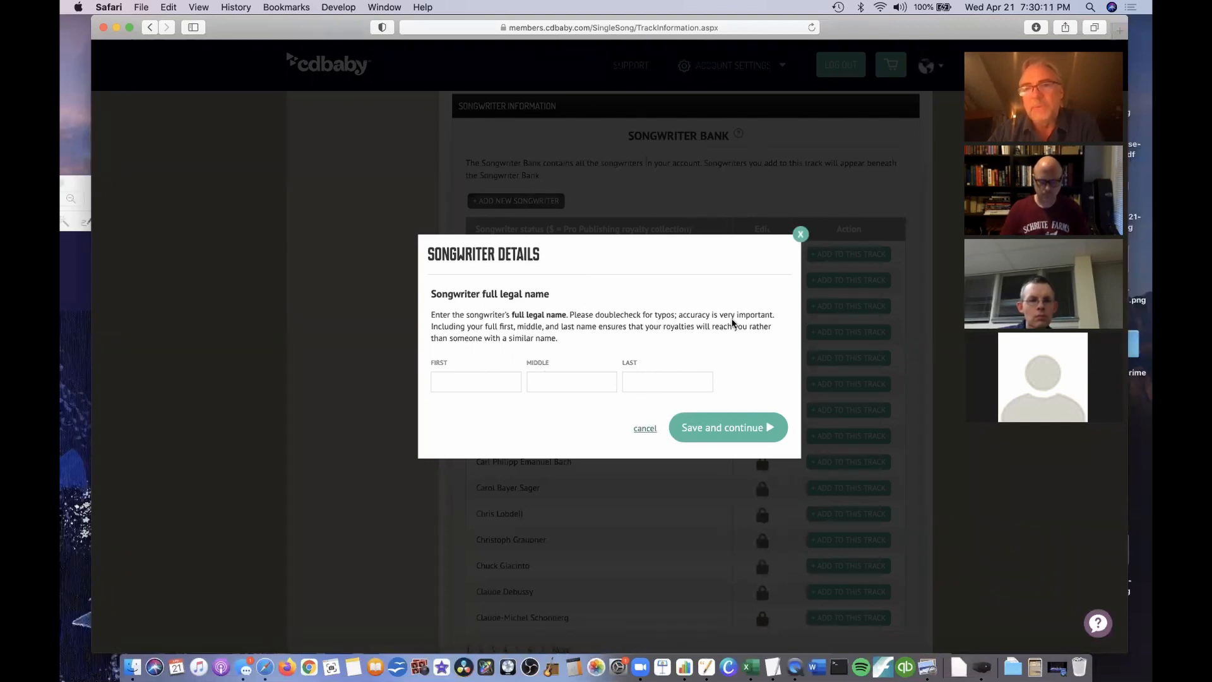
{"action": "left_click", "coordinate": [800, 236]}
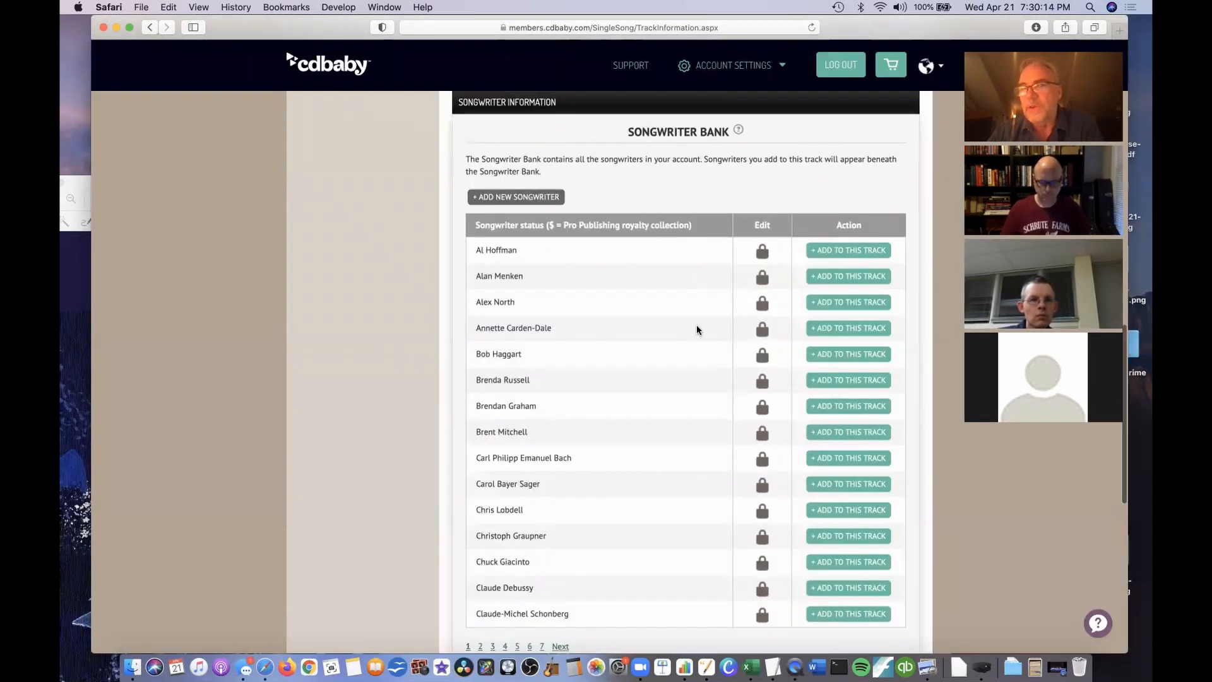
Review the added composer's entry below the Songwriter Bank, including the Music and Lyrics contribution options.
{"action": "scroll", "coordinate": [697, 327], "scroll_direction": "down", "scroll_amount": 3}
{"action": "scroll", "coordinate": [697, 329], "scroll_direction": "down", "scroll_amount": 3}
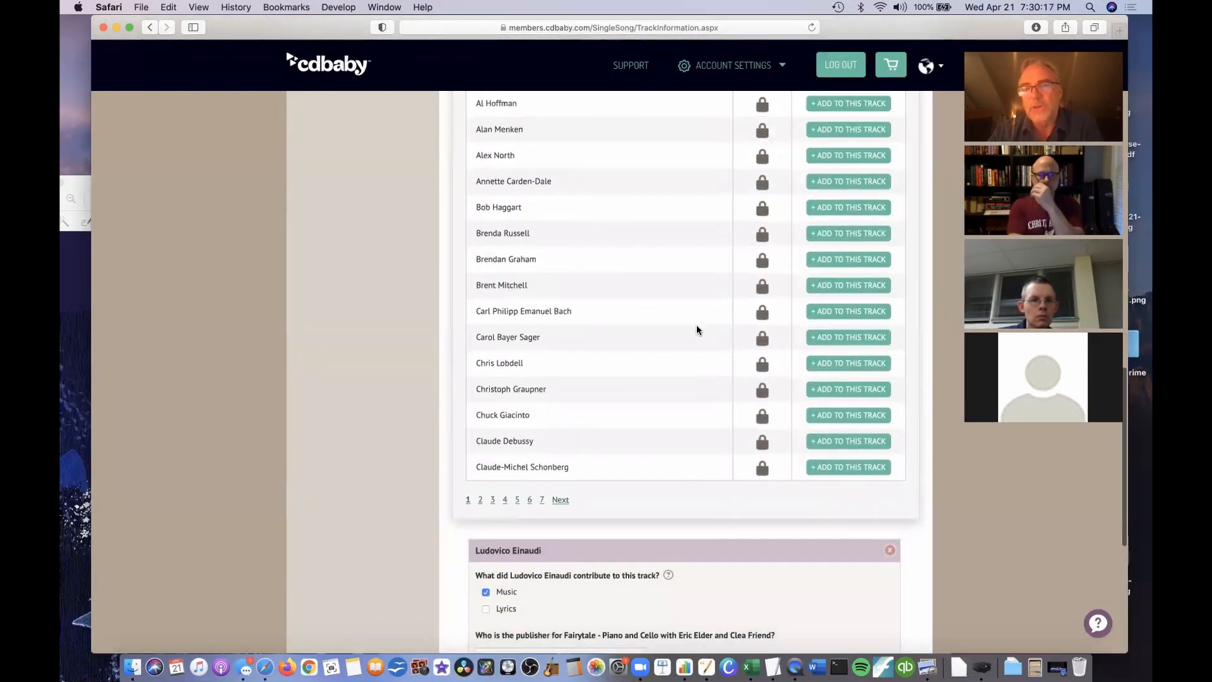
{"action": "scroll", "coordinate": [697, 329], "scroll_direction": "down", "scroll_amount": 5}
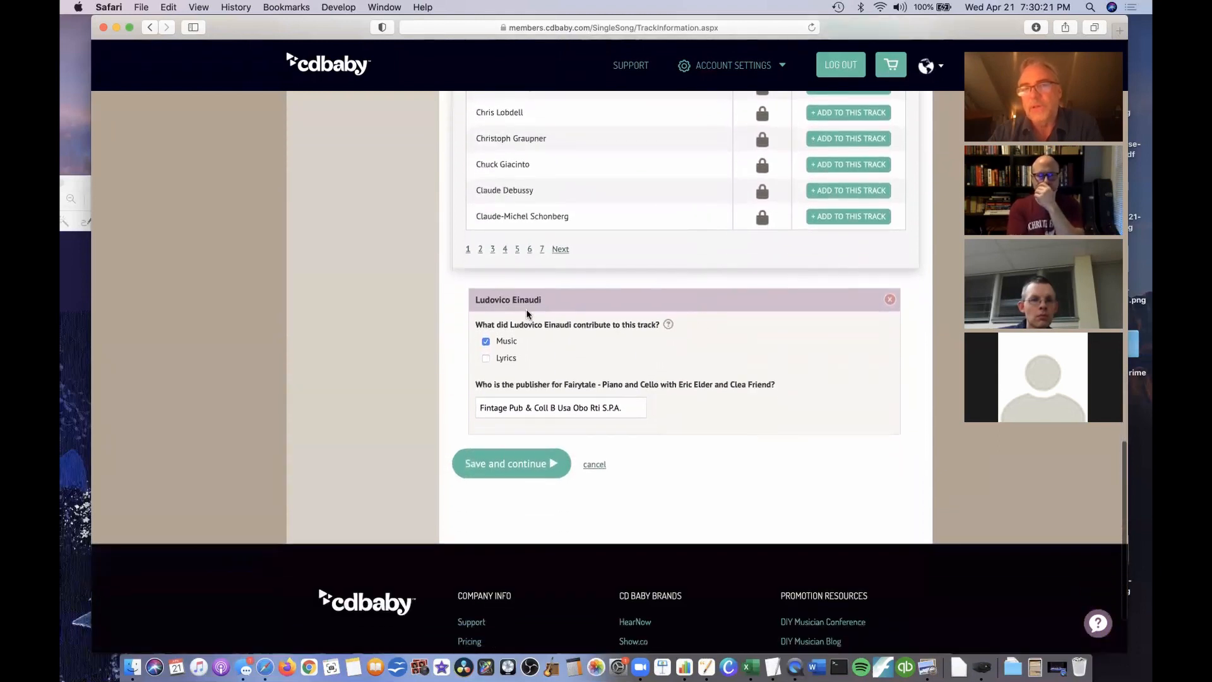
{"action": "left_click_drag", "start_coordinate": [545, 300], "coordinate": [474, 298]}
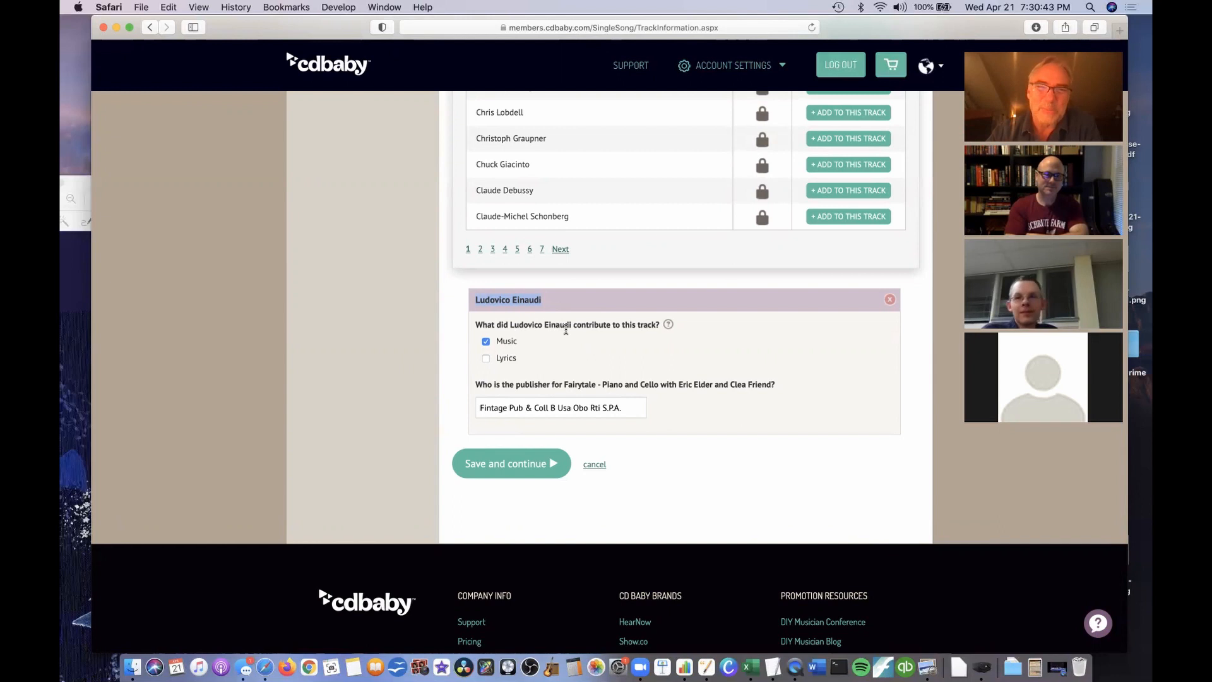
{"action": "scroll", "coordinate": [569, 352], "scroll_direction": "down", "scroll_amount": 2}
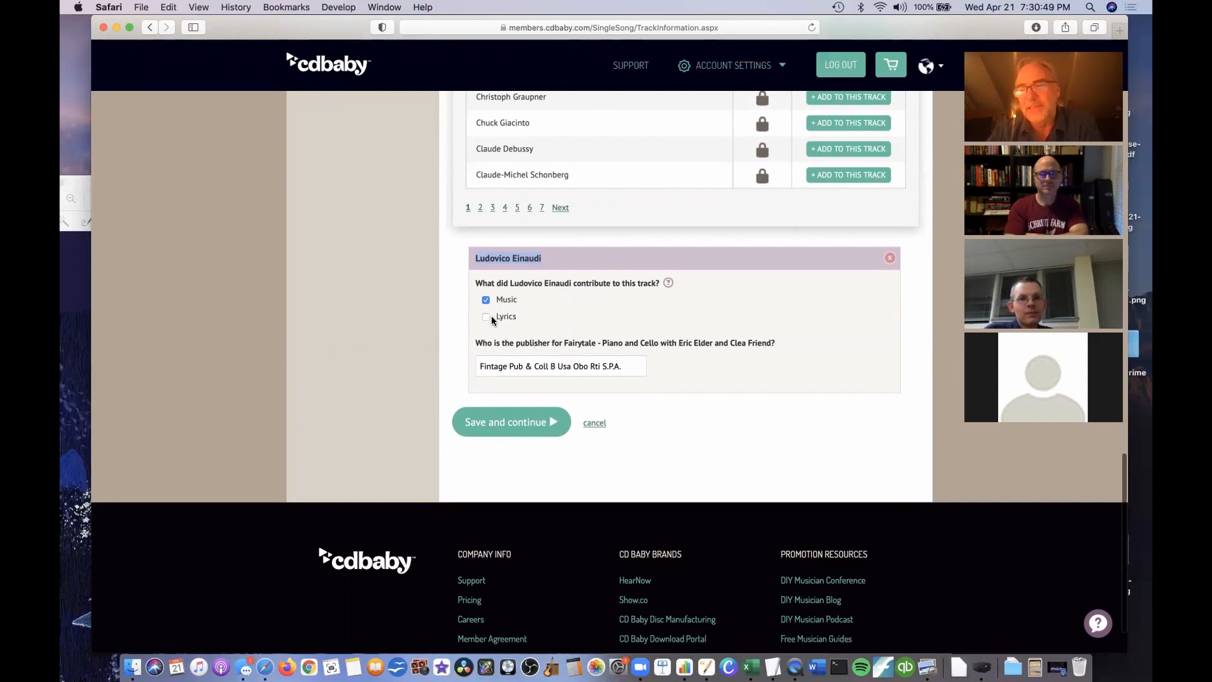
{"action": "scroll", "coordinate": [492, 319], "scroll_direction": "up", "scroll_amount": 1}
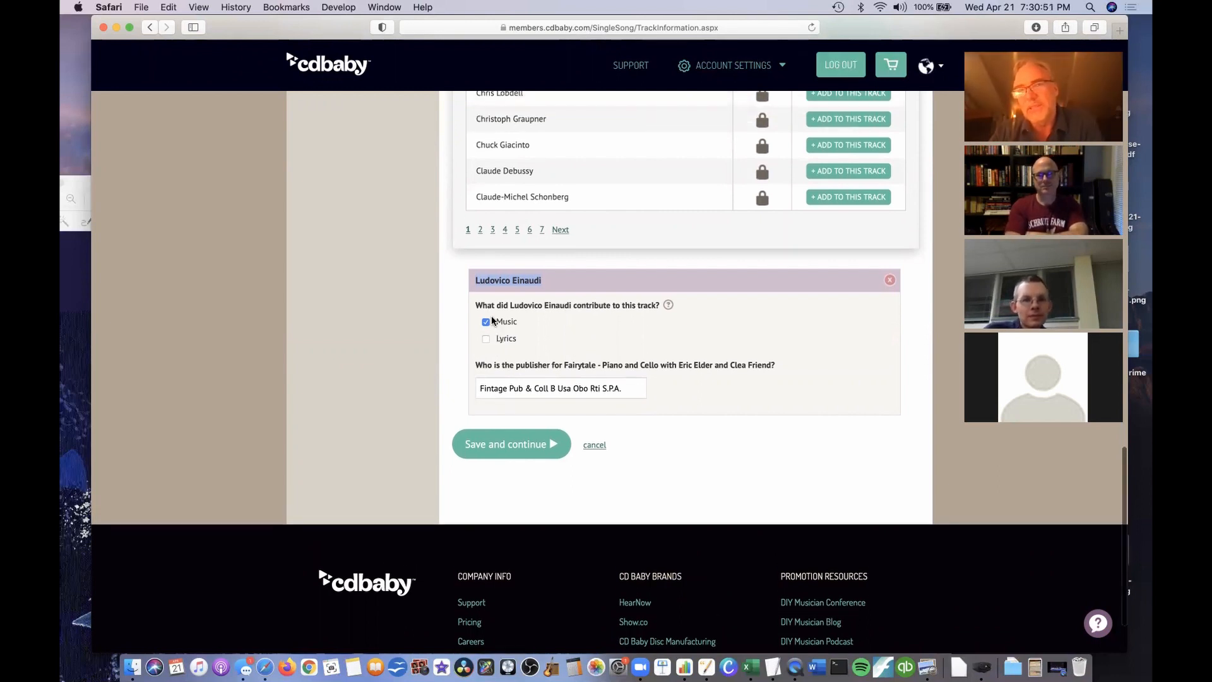
{"action": "scroll", "coordinate": [492, 319], "scroll_direction": "up", "scroll_amount": 7}
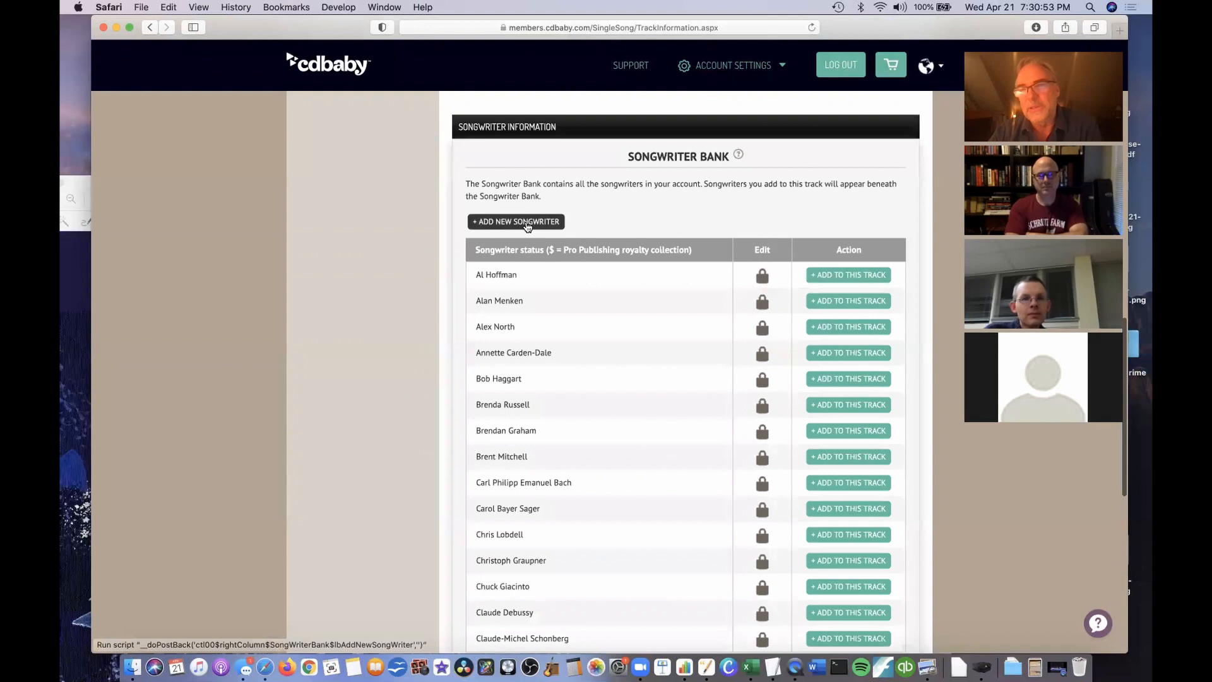
{"action": "scroll", "coordinate": [539, 288], "scroll_direction": "down", "scroll_amount": 1}
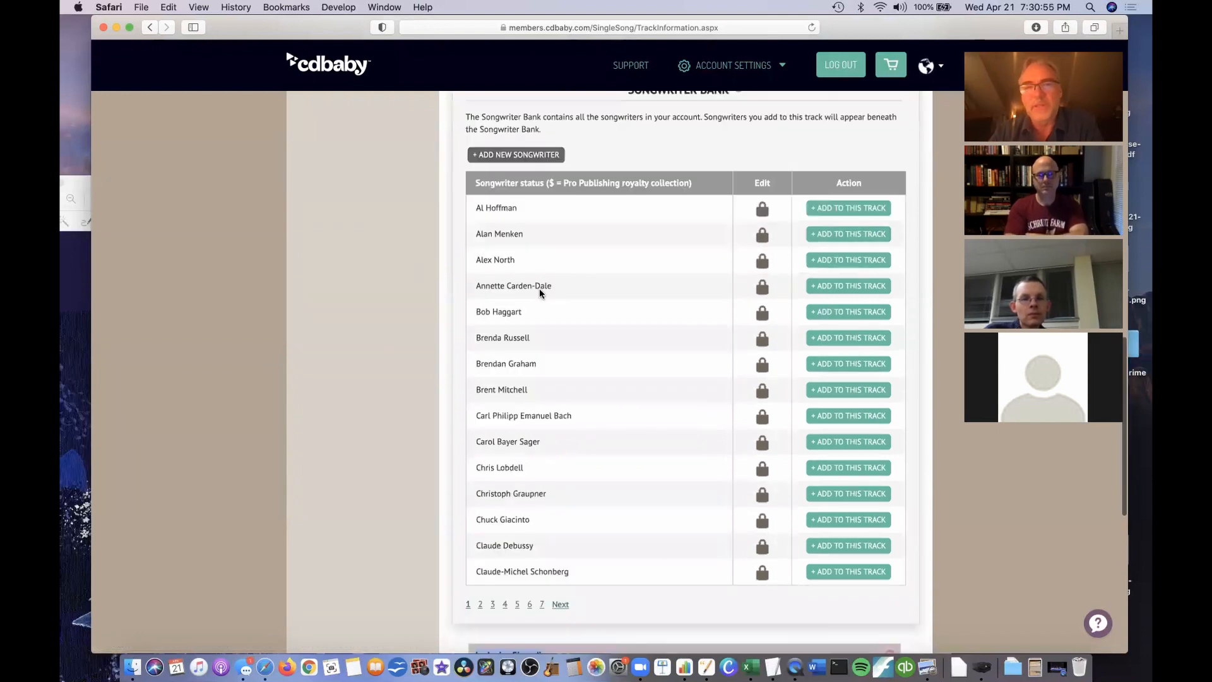
{"action": "scroll", "coordinate": [539, 288], "scroll_direction": "down", "scroll_amount": 4}
{"action": "left_click", "coordinate": [579, 465]}
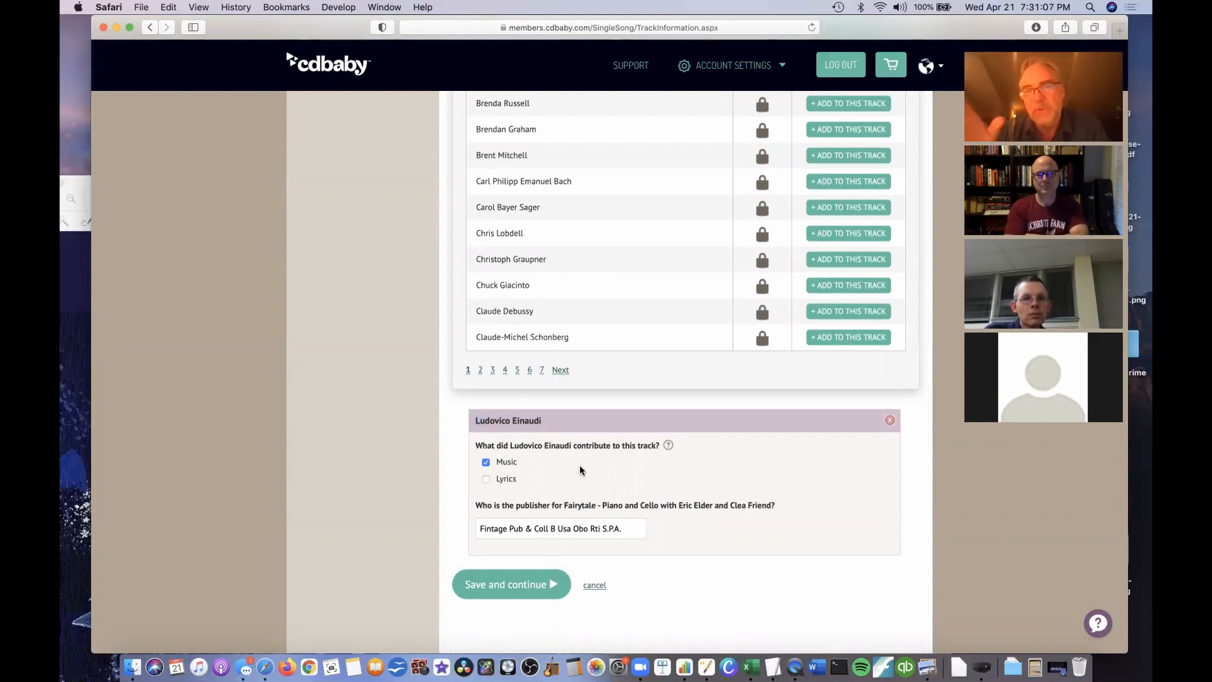
Check the songwriter's publisher entry, save the track information and continue to the genres page.
{"action": "scroll", "coordinate": [579, 466], "scroll_direction": "down", "scroll_amount": 2}
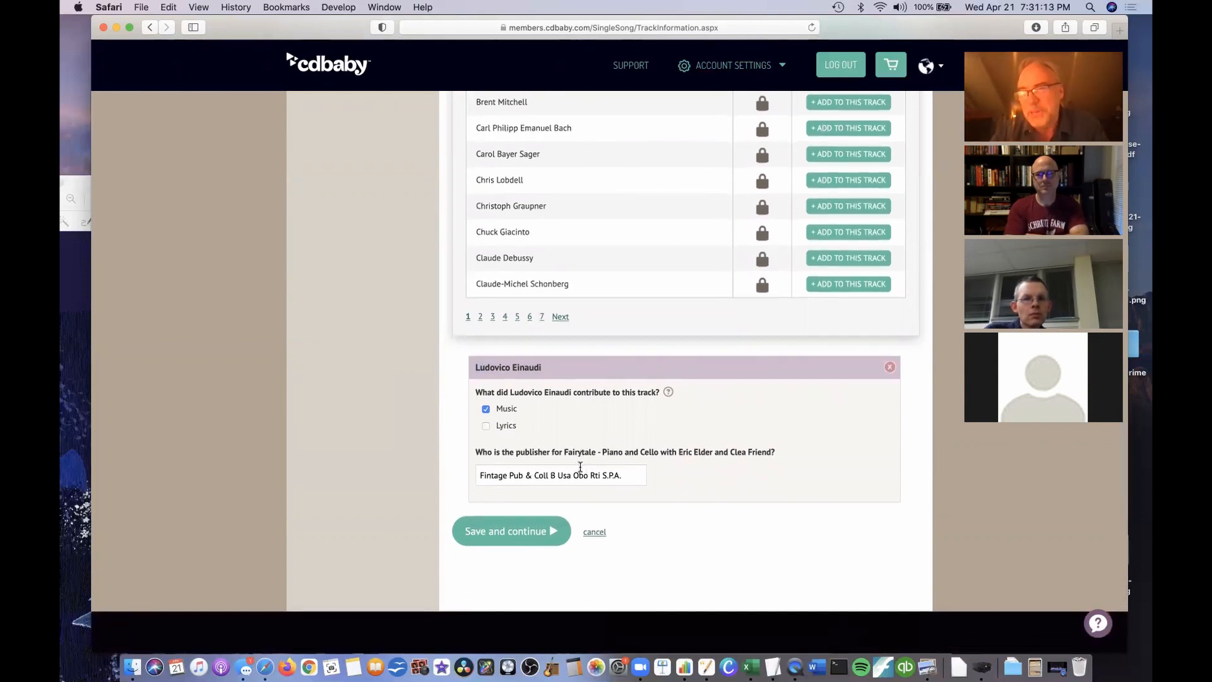
{"action": "scroll", "coordinate": [579, 465], "scroll_direction": "down", "scroll_amount": 2}
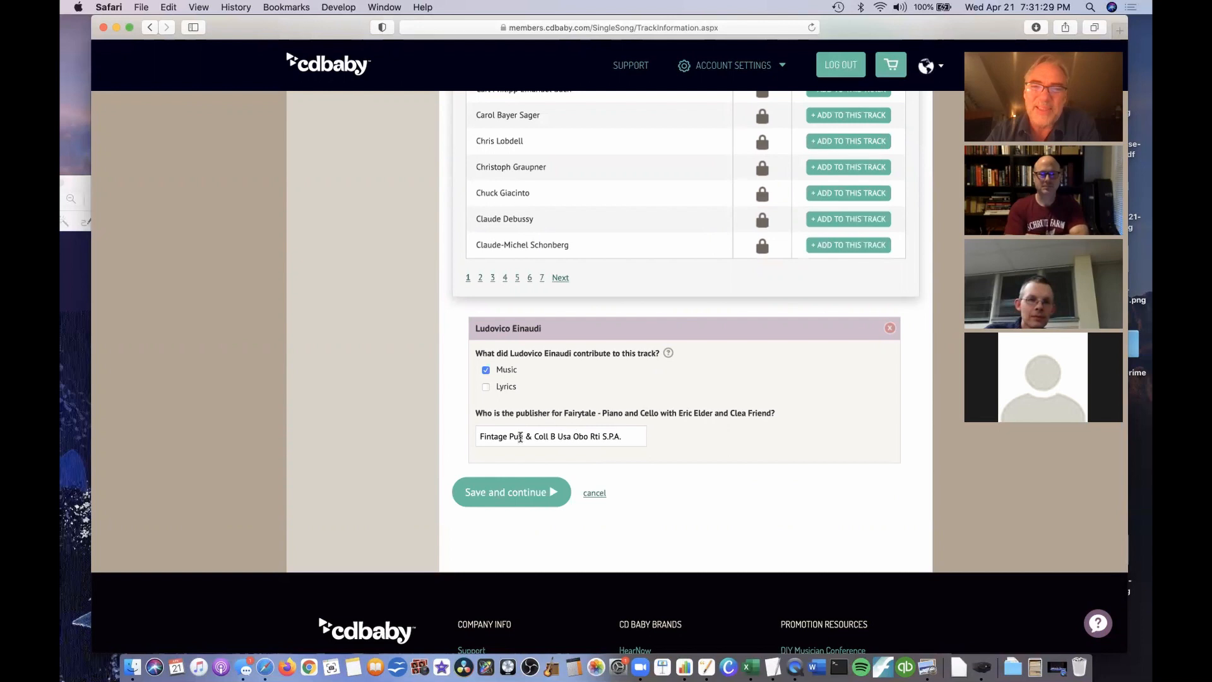
{"action": "scroll", "coordinate": [513, 437], "scroll_direction": "down", "scroll_amount": 1}
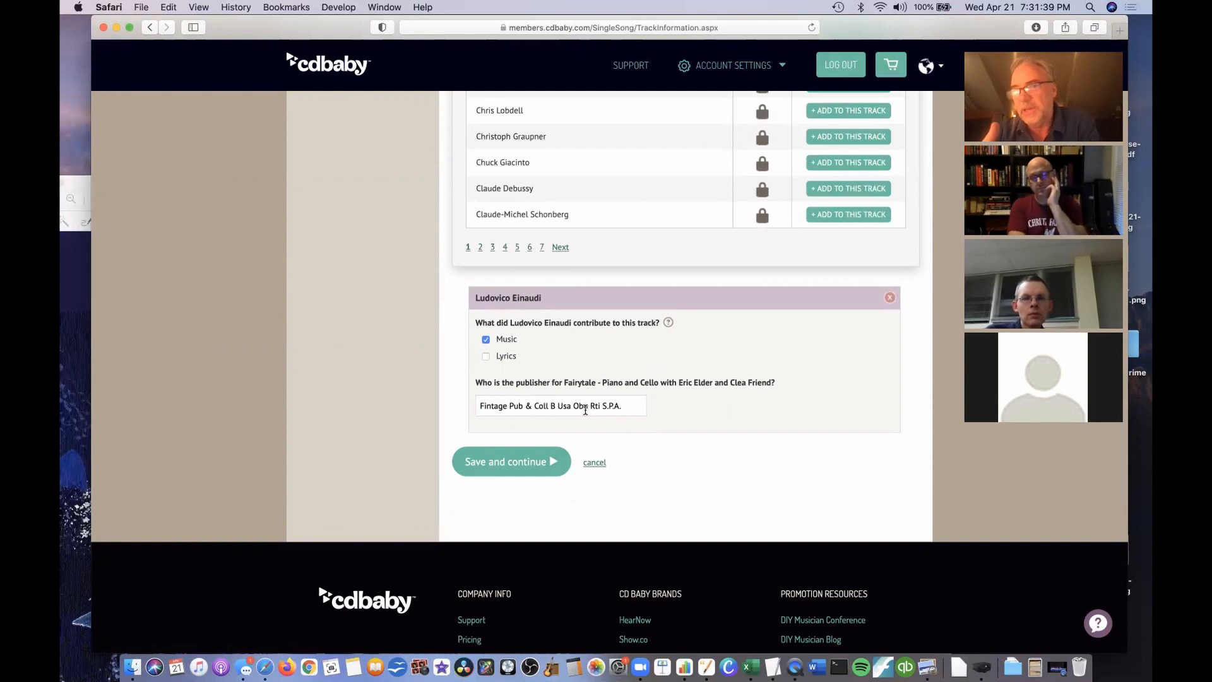
{"action": "scroll", "coordinate": [585, 410], "scroll_direction": "down", "scroll_amount": 1}
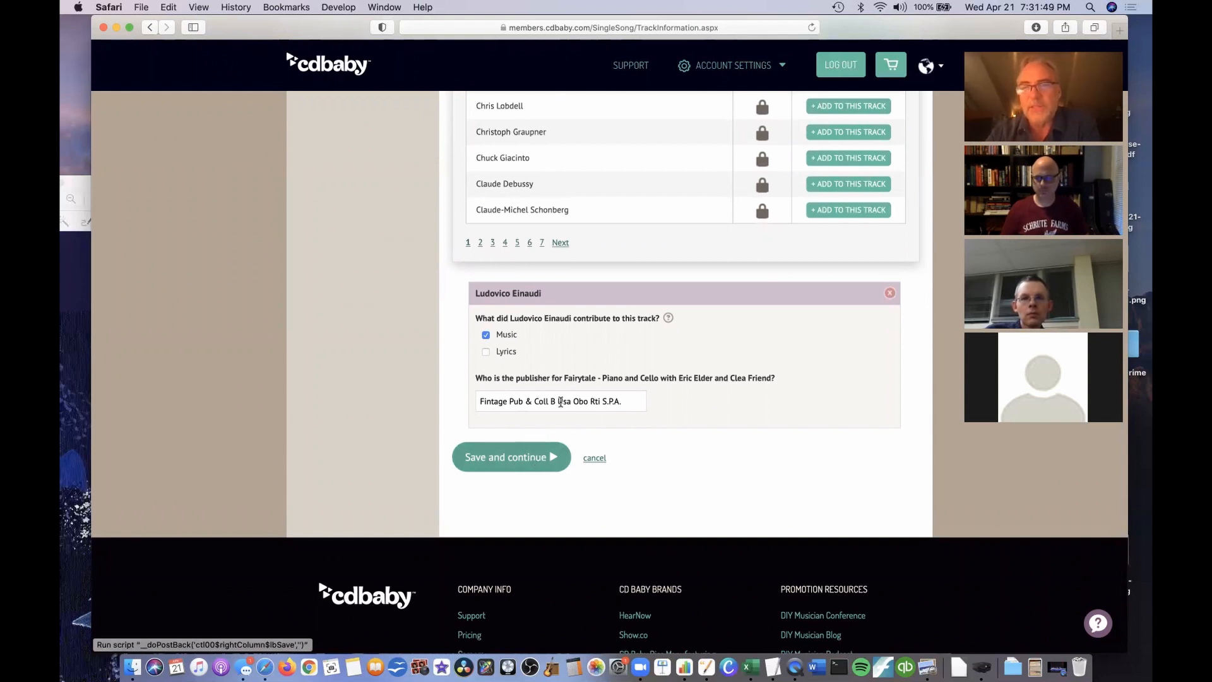
{"action": "left_click", "coordinate": [533, 461]}
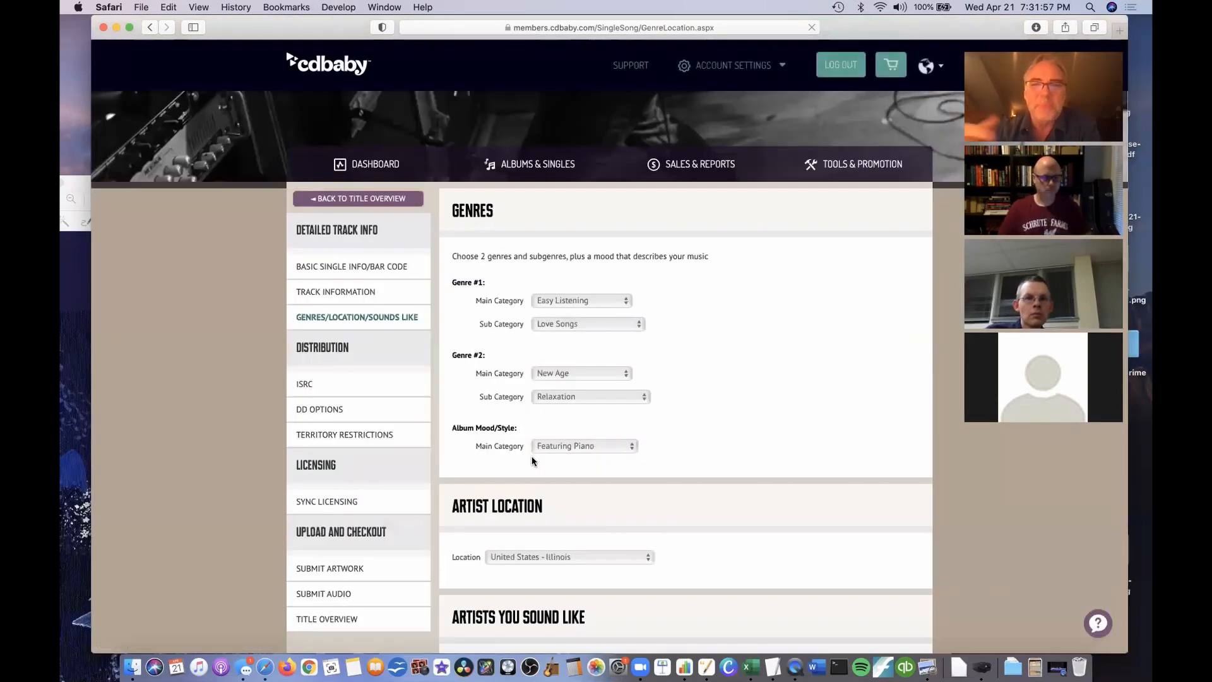
Review the genre and artist location settings, including the main category choices available for Genre #1.
{"action": "scroll", "coordinate": [534, 460], "scroll_direction": "down", "scroll_amount": 1}
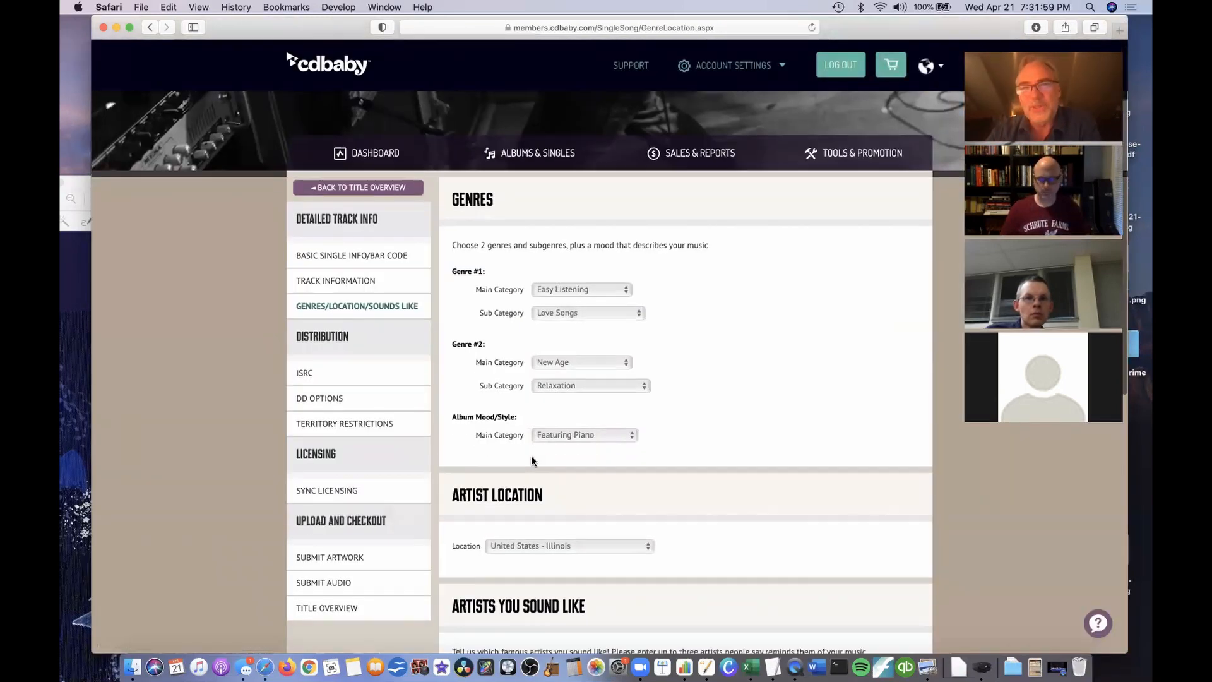
{"action": "scroll", "coordinate": [531, 461], "scroll_direction": "down", "scroll_amount": 3}
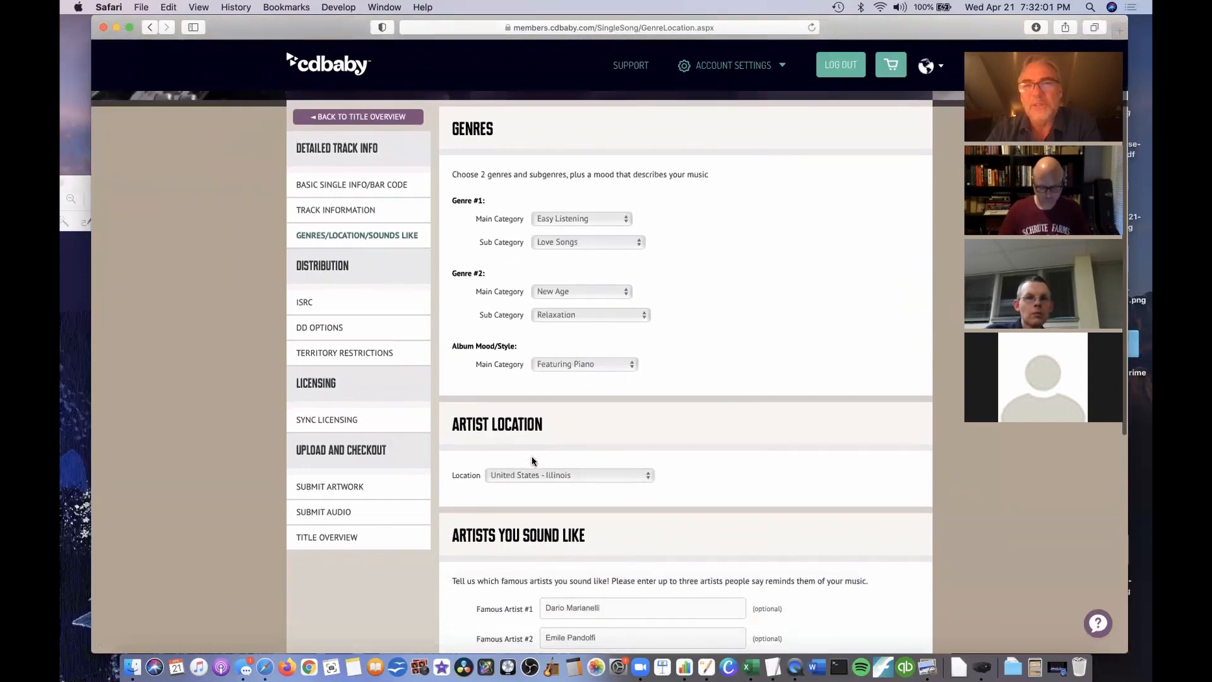
{"action": "scroll", "coordinate": [532, 456], "scroll_direction": "down", "scroll_amount": 1}
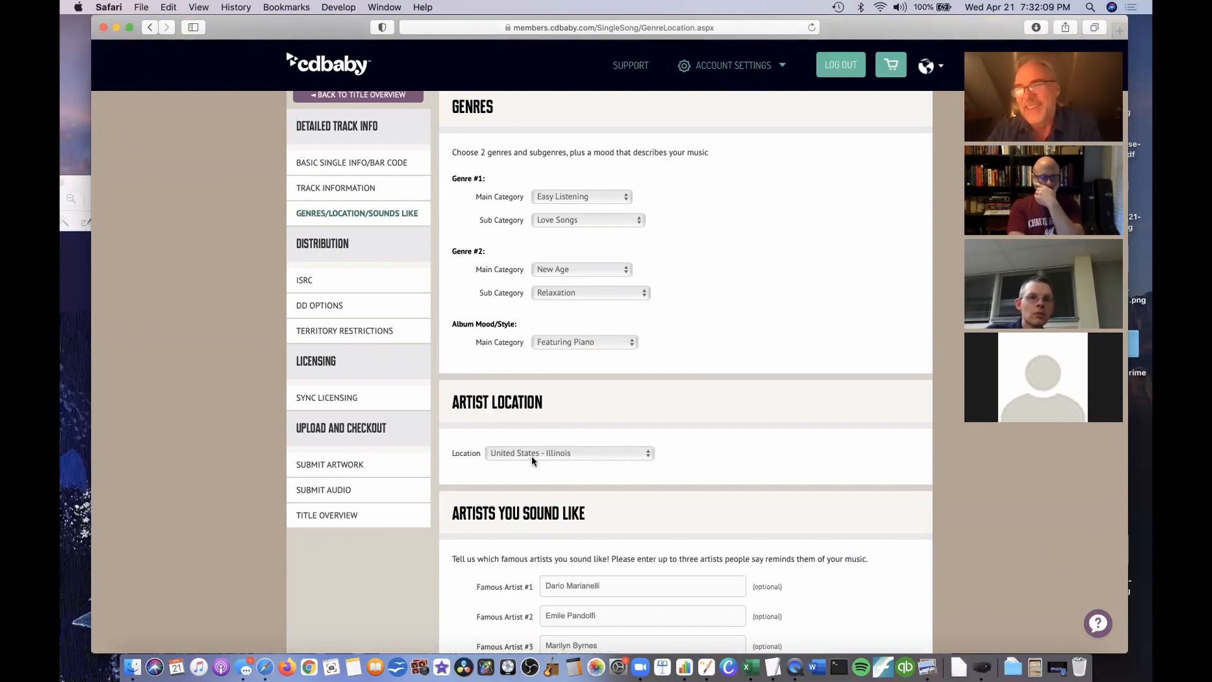
{"action": "scroll", "coordinate": [532, 459], "scroll_direction": "up", "scroll_amount": 2}
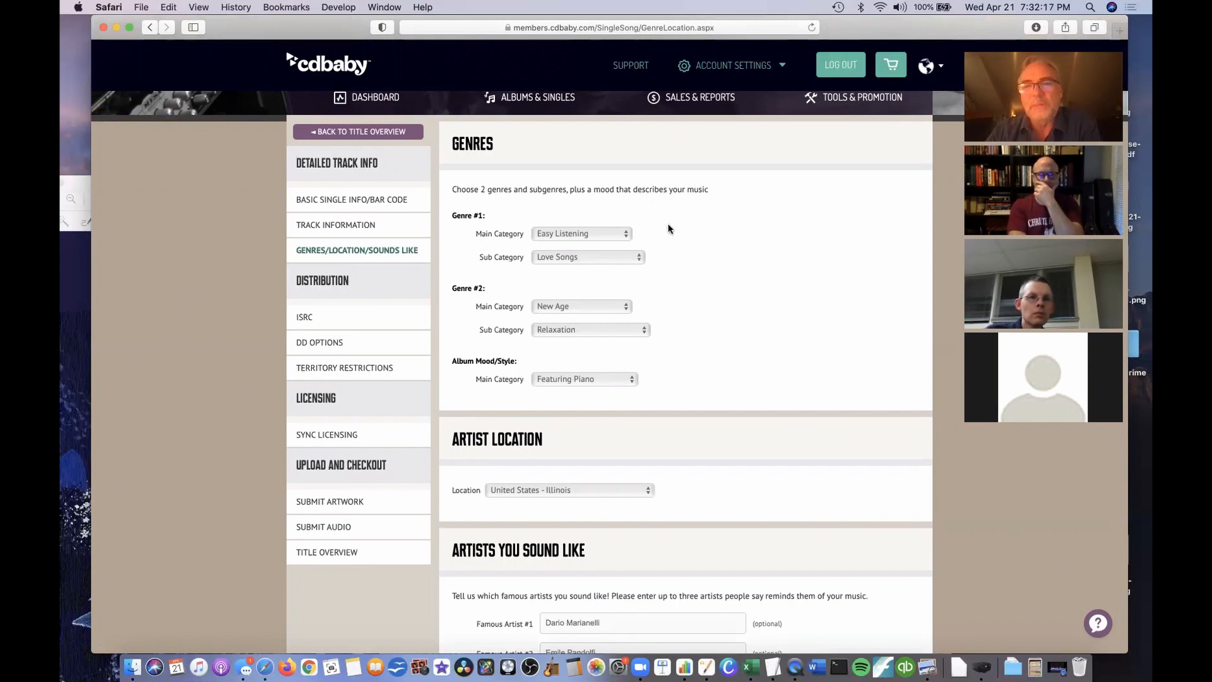
{"action": "scroll", "coordinate": [669, 229], "scroll_direction": "down", "scroll_amount": 2}
{"action": "left_click", "coordinate": [622, 191]}
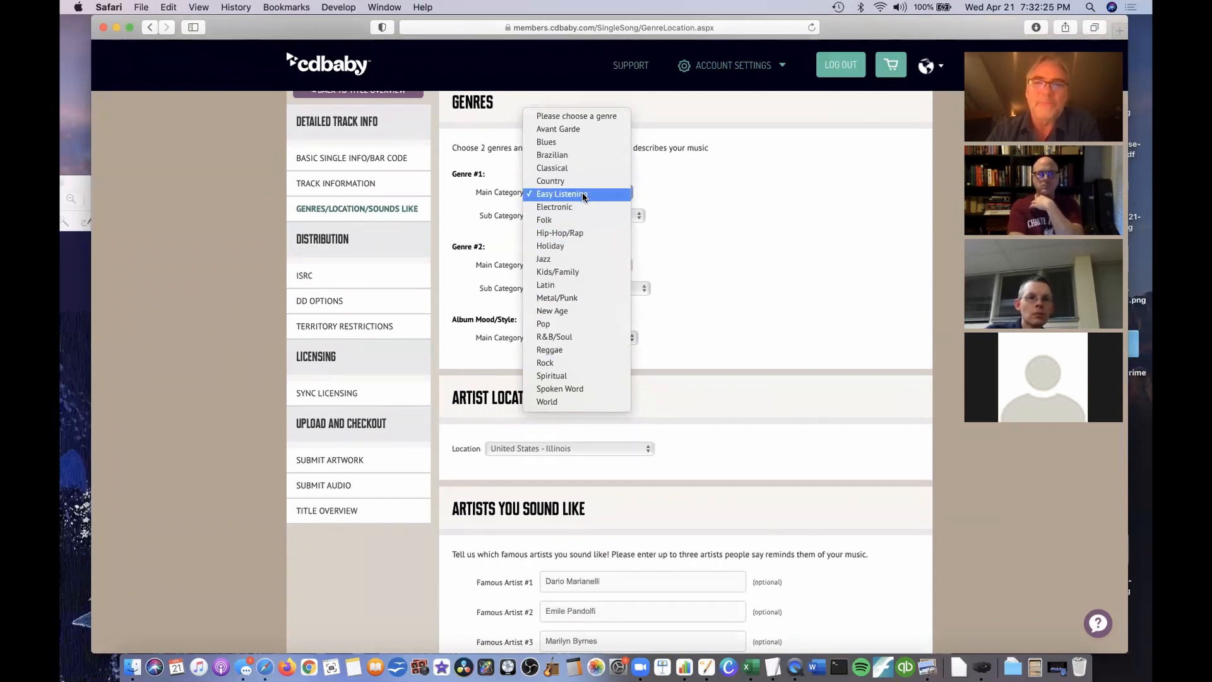
{"action": "left_click", "coordinate": [679, 195]}
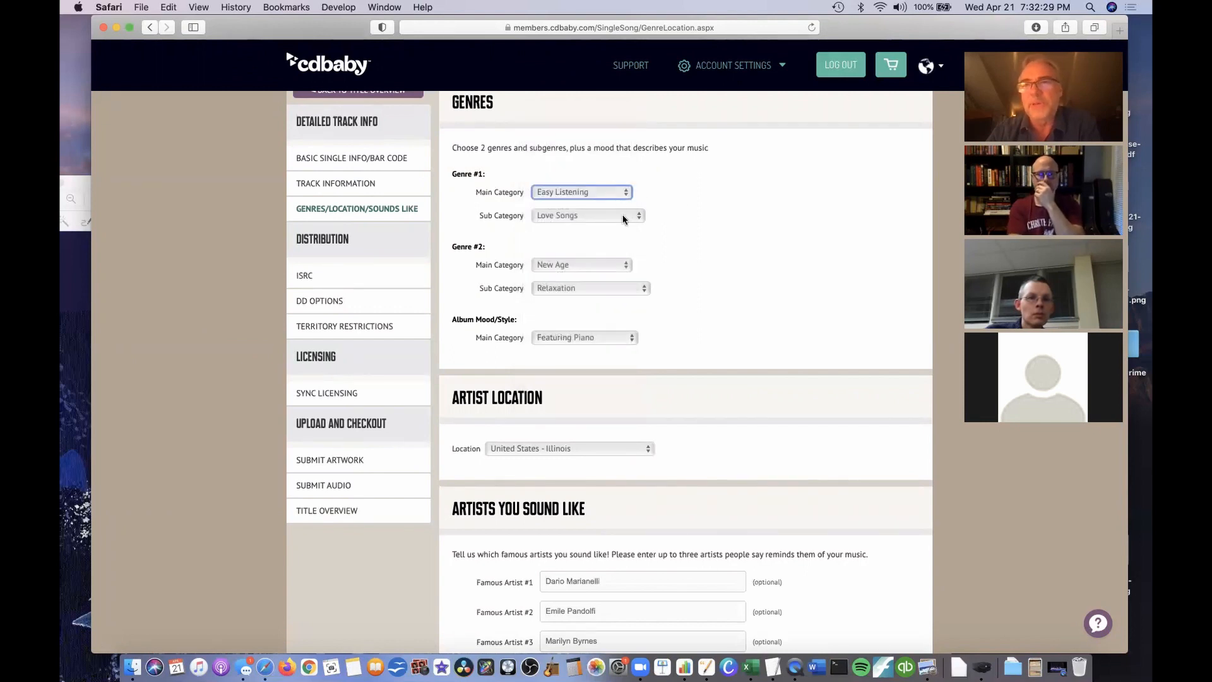
Check the main category choices for Genre #2 and choose Relaxation as its New Age subcategory.
{"action": "scroll", "coordinate": [622, 203], "scroll_direction": "down", "scroll_amount": 3}
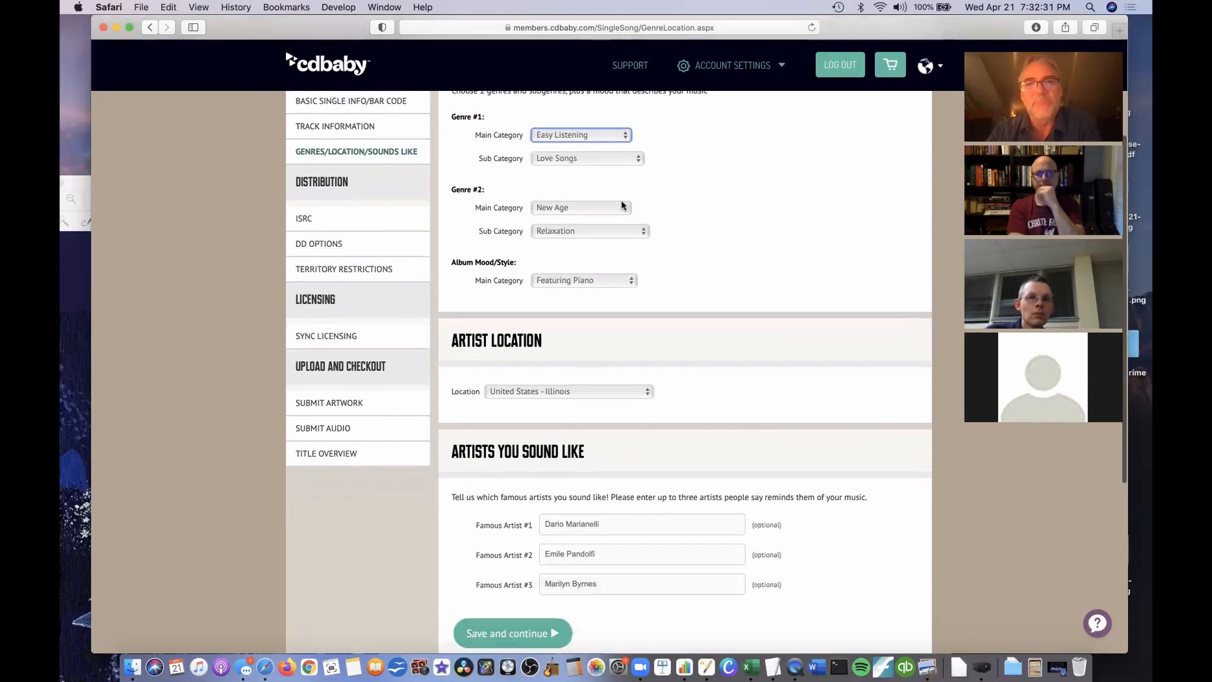
{"action": "left_click", "coordinate": [619, 196]}
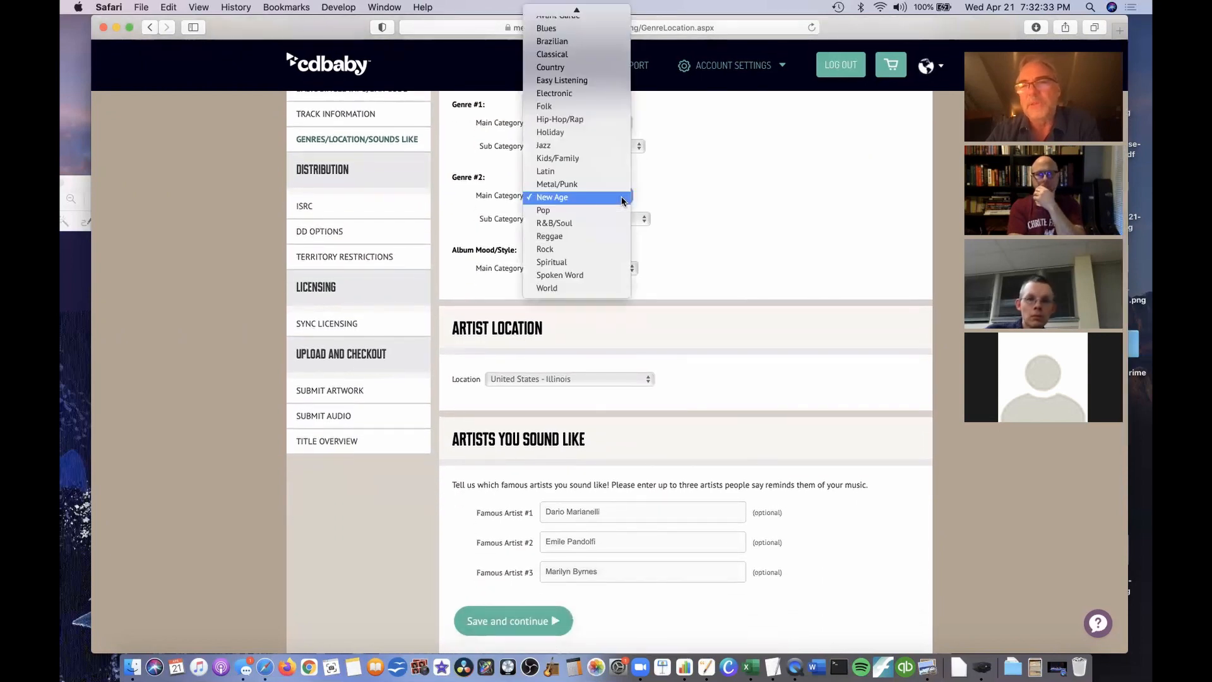
{"action": "left_click", "coordinate": [660, 193]}
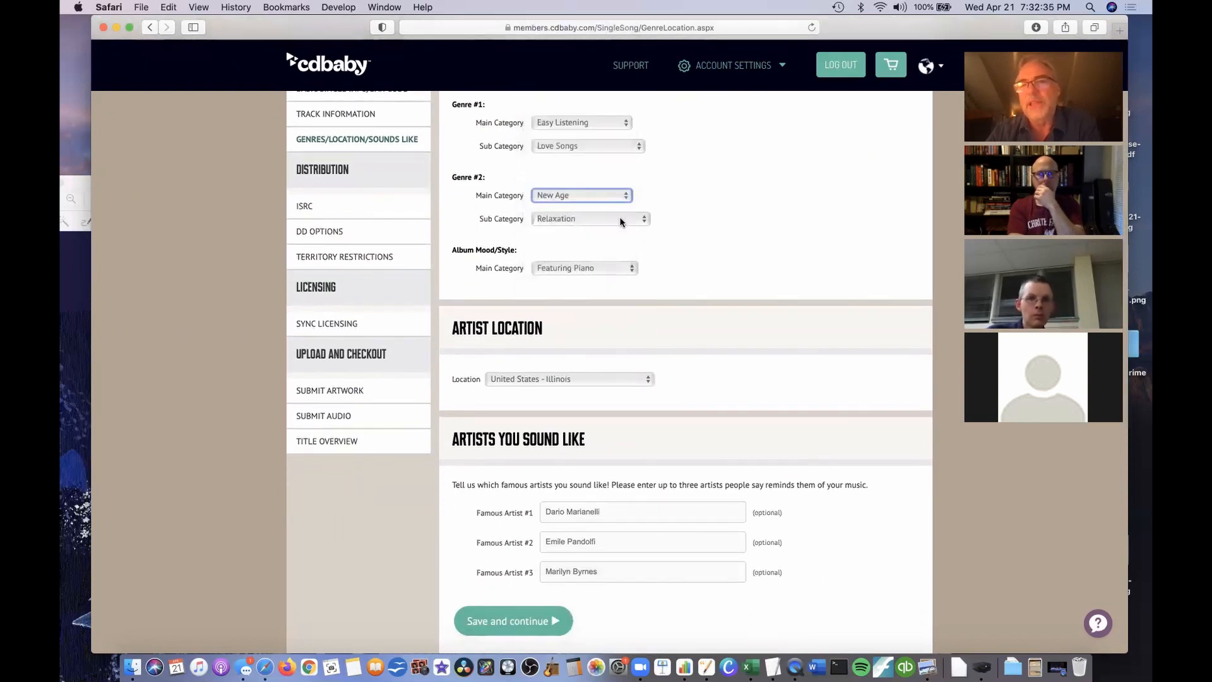
{"action": "left_click", "coordinate": [619, 218]}
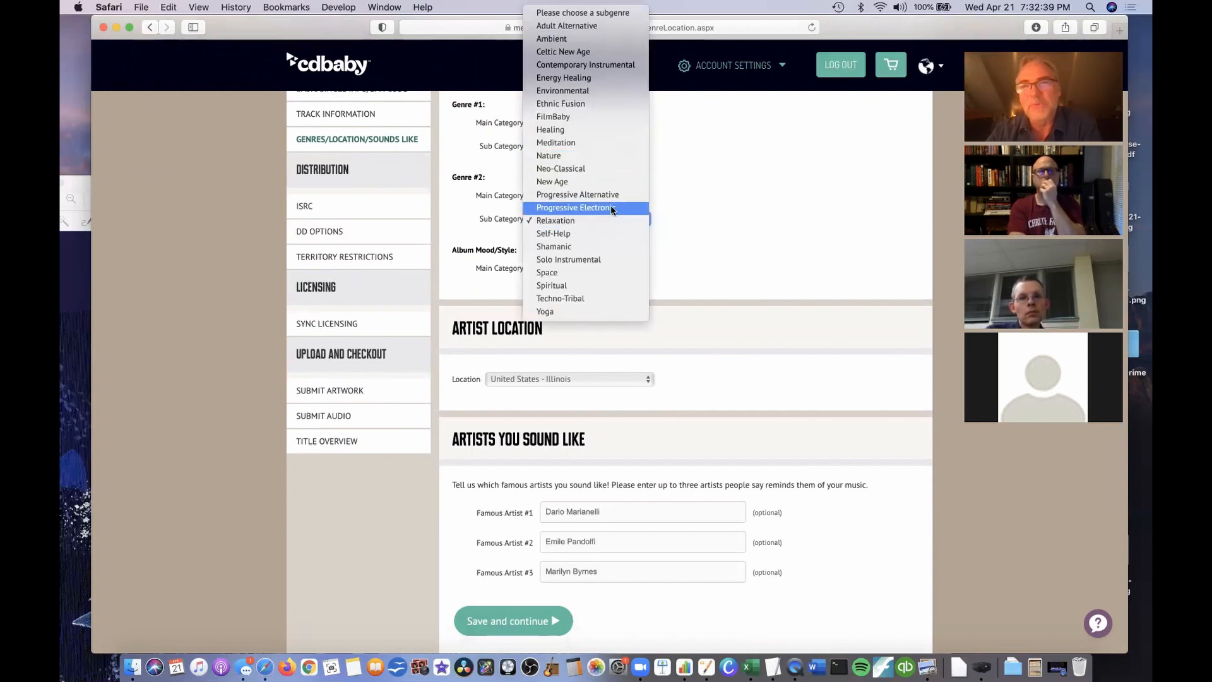
{"action": "left_click", "coordinate": [610, 221]}
{"action": "left_click", "coordinate": [710, 195]}
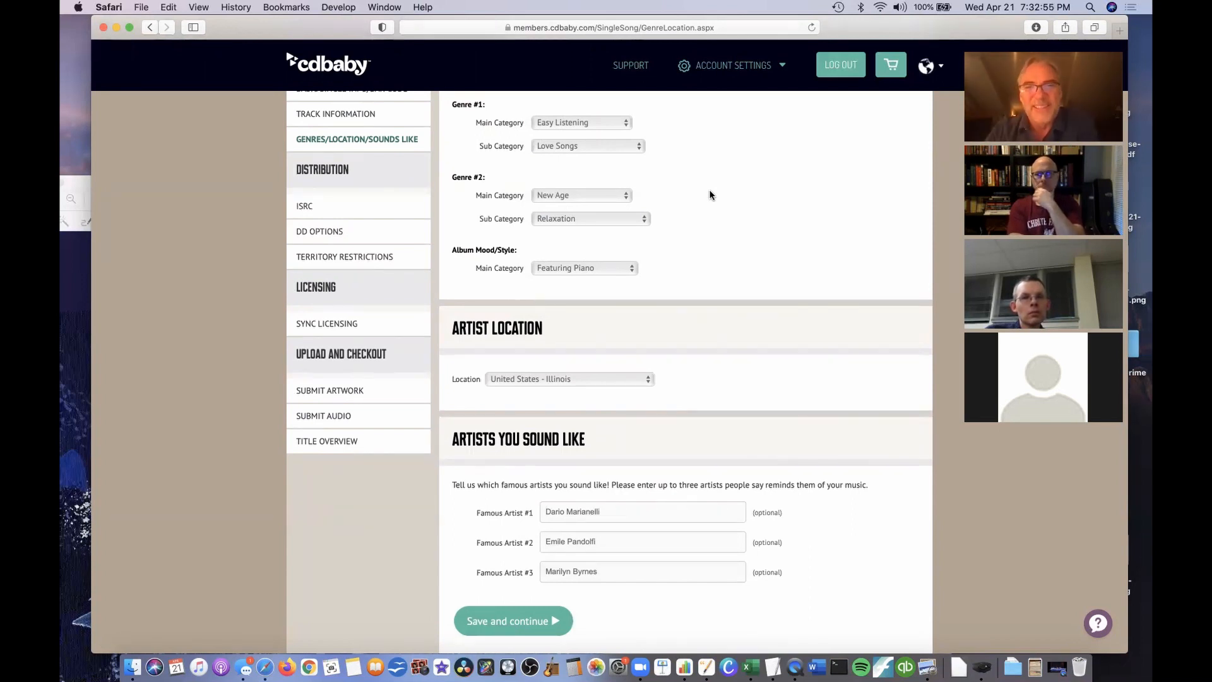
Look through the album mood and style choices and select Featuring Piano as the main category.
{"action": "scroll", "coordinate": [710, 195], "scroll_direction": "down", "scroll_amount": 1}
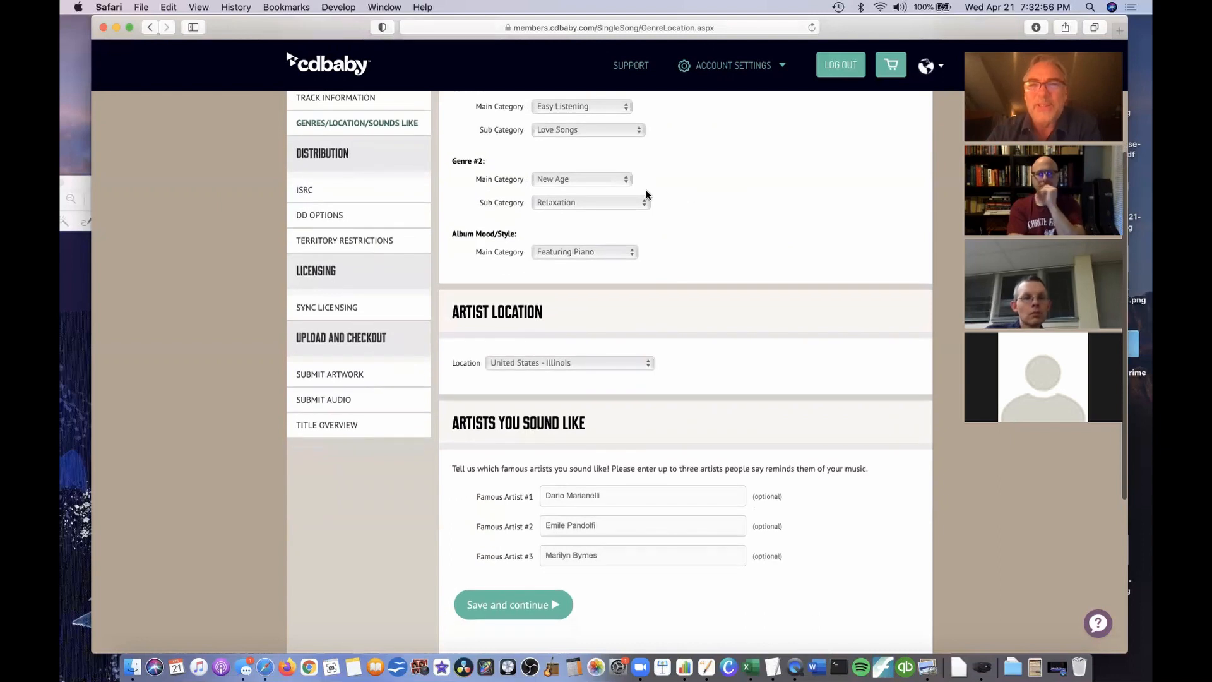
{"action": "left_click", "coordinate": [628, 249]}
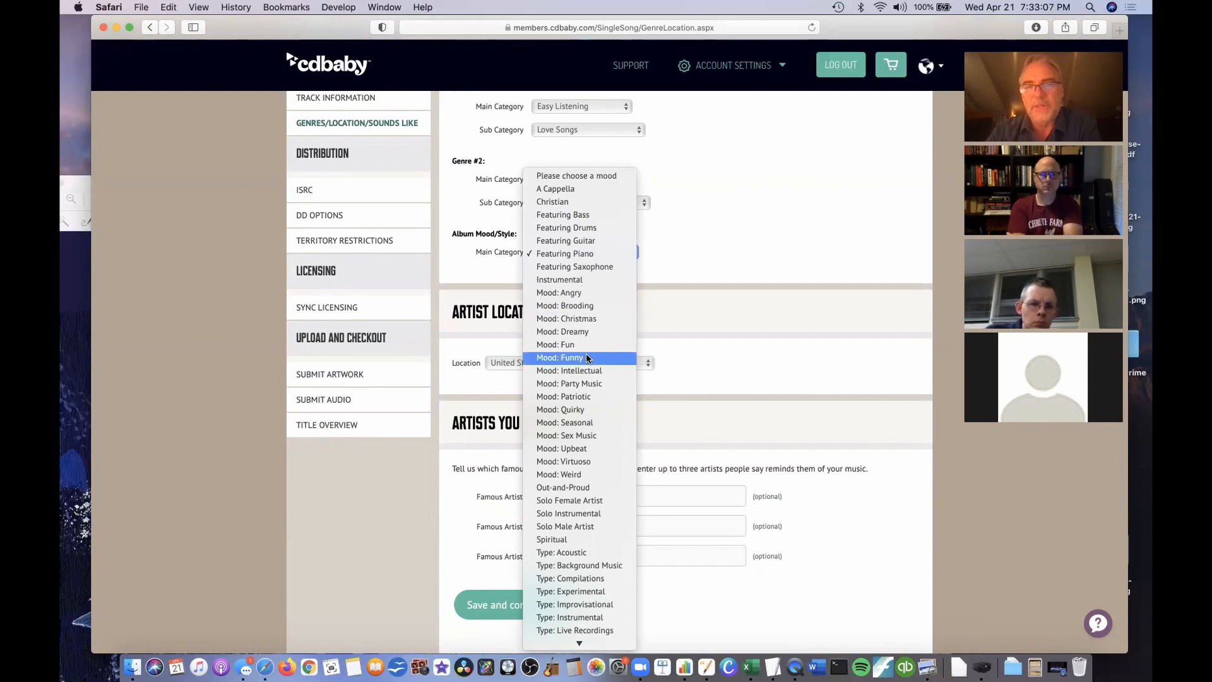
{"action": "scroll", "coordinate": [585, 353], "scroll_direction": "down", "scroll_amount": 2}
{"action": "scroll", "coordinate": [586, 358], "scroll_direction": "down", "scroll_amount": 2}
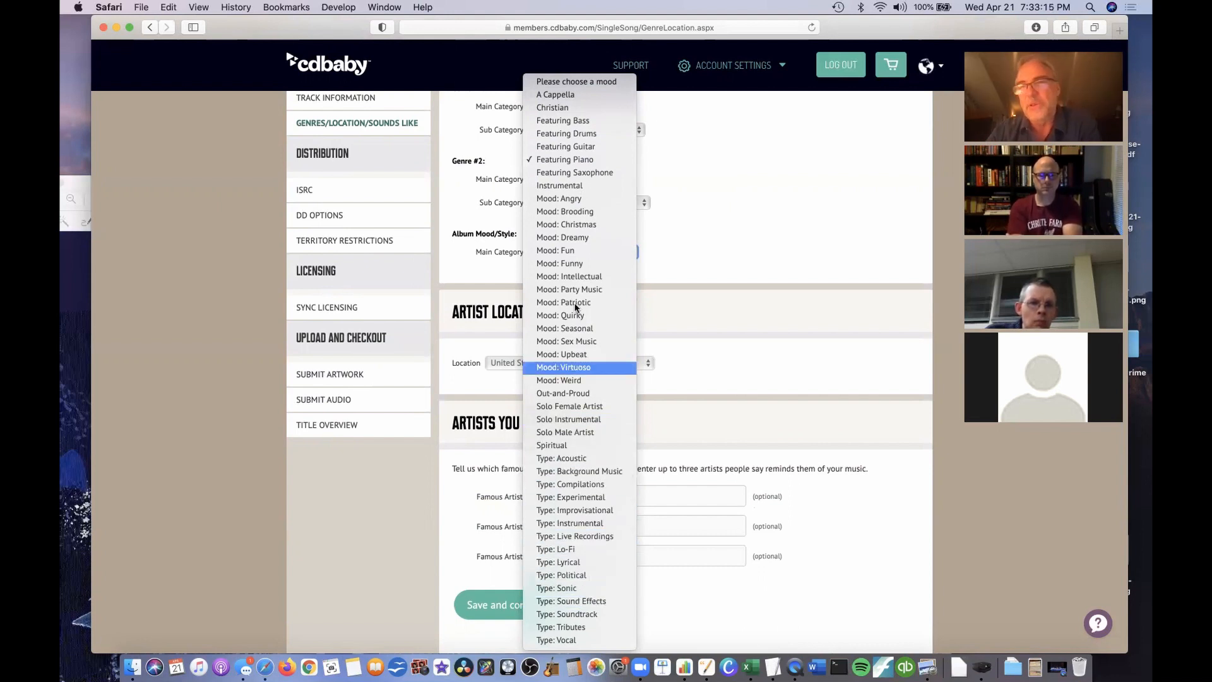
{"action": "left_click", "coordinate": [575, 163]}
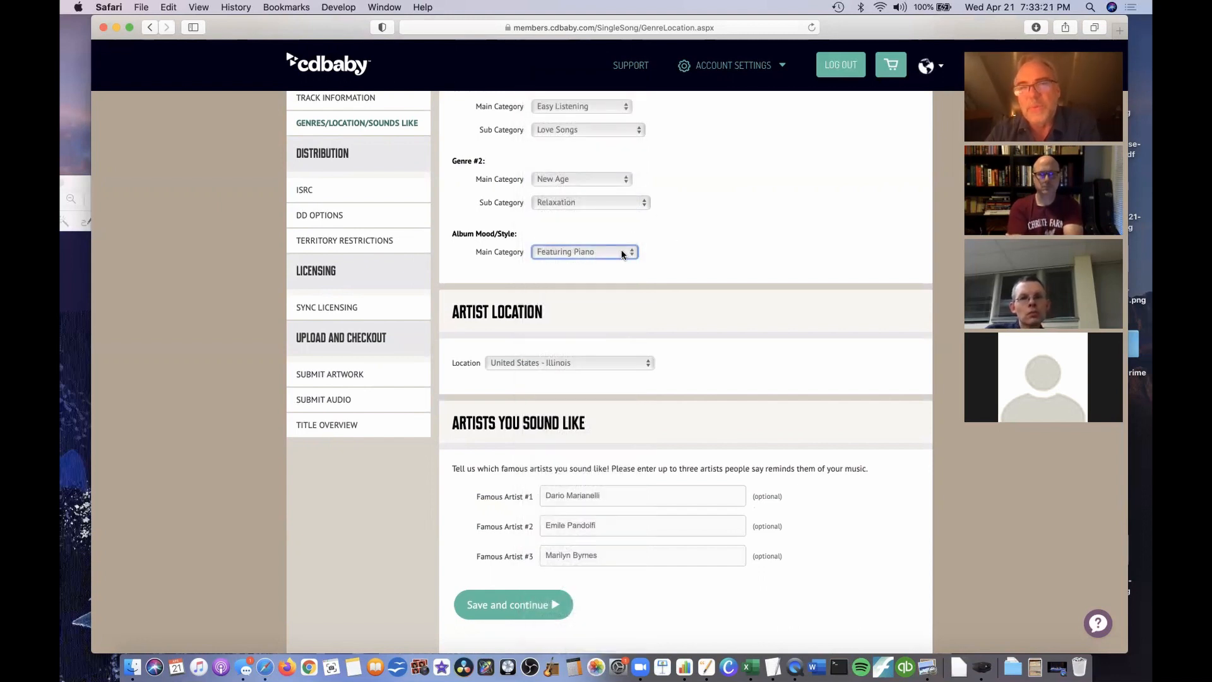
Check the artist location choices and the similar-artist entries, and save the genre and location details to continue to the ISRC page.
{"action": "scroll", "coordinate": [622, 255], "scroll_direction": "down", "scroll_amount": 2}
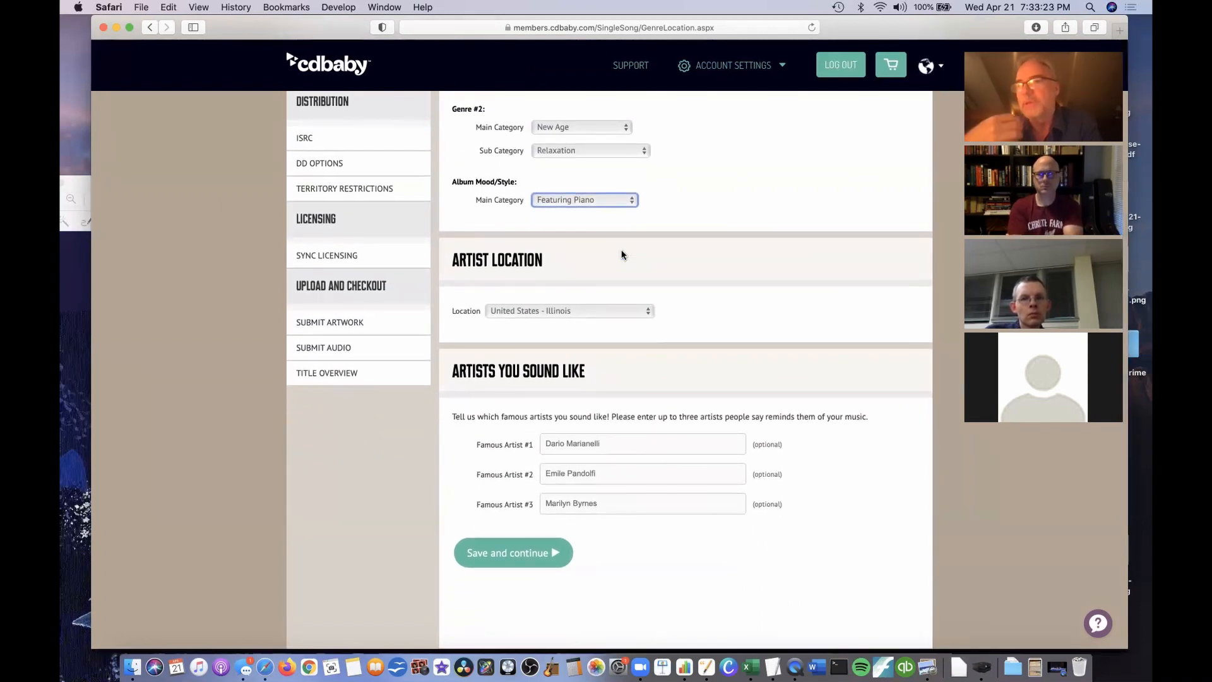
{"action": "scroll", "coordinate": [622, 254], "scroll_direction": "down", "scroll_amount": 1}
{"action": "scroll", "coordinate": [621, 254], "scroll_direction": "down", "scroll_amount": 2}
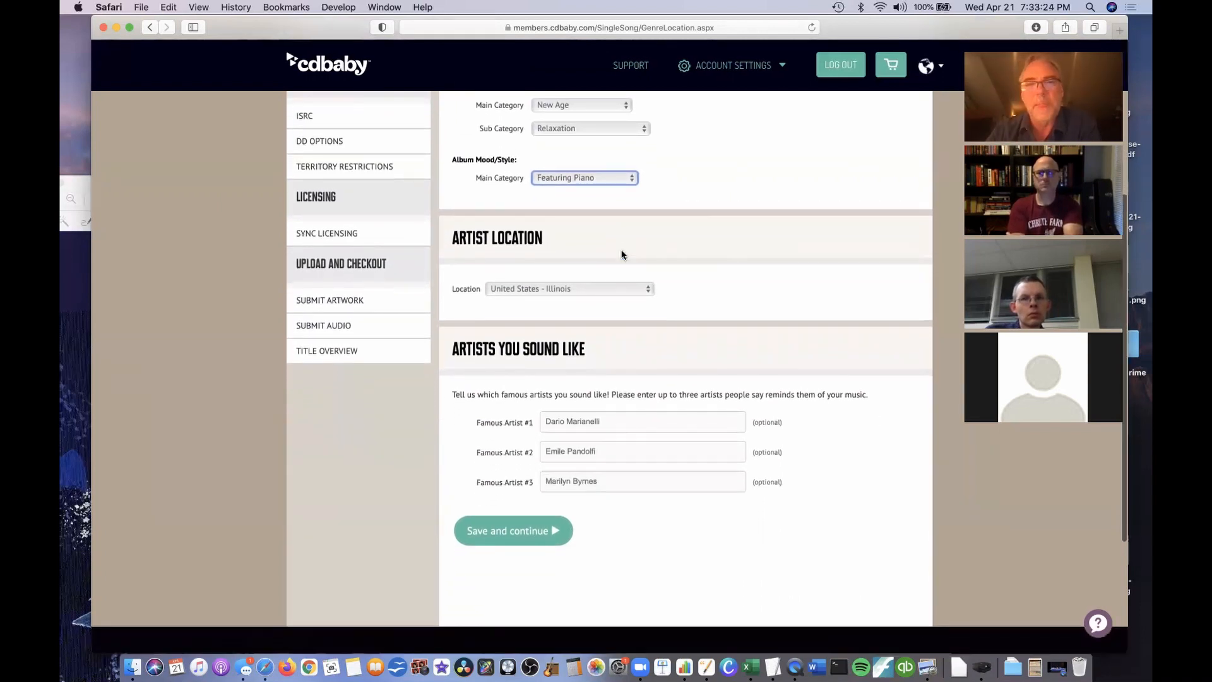
{"action": "scroll", "coordinate": [622, 254], "scroll_direction": "down", "scroll_amount": 2}
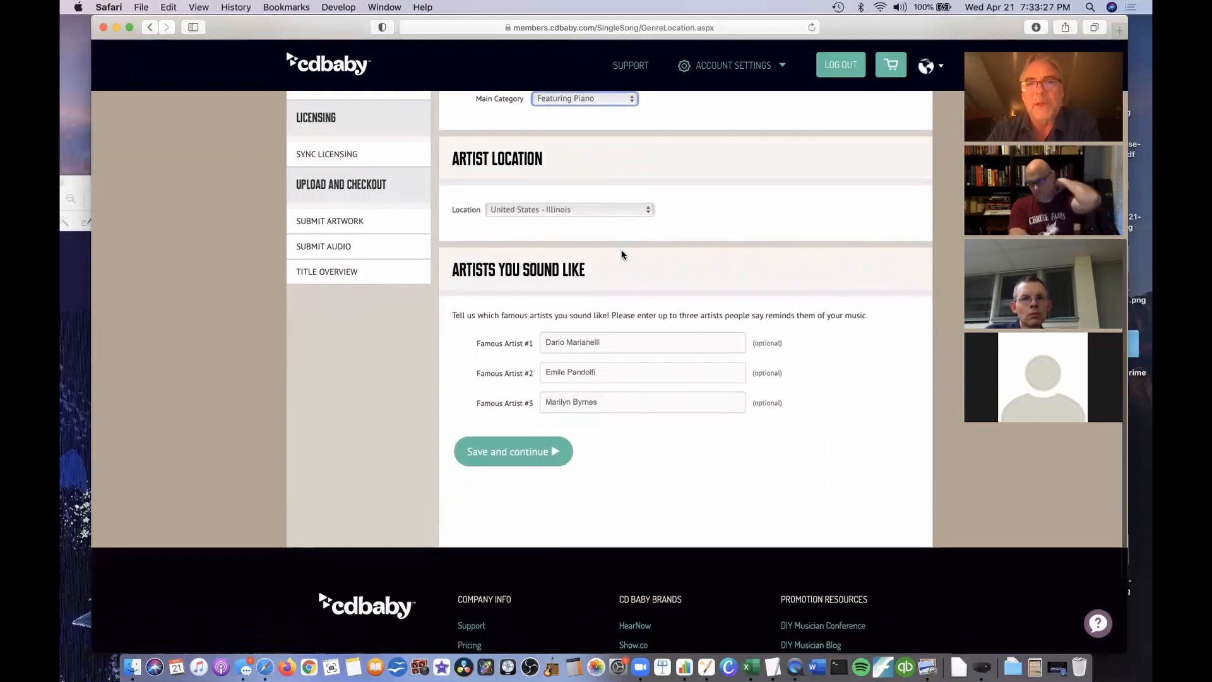
{"action": "left_click", "coordinate": [626, 211]}
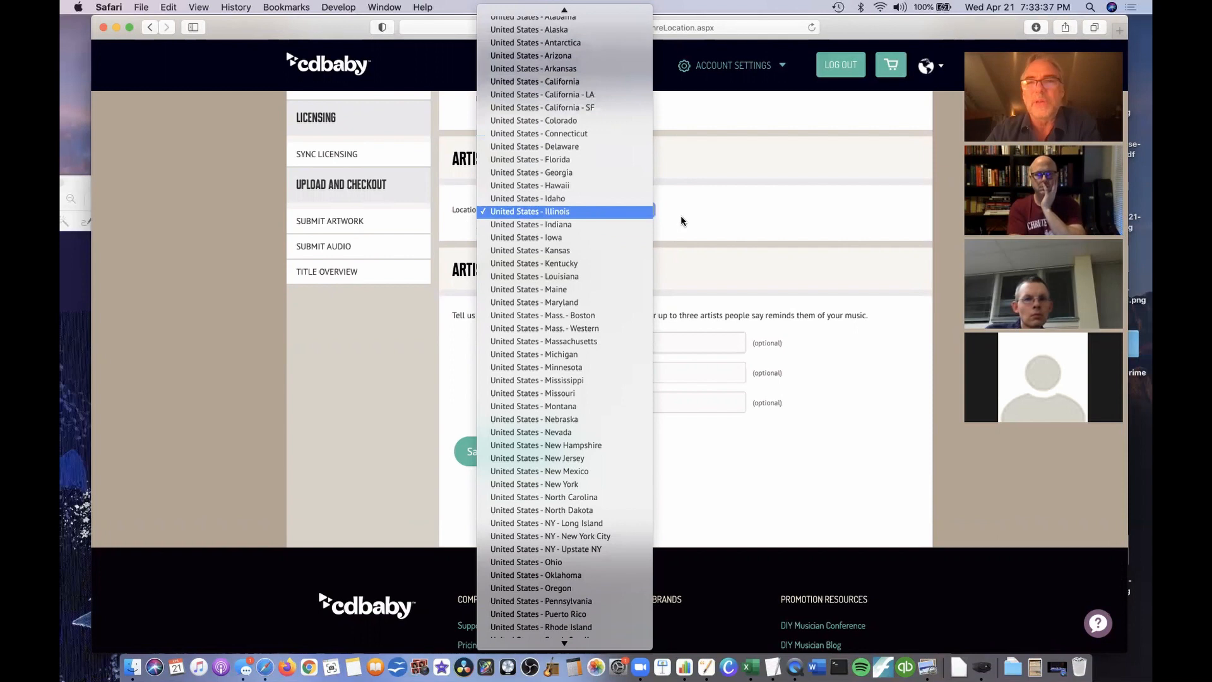
{"action": "left_click", "coordinate": [700, 220]}
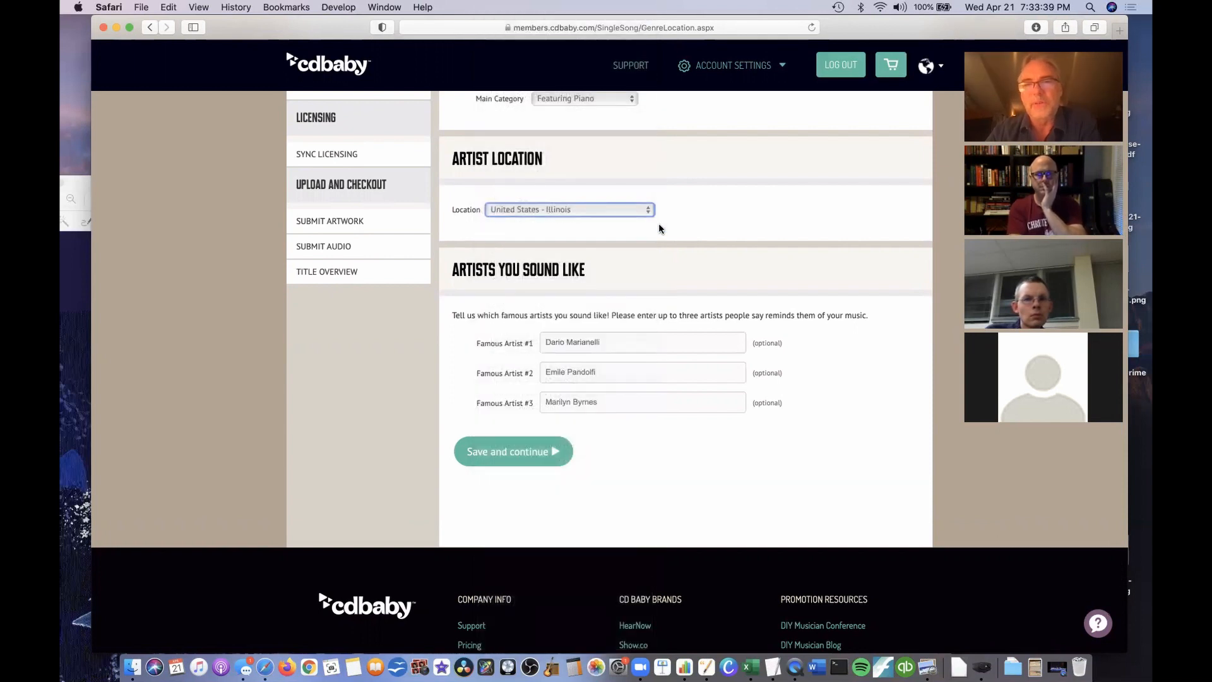
{"action": "scroll", "coordinate": [659, 228], "scroll_direction": "down", "scroll_amount": 4}
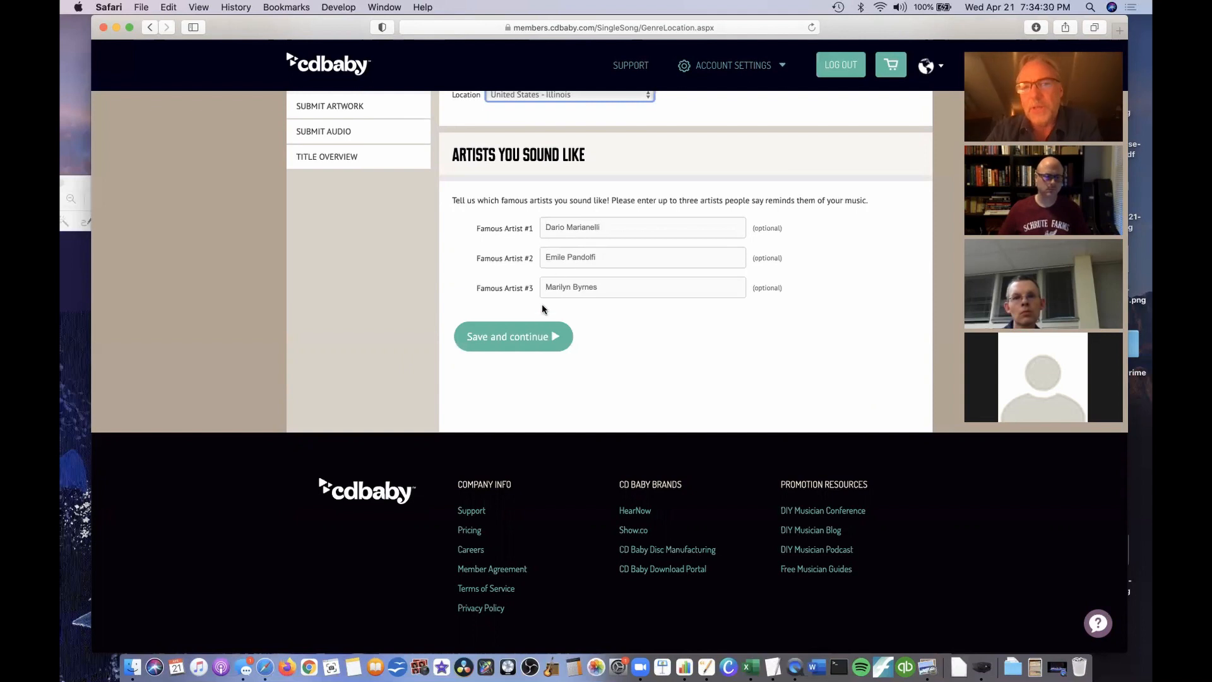
{"action": "left_click", "coordinate": [538, 335]}
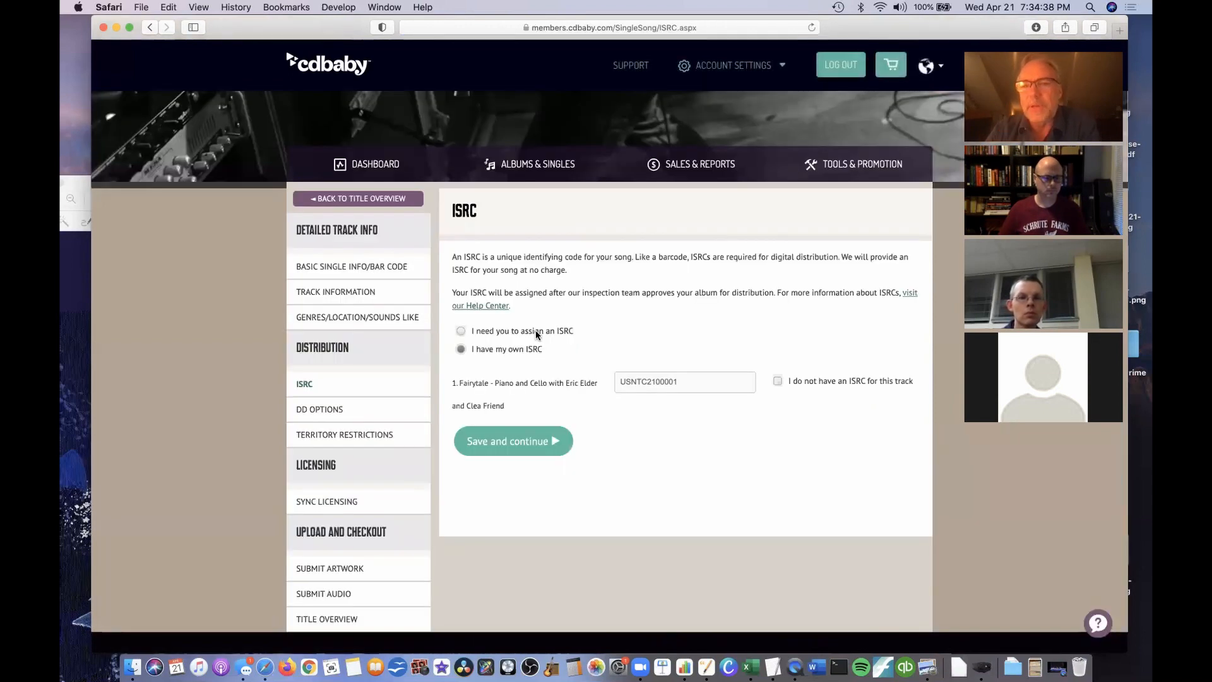
Review the ISRC assignment options and save the track with its own ISRC to continue to the digital distribution options.
{"action": "scroll", "coordinate": [535, 329], "scroll_direction": "down", "scroll_amount": 2}
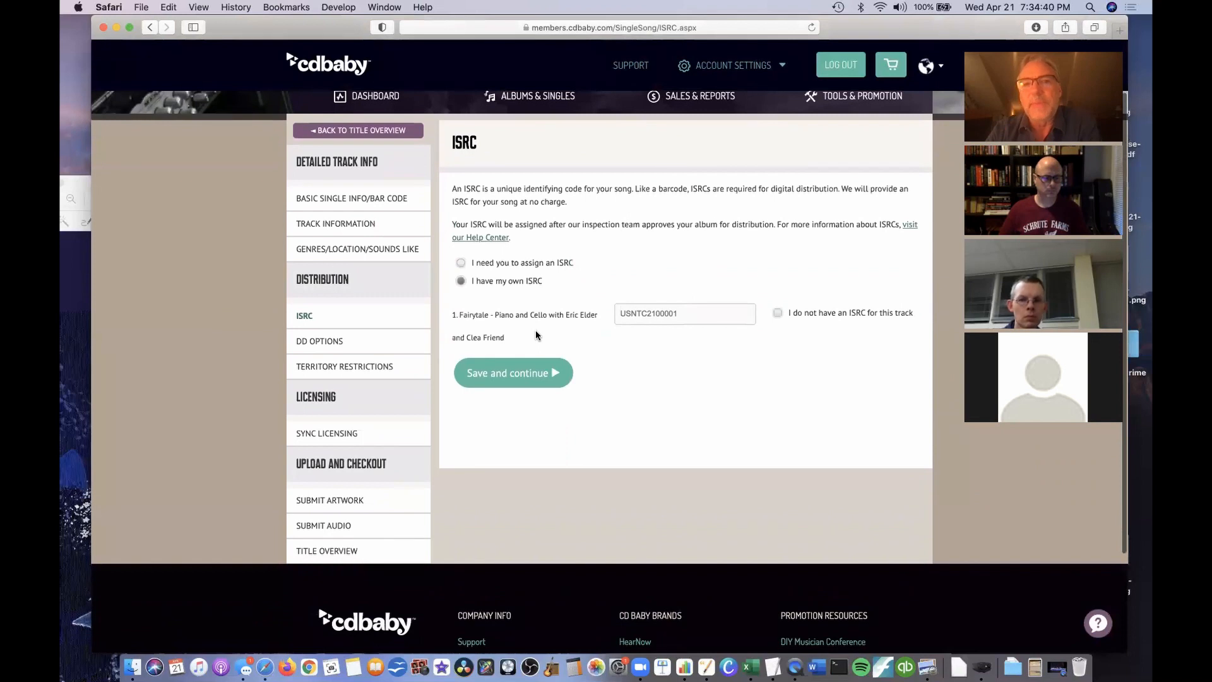
{"action": "scroll", "coordinate": [536, 331], "scroll_direction": "down", "scroll_amount": 1}
{"action": "scroll", "coordinate": [536, 331], "scroll_direction": "up", "scroll_amount": 1}
{"action": "scroll", "coordinate": [535, 331], "scroll_direction": "up", "scroll_amount": 1}
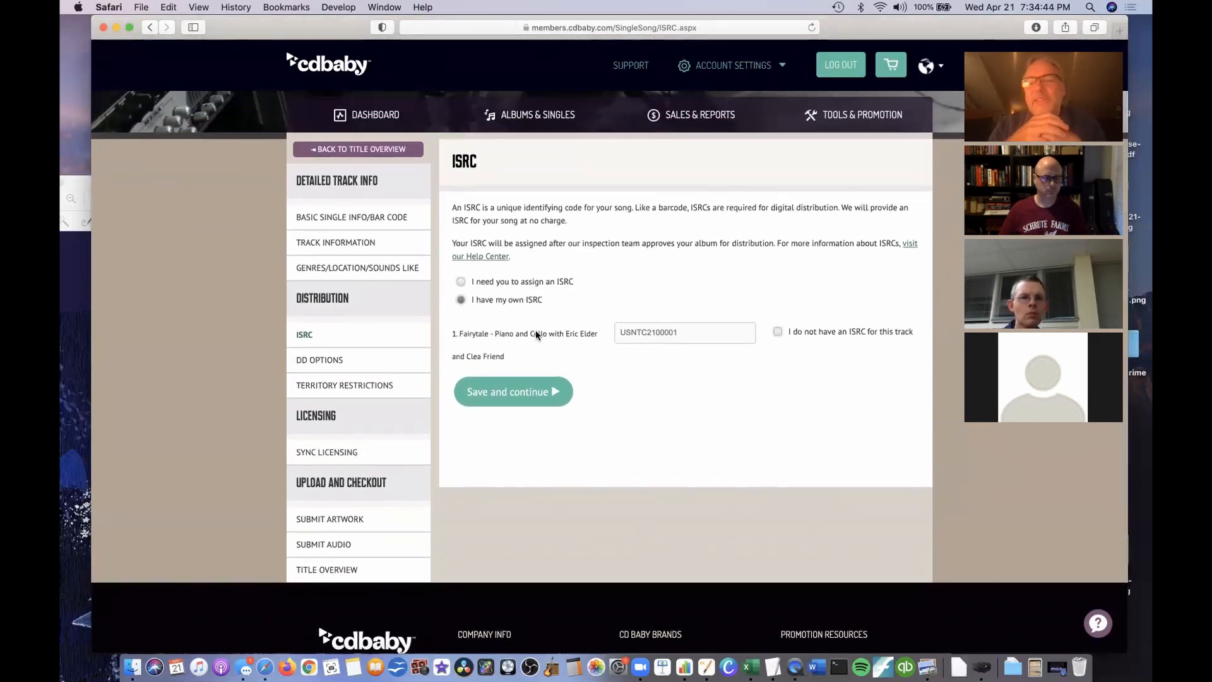
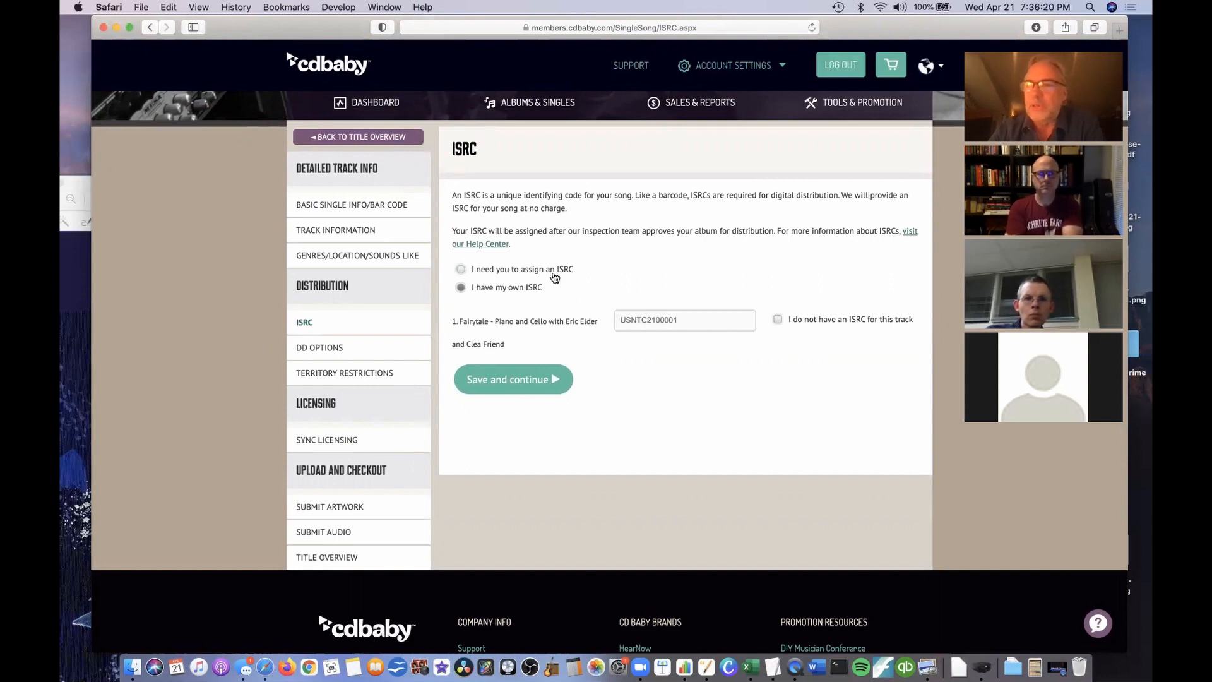
{"action": "scroll", "coordinate": [572, 315], "scroll_direction": "down", "scroll_amount": 1}
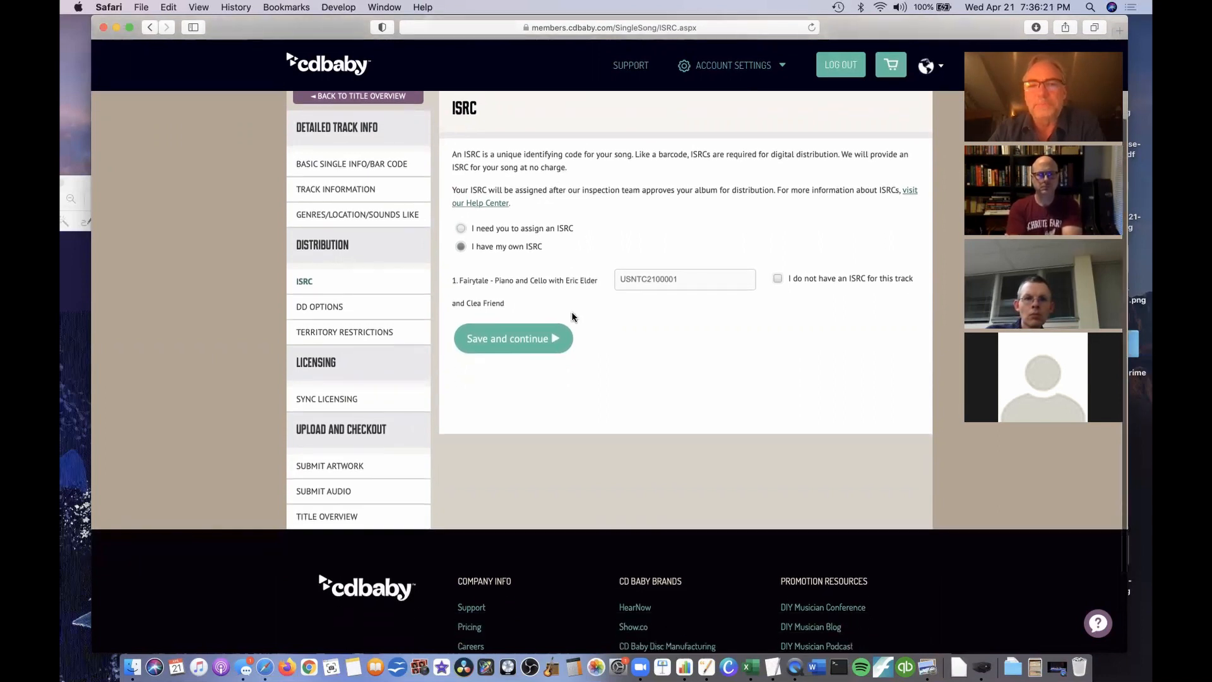
{"action": "left_click", "coordinate": [535, 341]}
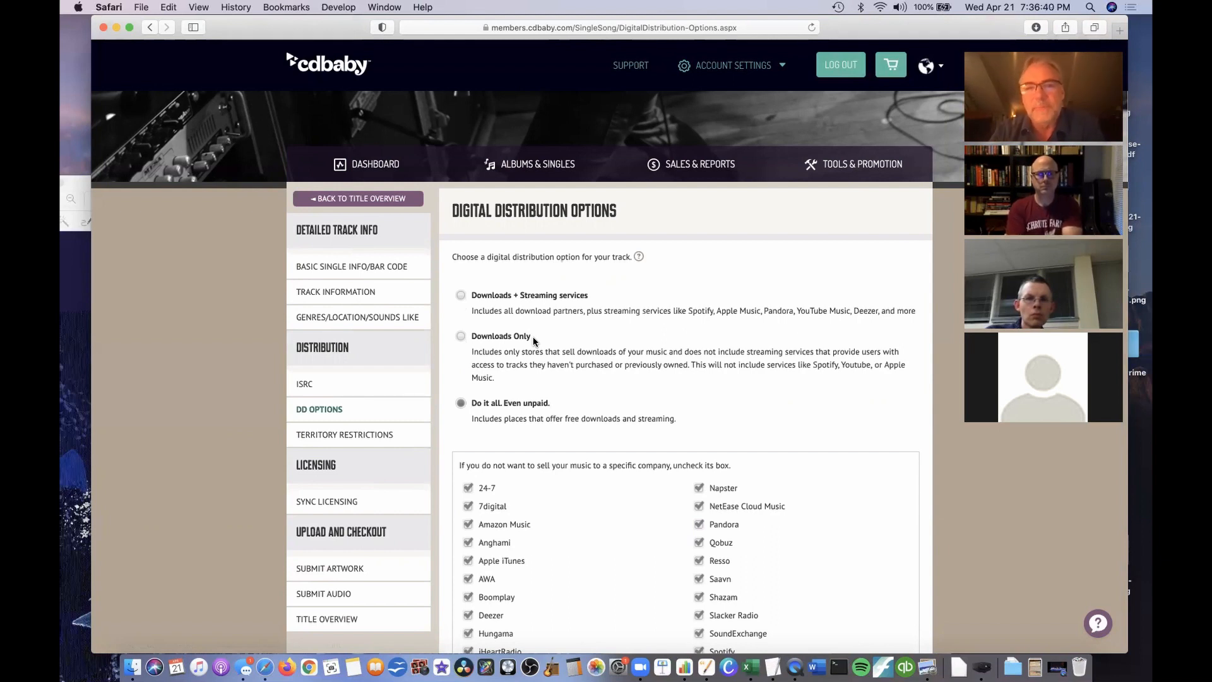
Compare the three digital distribution options: Downloads + Streaming services, Downloads Only, and Do it all. Even unpaid.
{"action": "scroll", "coordinate": [533, 336], "scroll_direction": "down", "scroll_amount": 3}
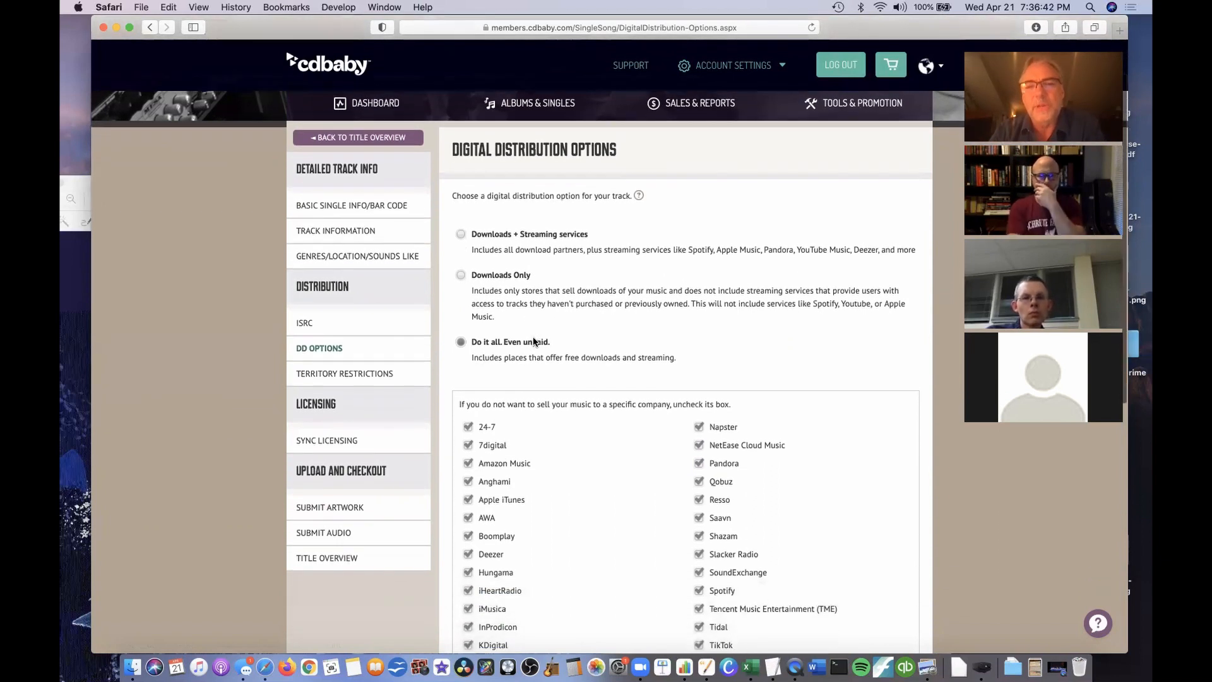
{"action": "scroll", "coordinate": [533, 341], "scroll_direction": "down", "scroll_amount": 2}
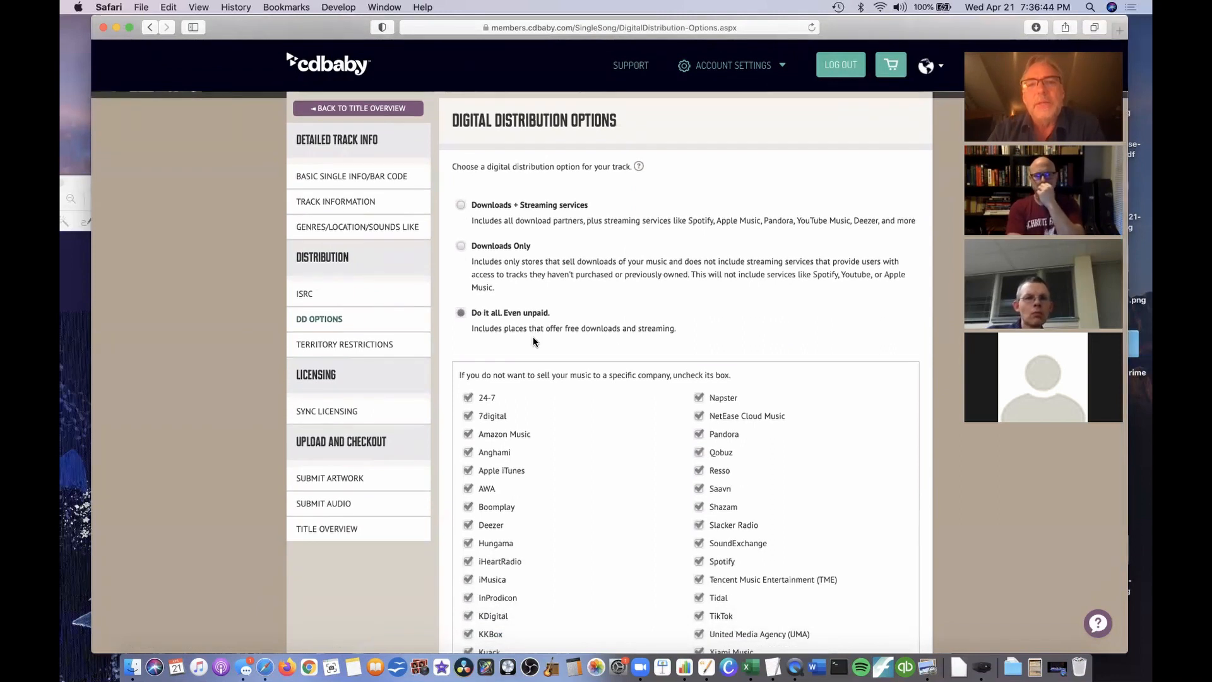
{"action": "scroll", "coordinate": [533, 342], "scroll_direction": "up", "scroll_amount": 2}
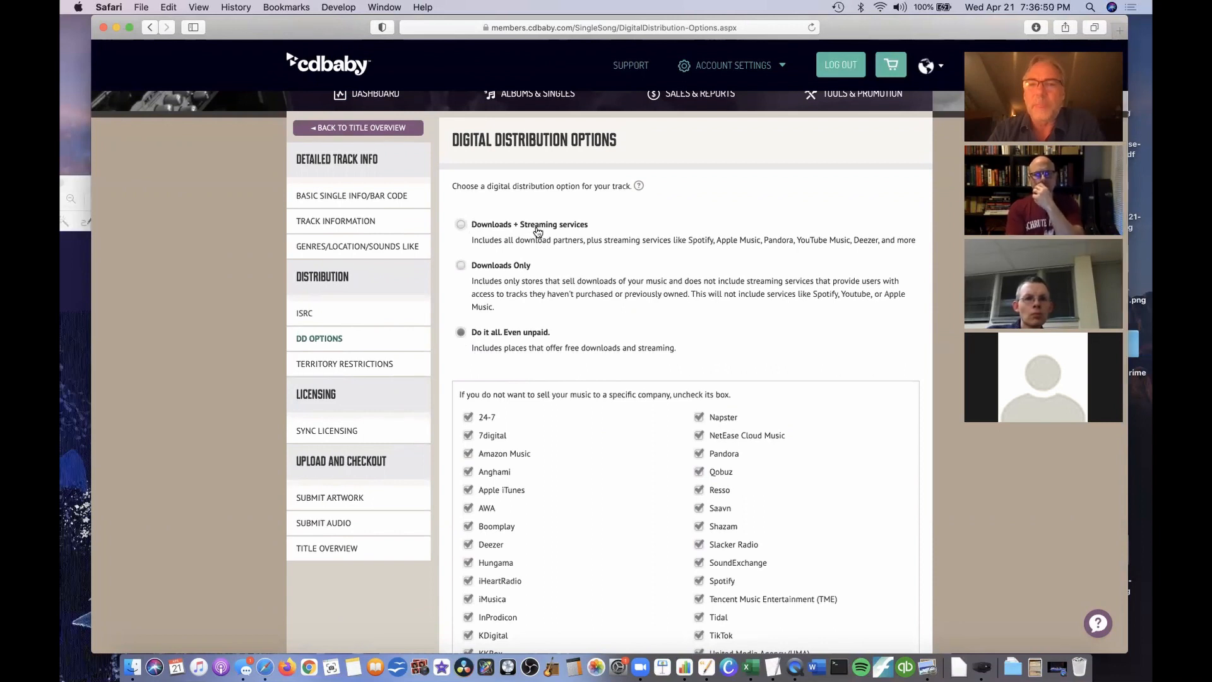
{"action": "scroll", "coordinate": [682, 215], "scroll_direction": "down", "scroll_amount": 2}
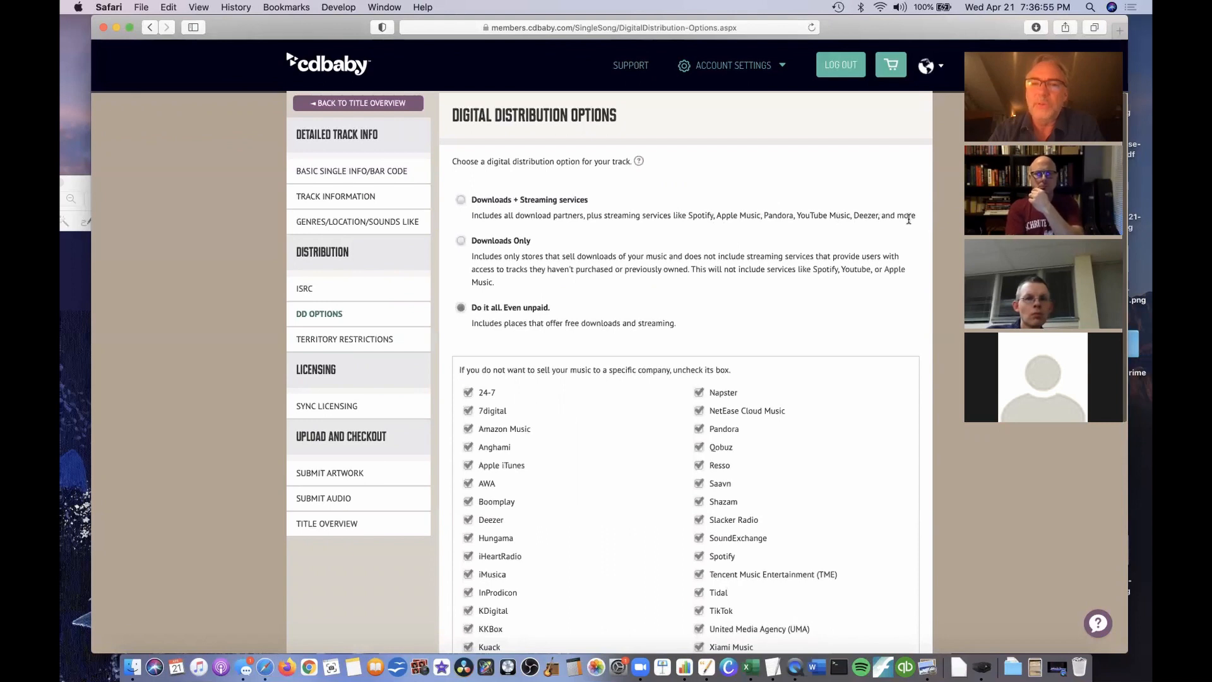
{"action": "scroll", "coordinate": [806, 225], "scroll_direction": "down", "scroll_amount": 2}
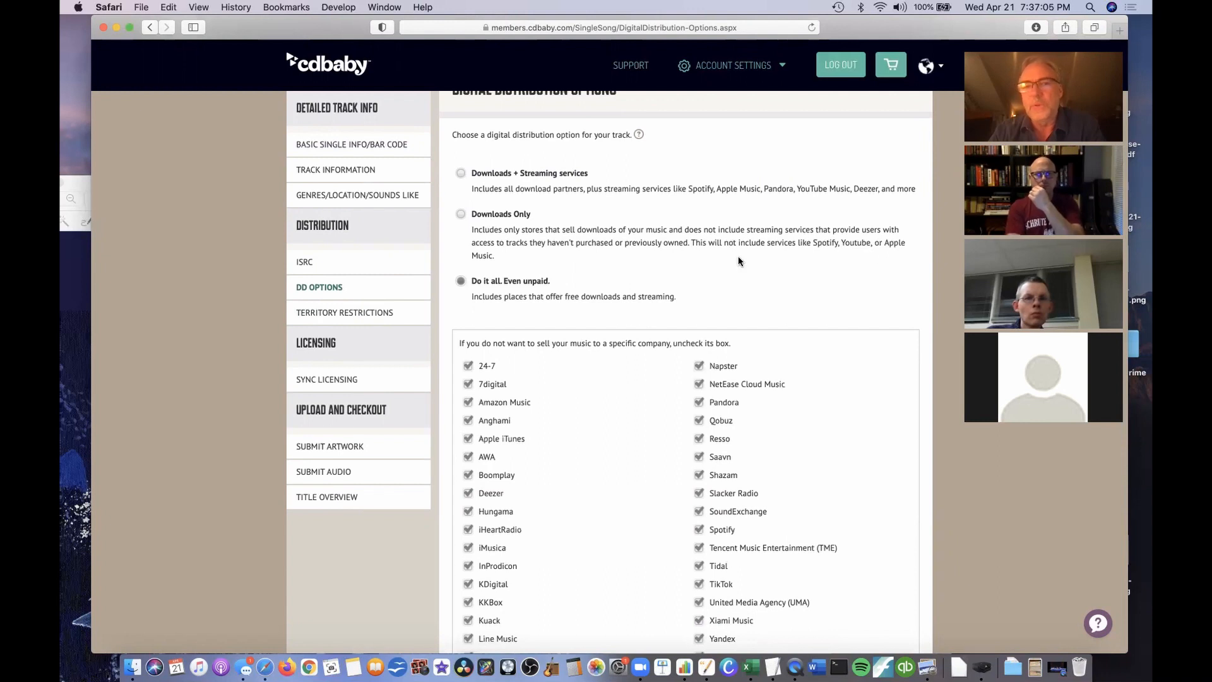
{"action": "scroll", "coordinate": [621, 265], "scroll_direction": "down", "scroll_amount": 2}
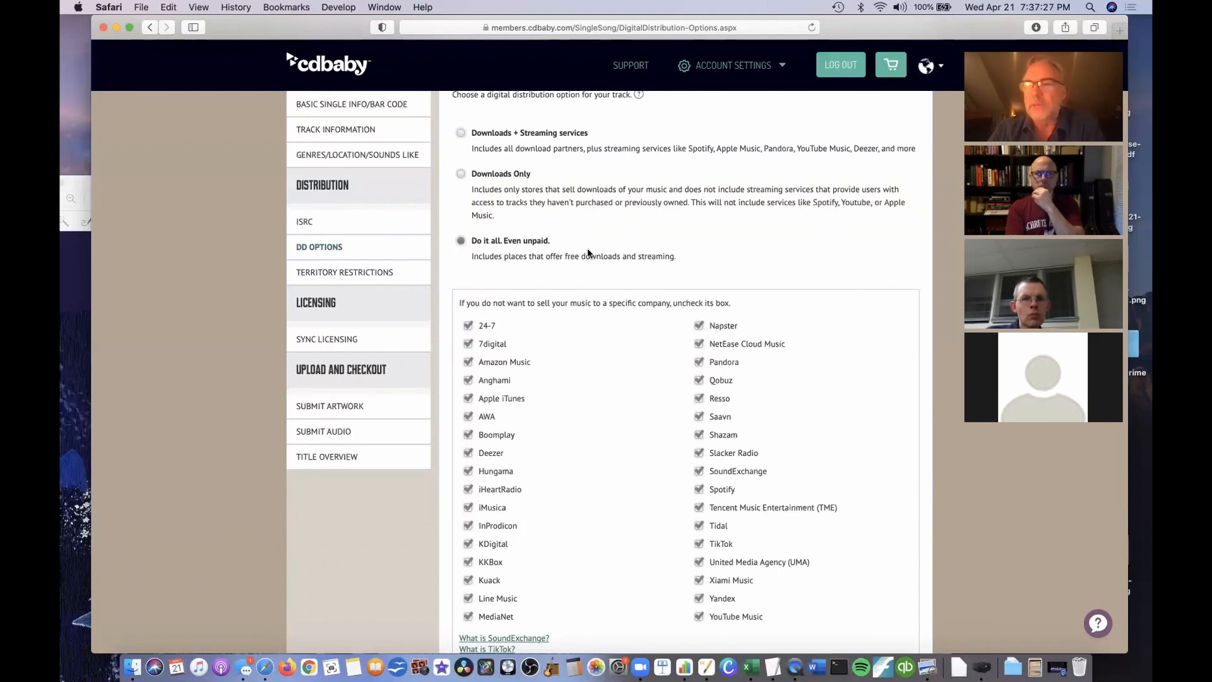
Review the list of partner companies that will sell the music and save the digital distribution options with all of them included.
{"action": "scroll", "coordinate": [626, 253], "scroll_direction": "down", "scroll_amount": 3}
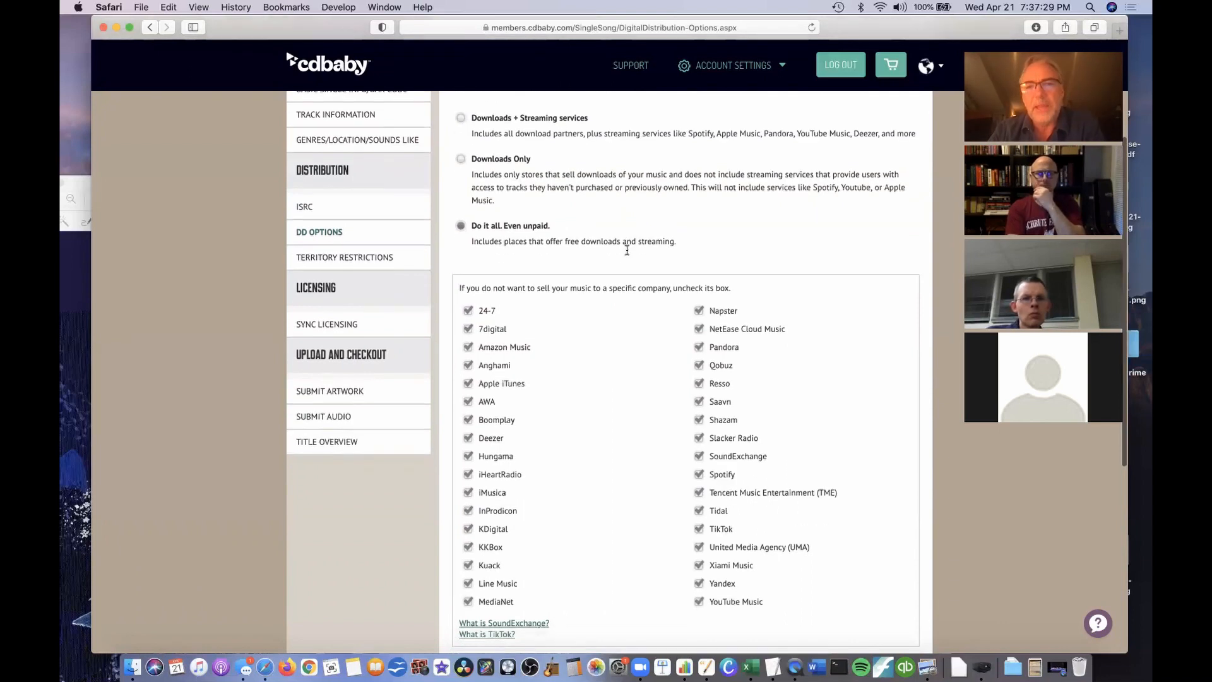
{"action": "scroll", "coordinate": [628, 253], "scroll_direction": "down", "scroll_amount": 2}
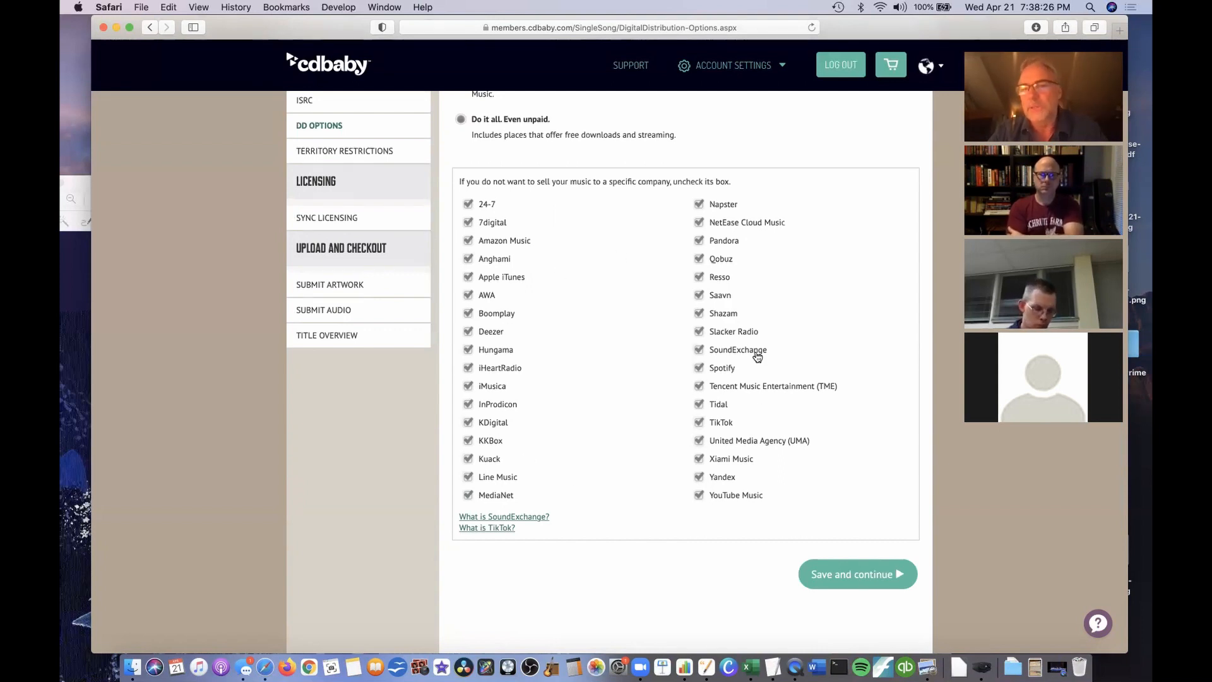
{"action": "scroll", "coordinate": [636, 394], "scroll_direction": "down", "scroll_amount": 2}
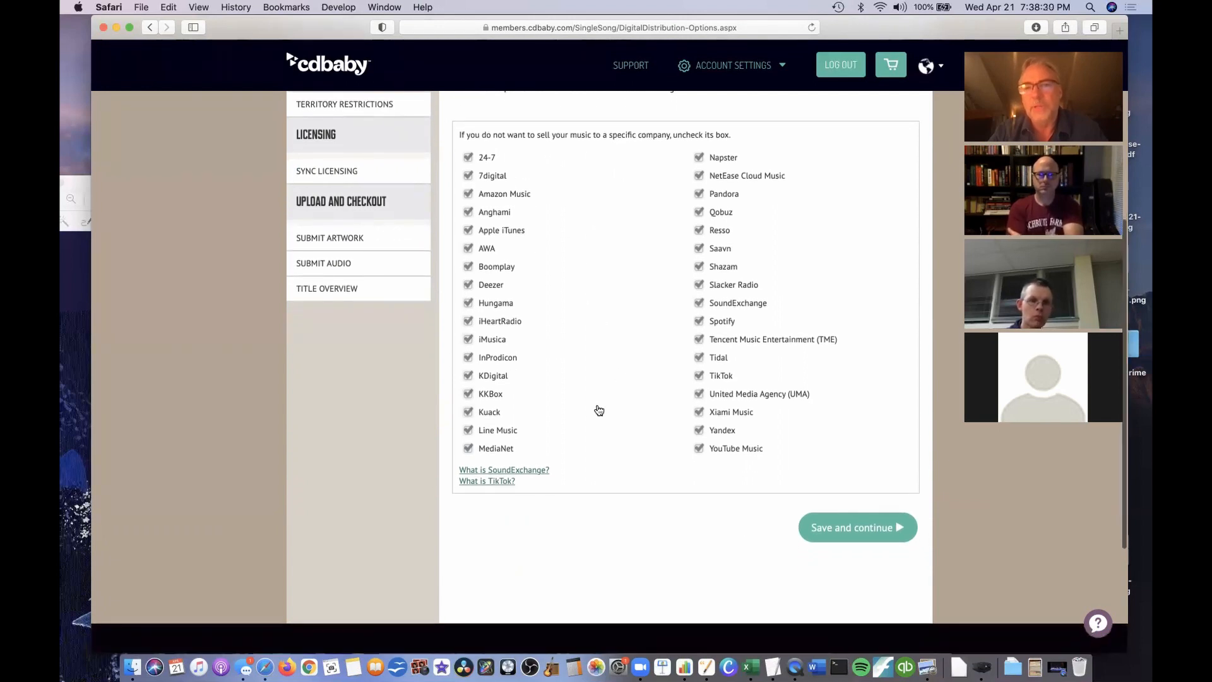
{"action": "scroll", "coordinate": [811, 432], "scroll_direction": "down", "scroll_amount": 1}
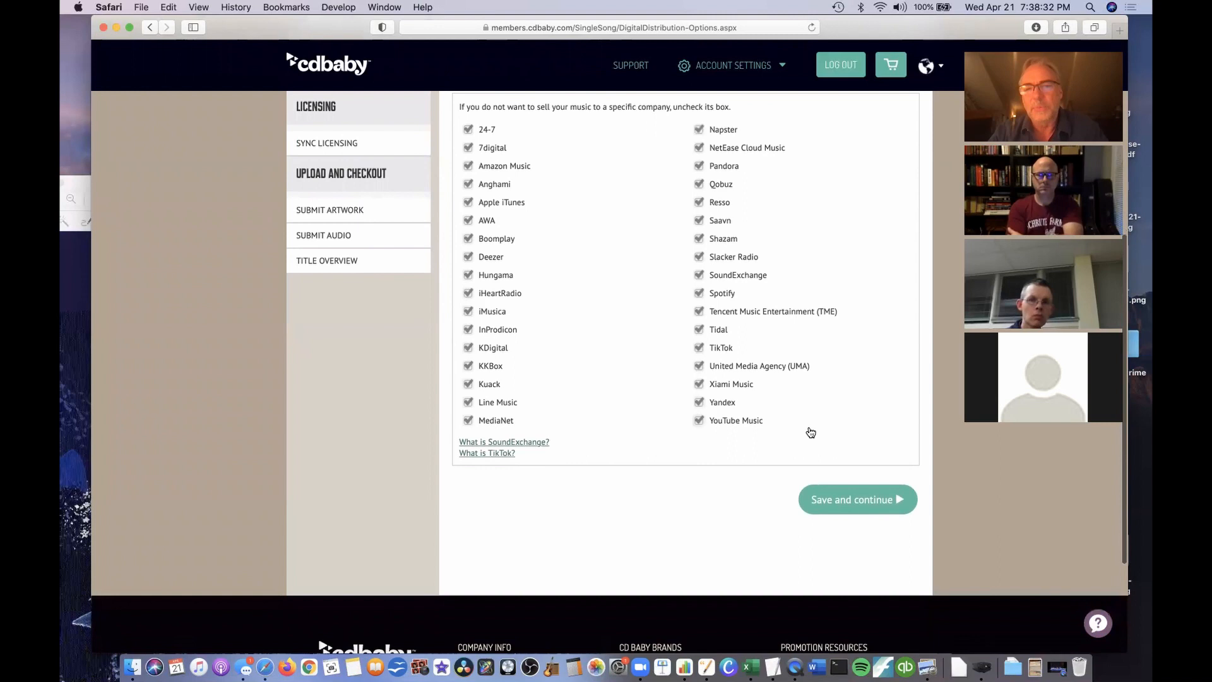
{"action": "left_click", "coordinate": [854, 501]}
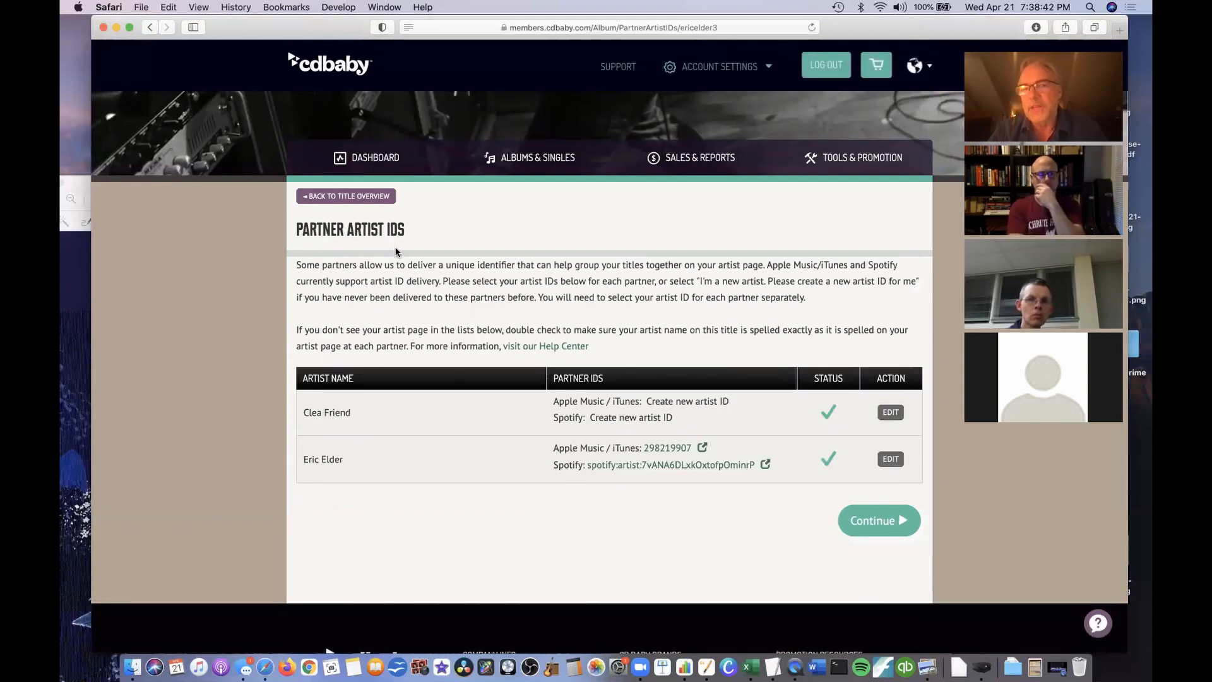
Check the artists' Apple Music/iTunes and Spotify partner IDs, and save the territory restrictions with All territories/countries.
{"action": "scroll", "coordinate": [422, 293], "scroll_direction": "down", "scroll_amount": 2}
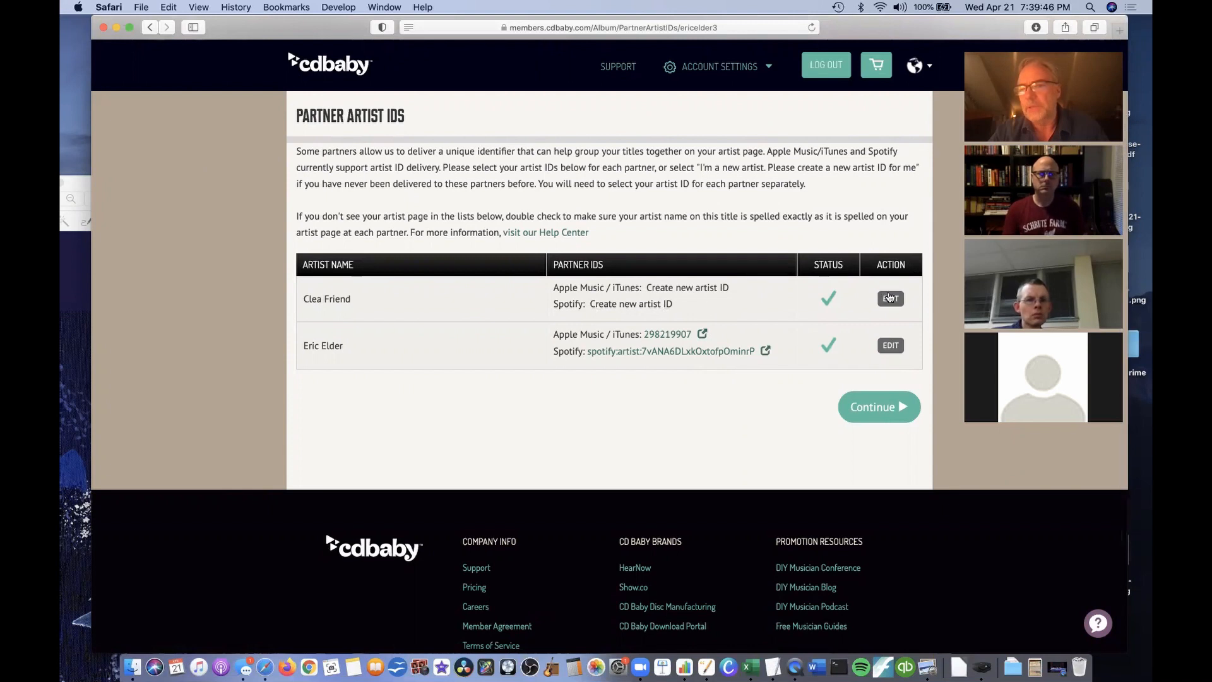
{"action": "left_click", "coordinate": [891, 299]}
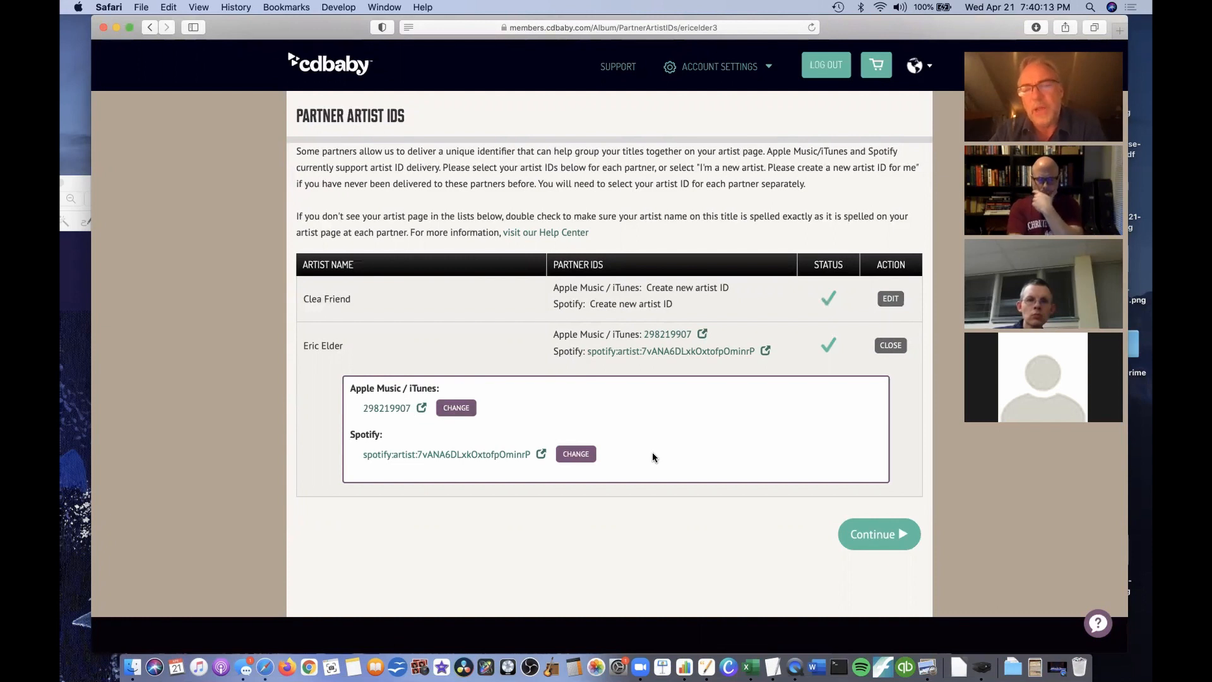
{"action": "left_click", "coordinate": [891, 345]}
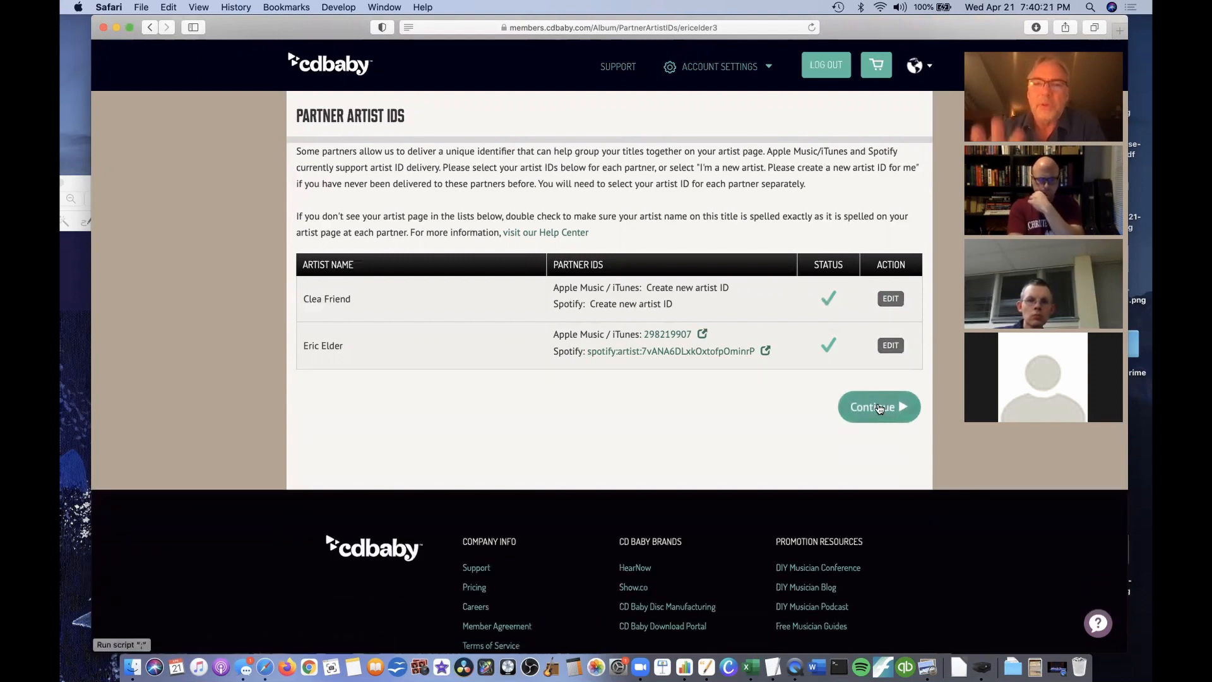
{"action": "left_click", "coordinate": [878, 405]}
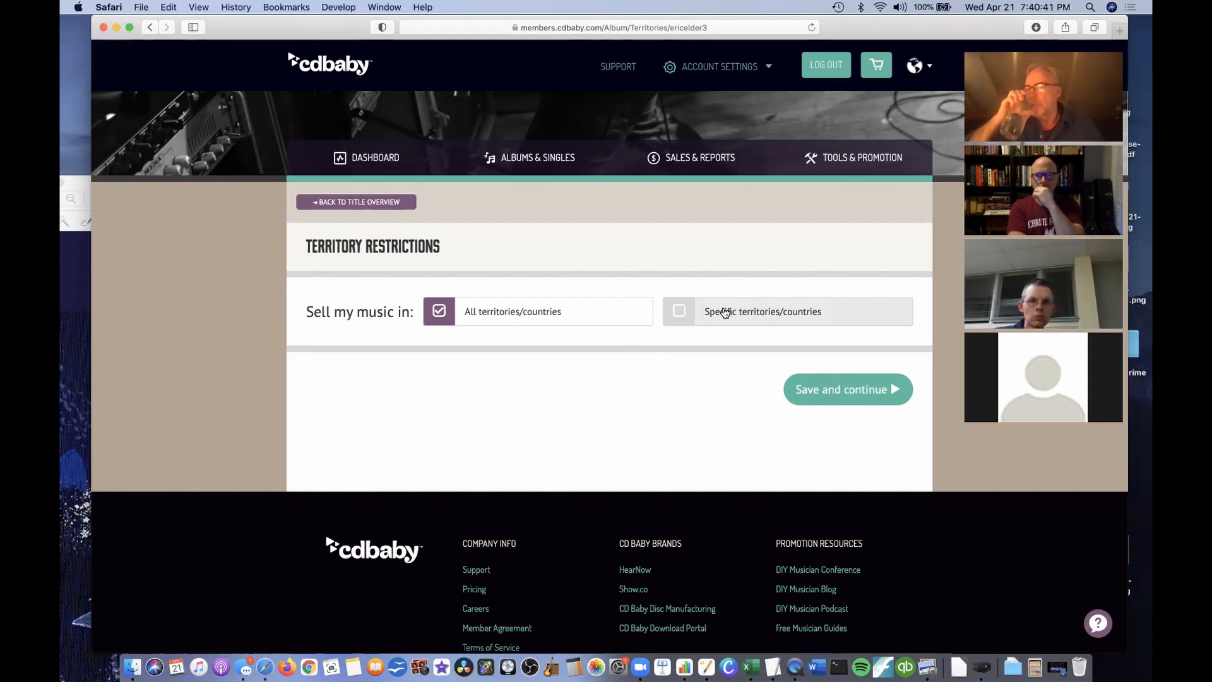
{"action": "left_click", "coordinate": [840, 392]}
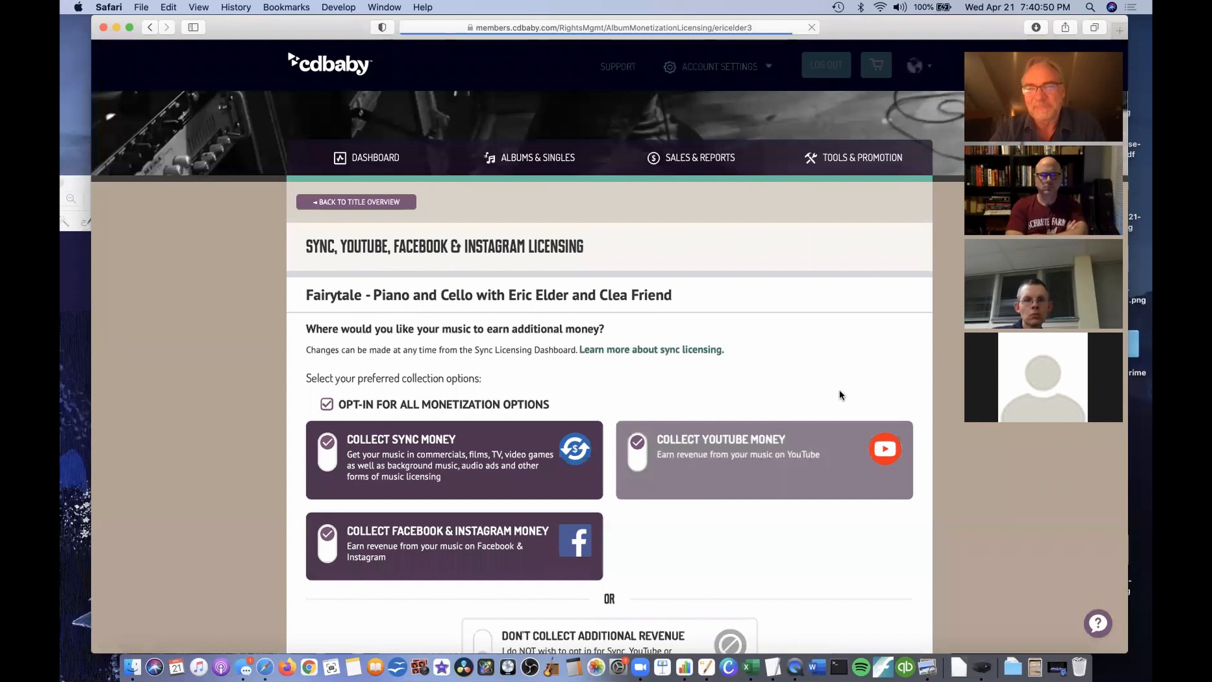
Examine the sync, YouTube, and Facebook & Instagram monetization options and expand the track's licensing eligibility details.
{"action": "scroll", "coordinate": [415, 177], "scroll_direction": "up", "scroll_amount": 1}
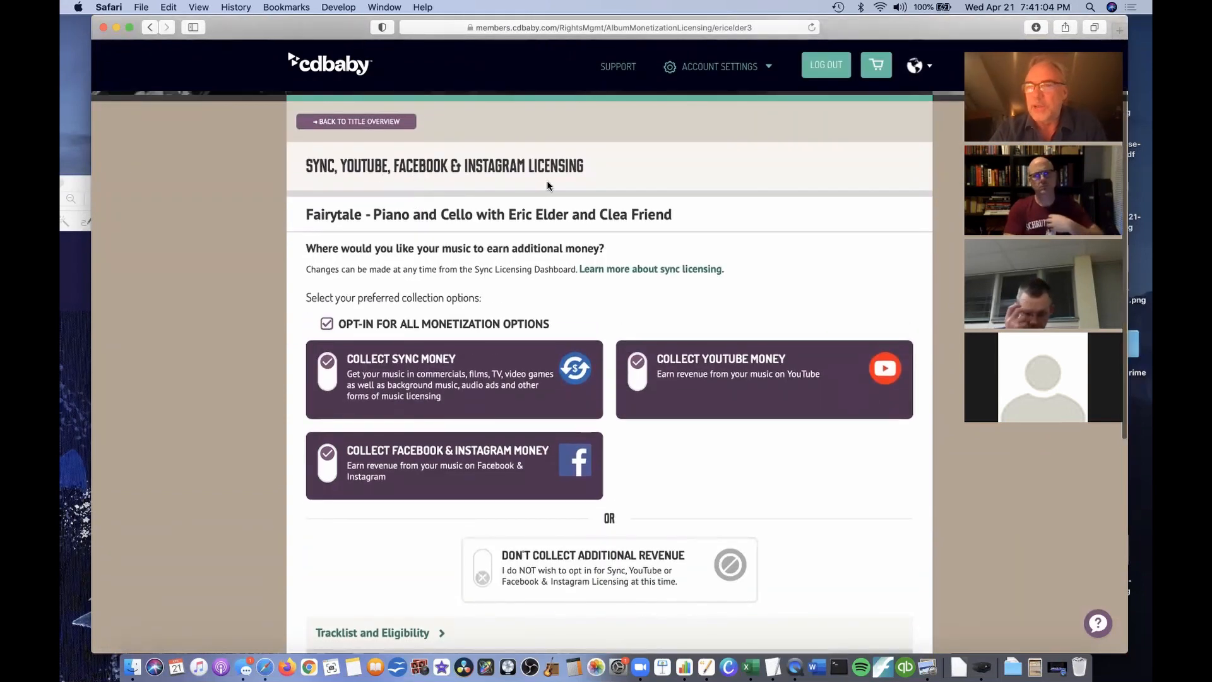
{"action": "scroll", "coordinate": [588, 250], "scroll_direction": "down", "scroll_amount": 1}
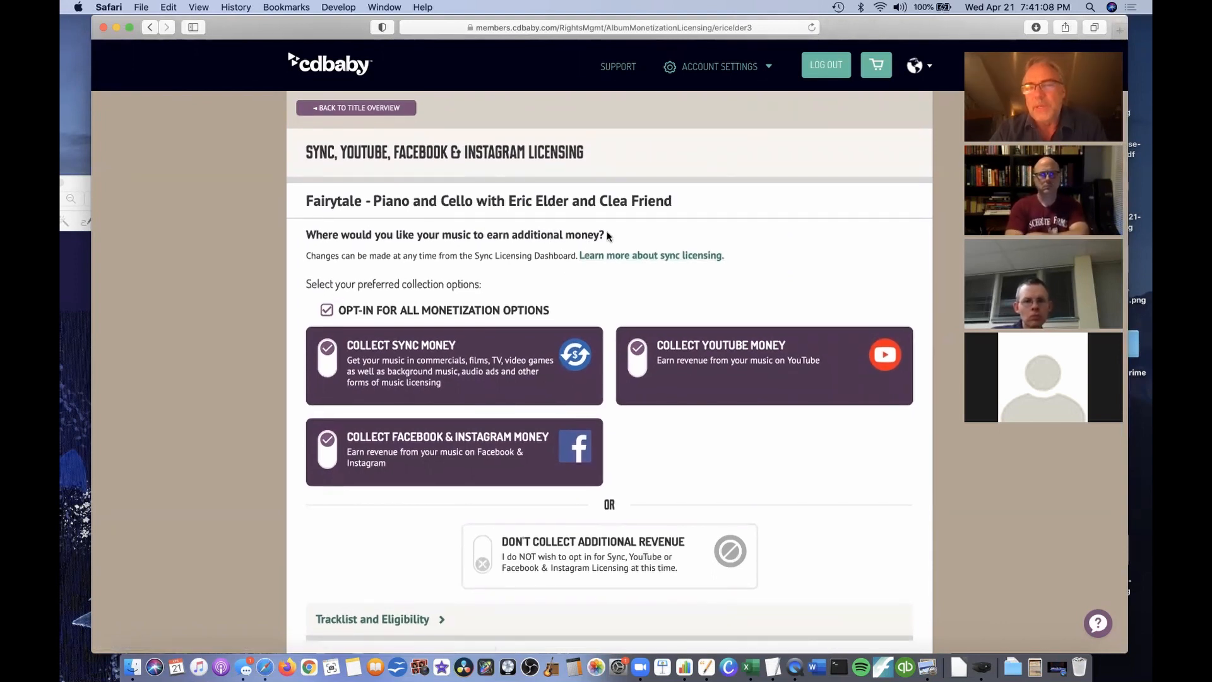
{"action": "scroll", "coordinate": [516, 270], "scroll_direction": "down", "scroll_amount": 3}
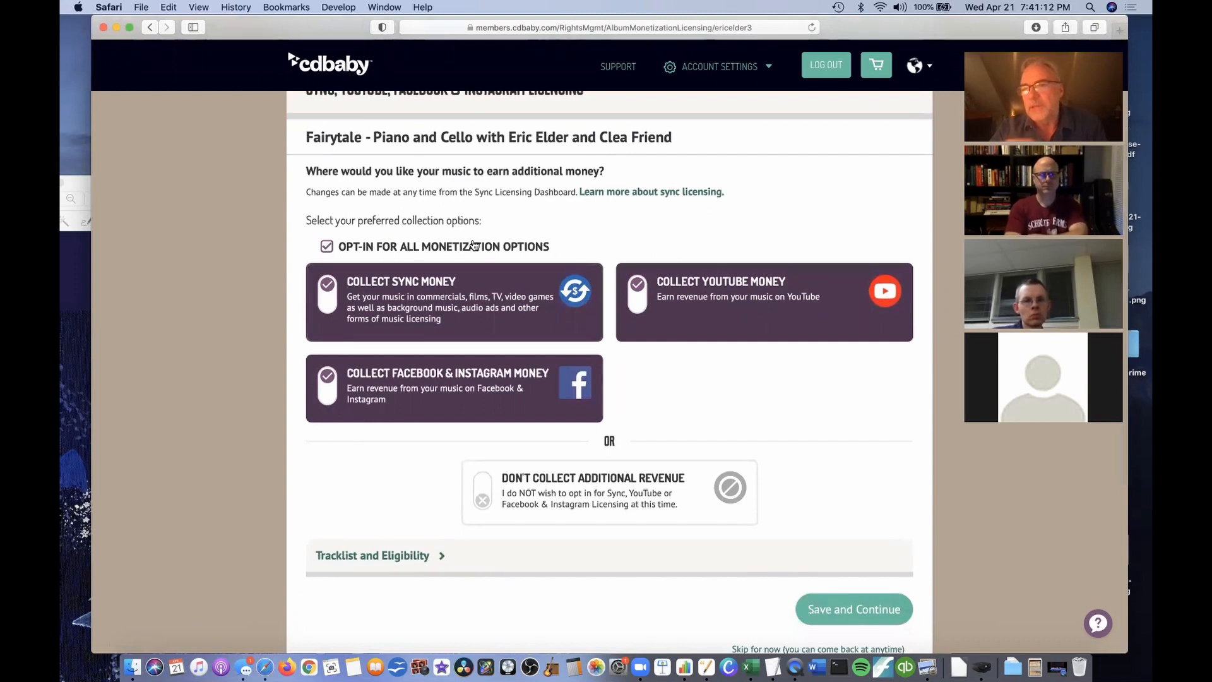
{"action": "scroll", "coordinate": [479, 281], "scroll_direction": "down", "scroll_amount": 1}
{"action": "scroll", "coordinate": [480, 281], "scroll_direction": "down", "scroll_amount": 2}
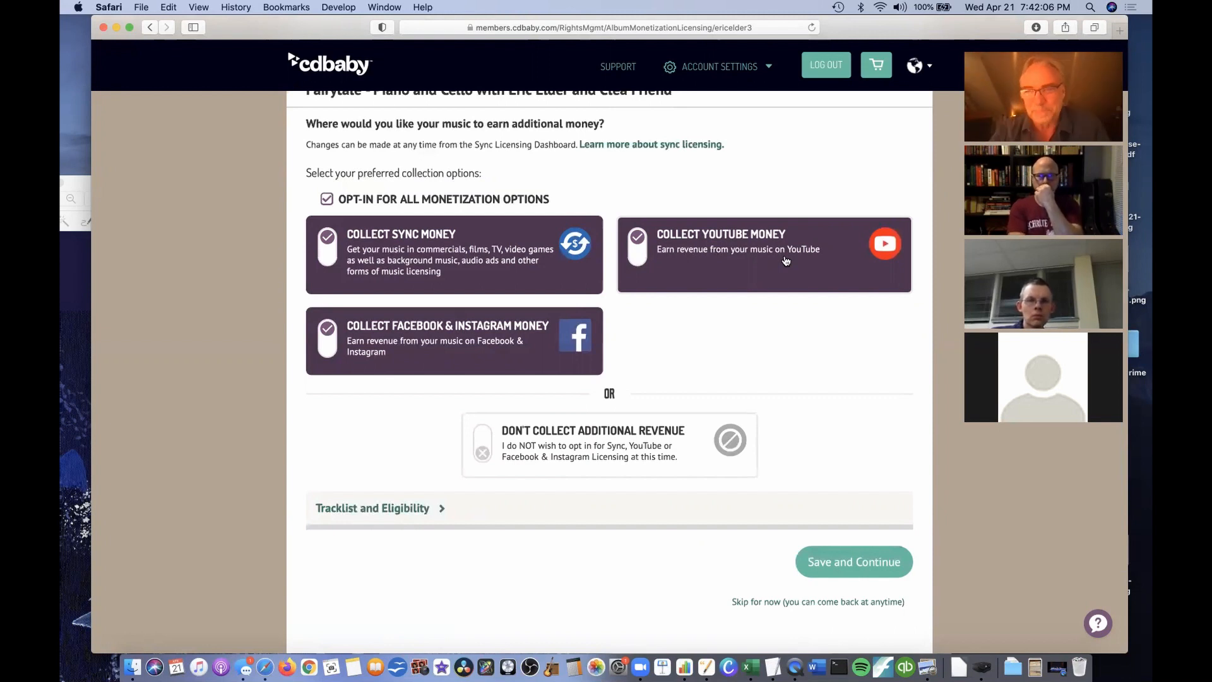
{"action": "scroll", "coordinate": [695, 249], "scroll_direction": "down", "scroll_amount": 2}
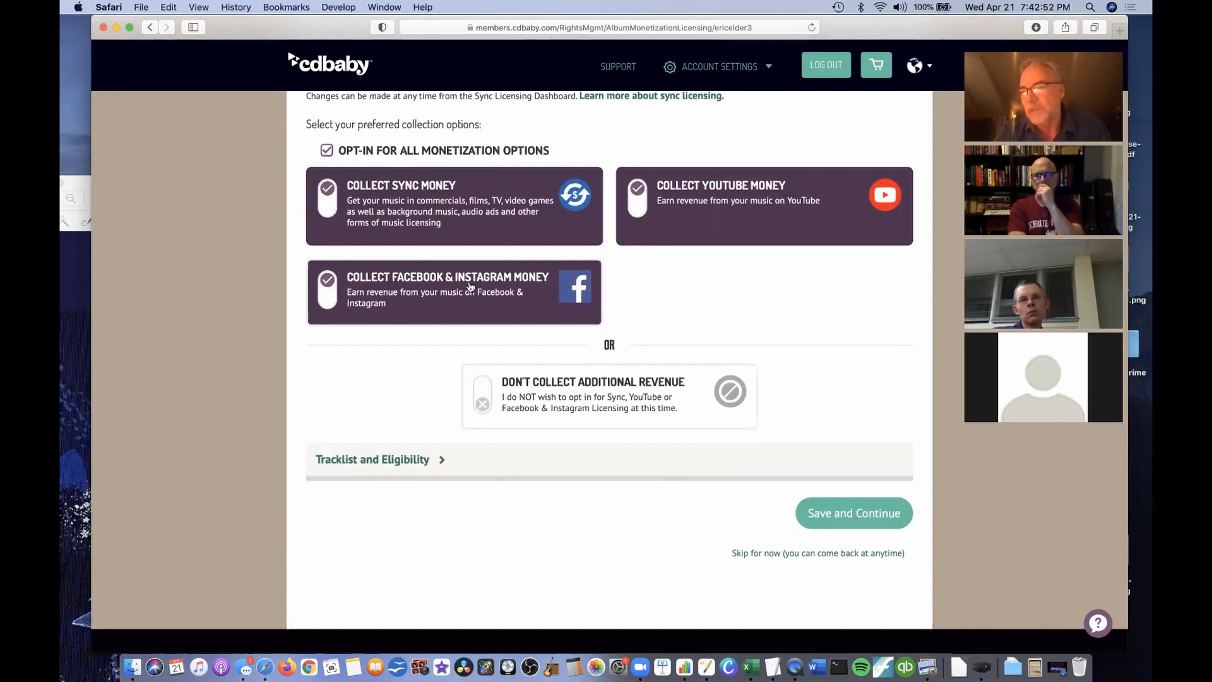
{"action": "scroll", "coordinate": [534, 320], "scroll_direction": "down", "scroll_amount": 1}
{"action": "scroll", "coordinate": [534, 319], "scroll_direction": "down", "scroll_amount": 2}
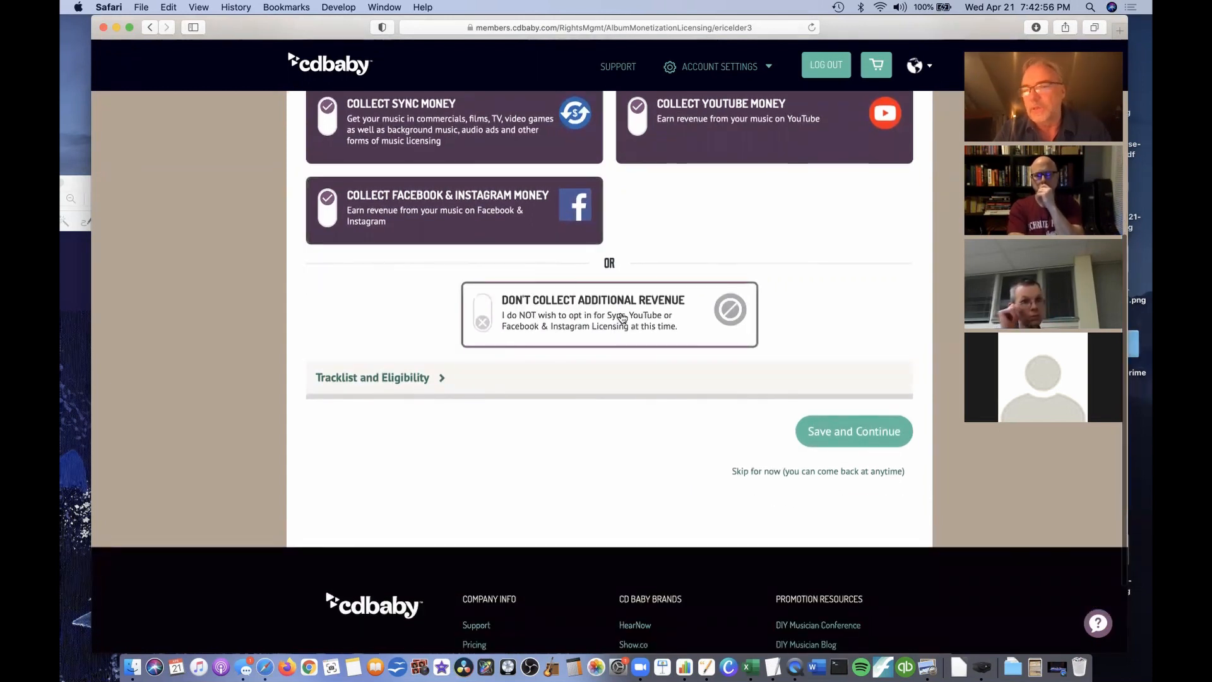
{"action": "left_click", "coordinate": [432, 377]}
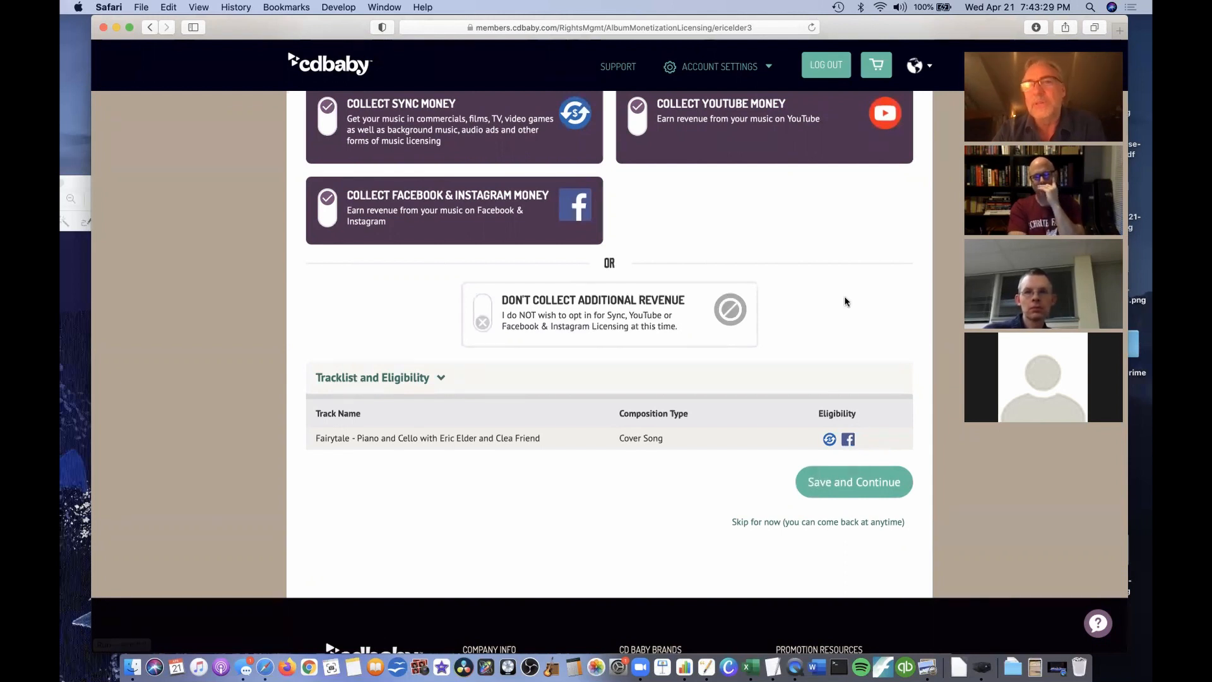
Keep all monetization options opted in, agree to the Sync Addendum, and save the licensing choices.
{"action": "scroll", "coordinate": [789, 389], "scroll_direction": "up", "scroll_amount": 2}
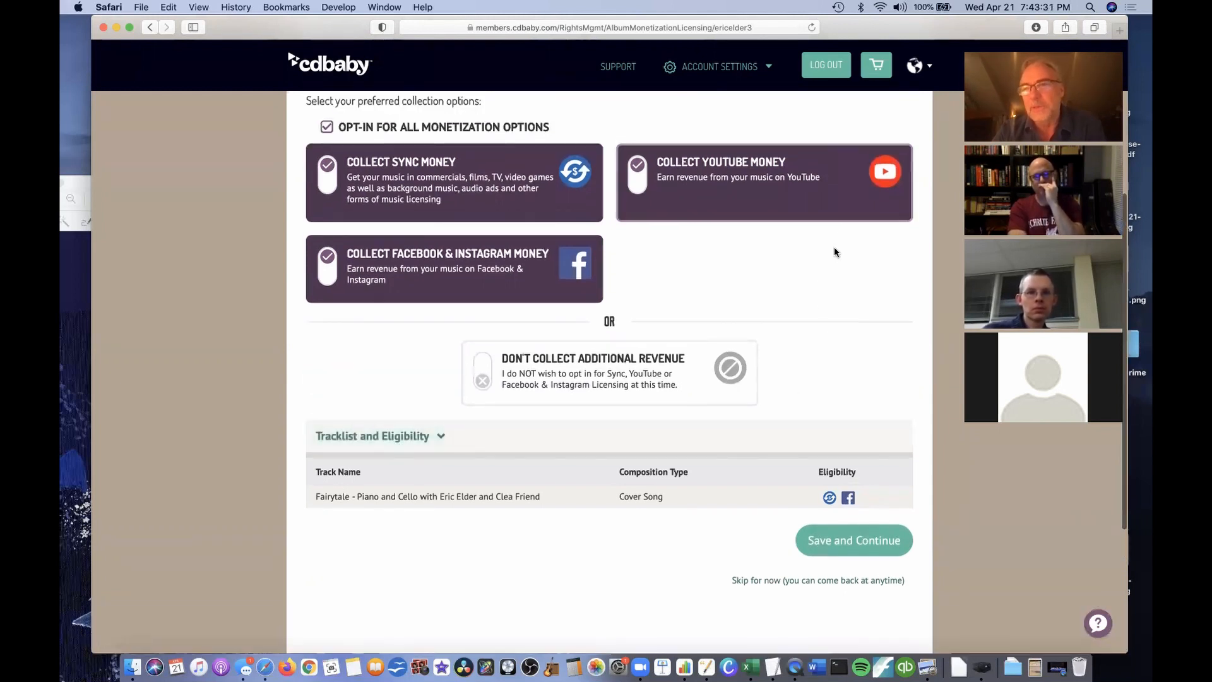
{"action": "scroll", "coordinate": [821, 379], "scroll_direction": "down", "scroll_amount": 1}
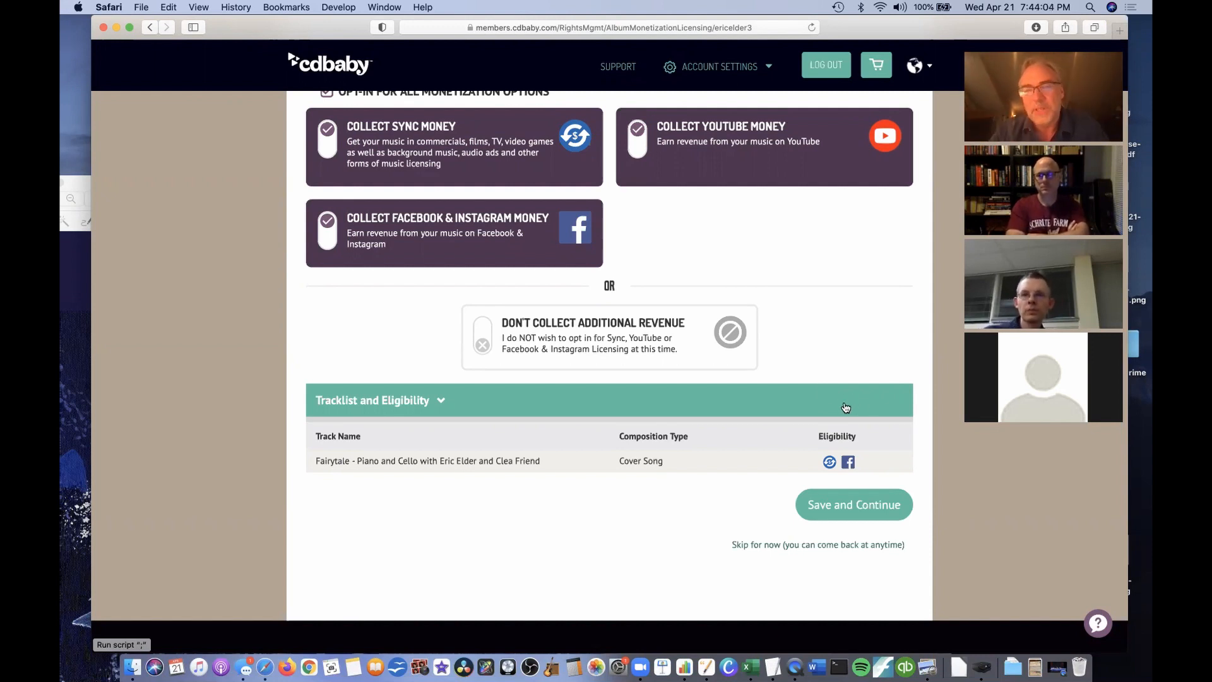
{"action": "scroll", "coordinate": [842, 421], "scroll_direction": "down", "scroll_amount": 2}
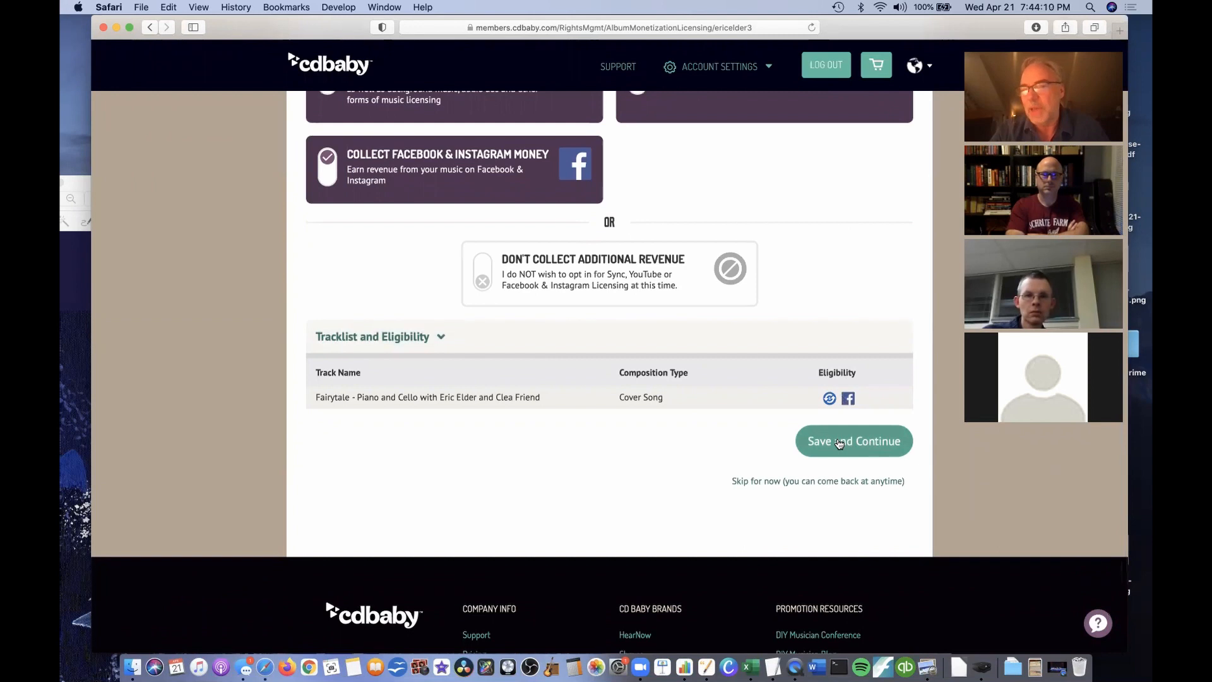
{"action": "left_click", "coordinate": [839, 442]}
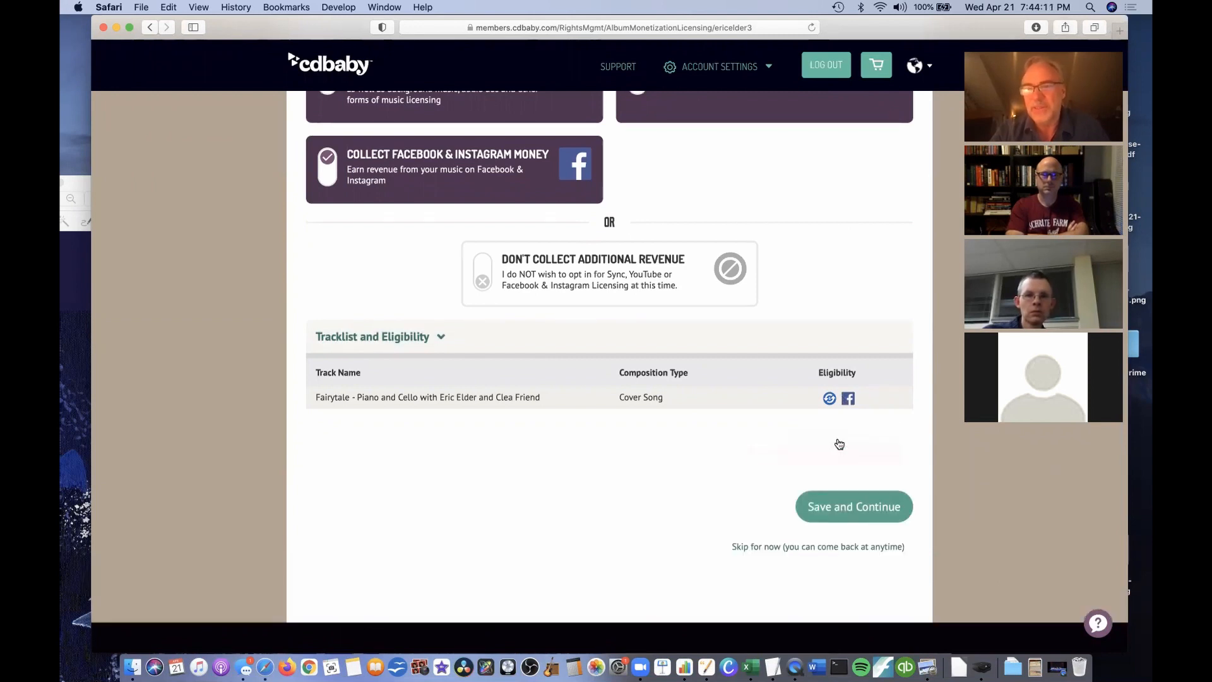
{"action": "left_click", "coordinate": [766, 433]}
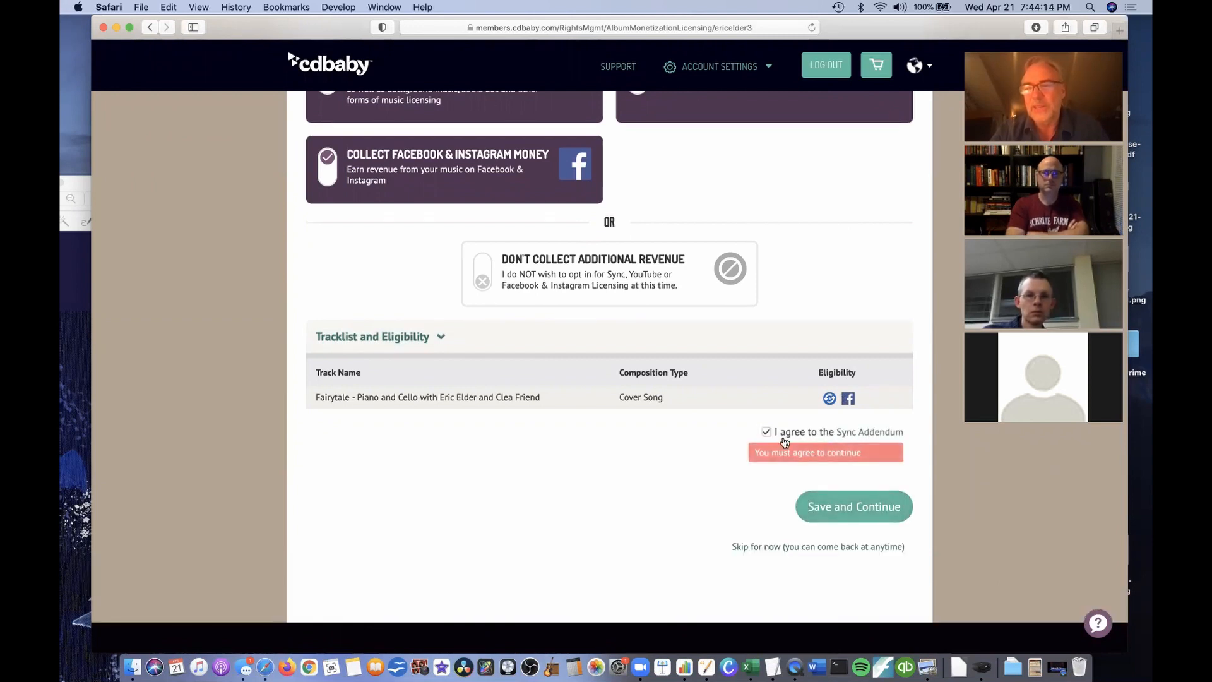
{"action": "left_click", "coordinate": [853, 507]}
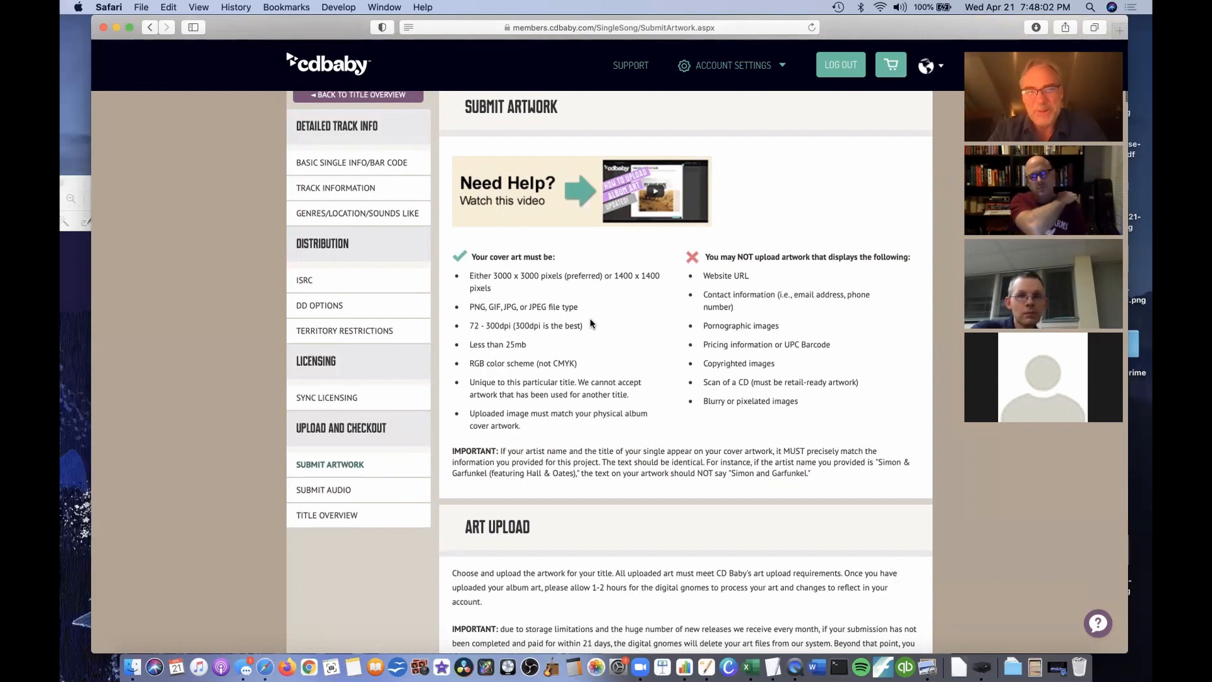
Review the cover art requirements, the prohibited artwork content, and the art upload notes for the single.
{"action": "scroll", "coordinate": [600, 313], "scroll_direction": "down", "scroll_amount": 1}
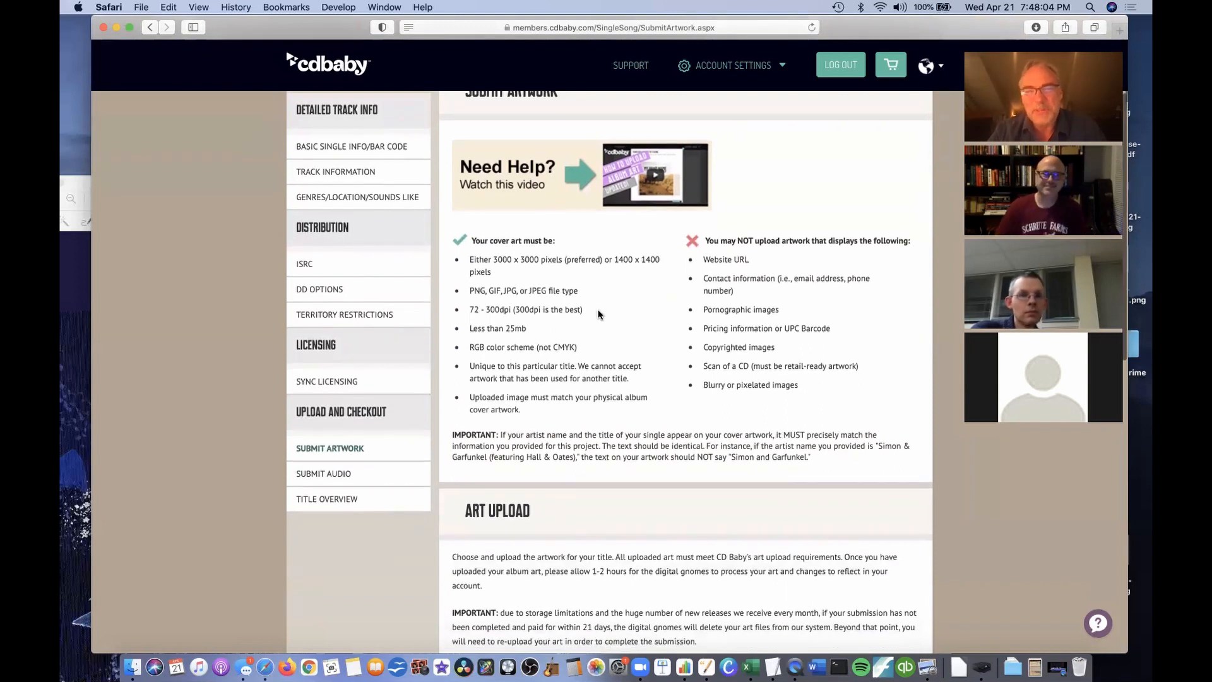
{"action": "scroll", "coordinate": [599, 313], "scroll_direction": "down", "scroll_amount": 1}
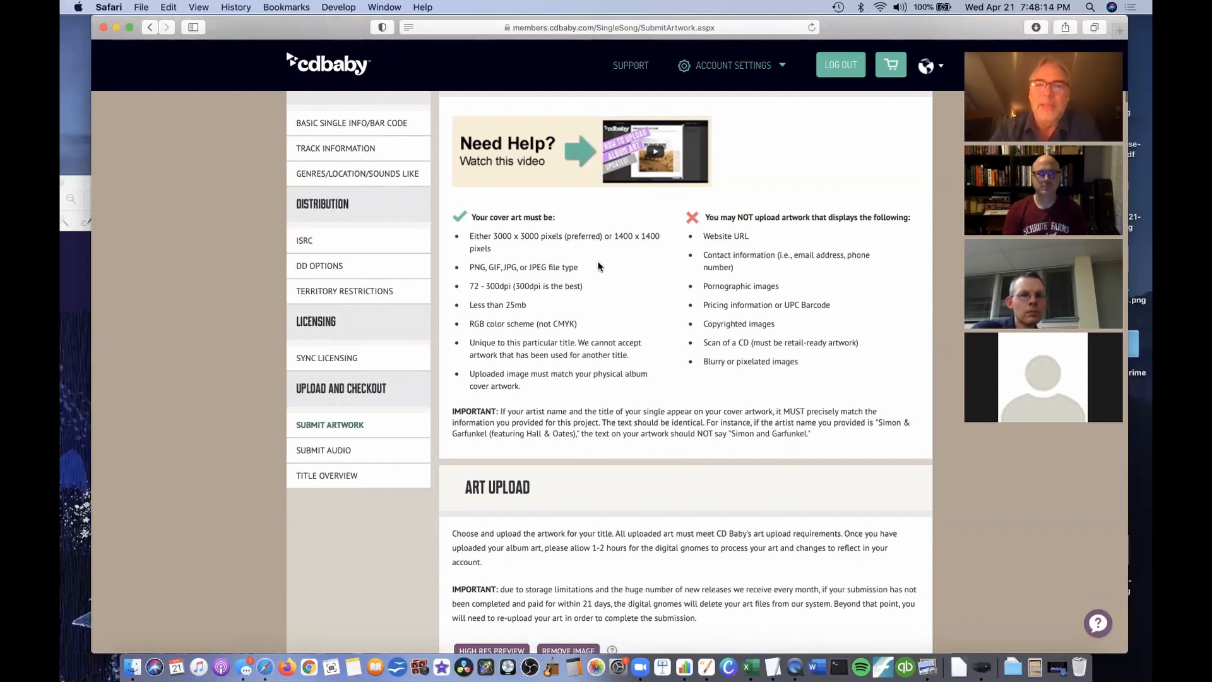
{"action": "scroll", "coordinate": [517, 248], "scroll_direction": "down", "scroll_amount": 1}
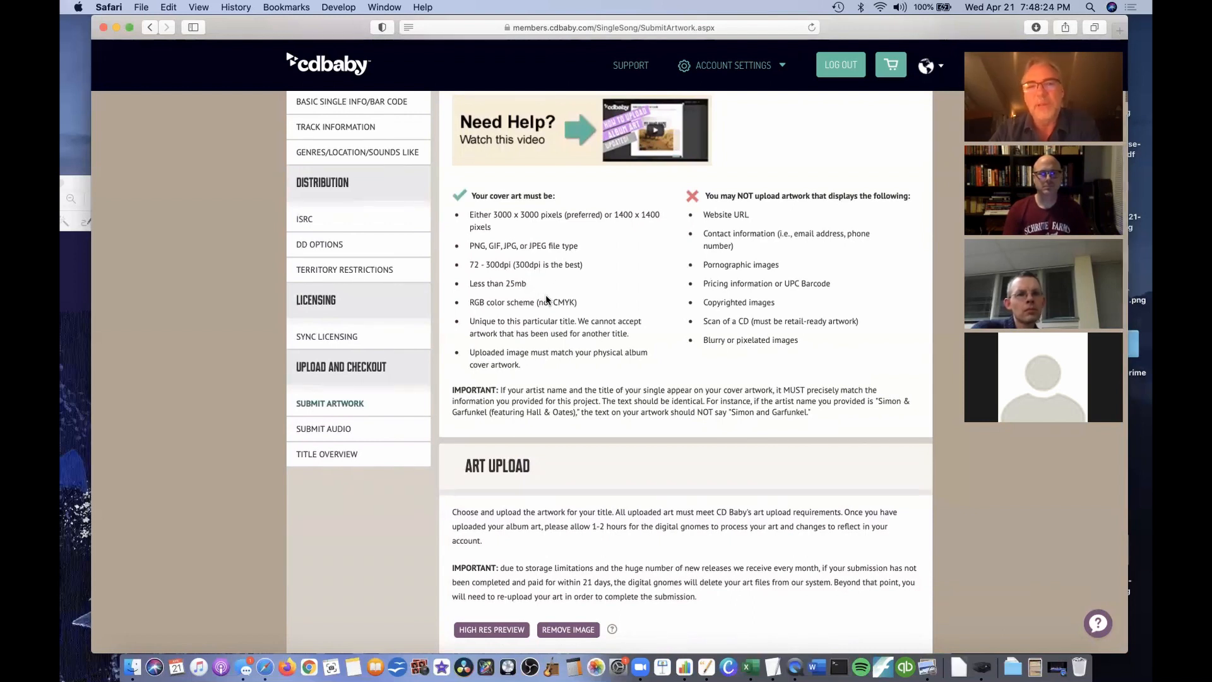
{"action": "scroll", "coordinate": [550, 303], "scroll_direction": "down", "scroll_amount": 1}
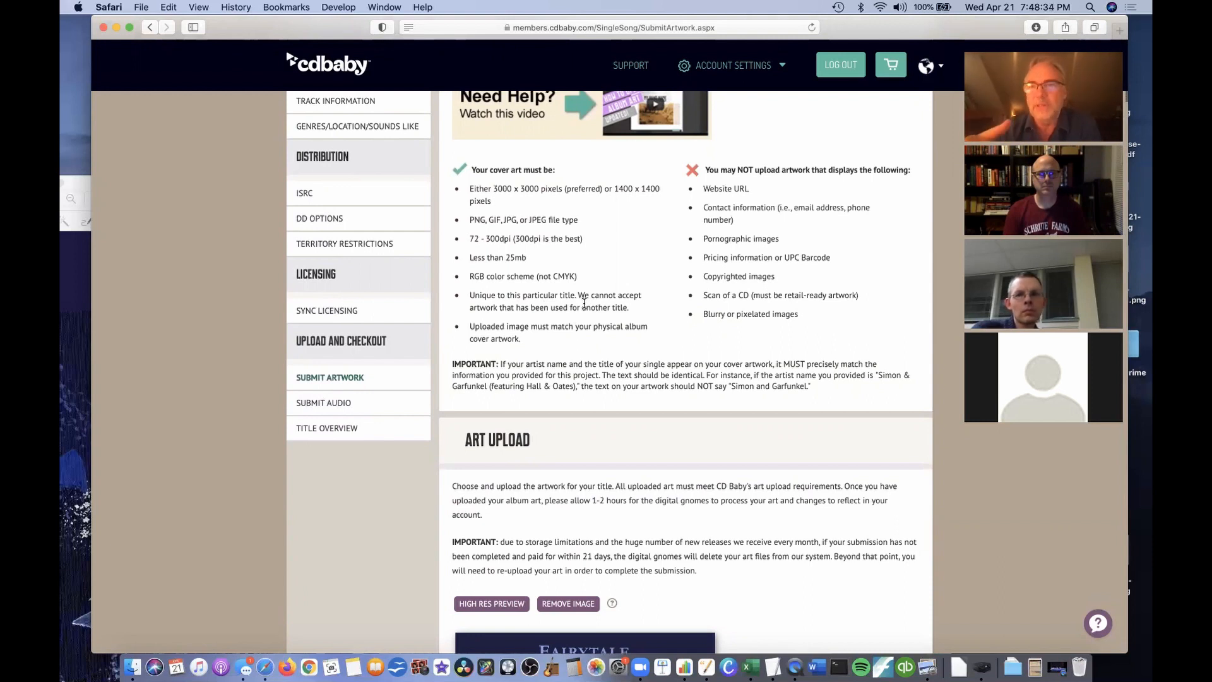
{"action": "scroll", "coordinate": [556, 295], "scroll_direction": "down", "scroll_amount": 1}
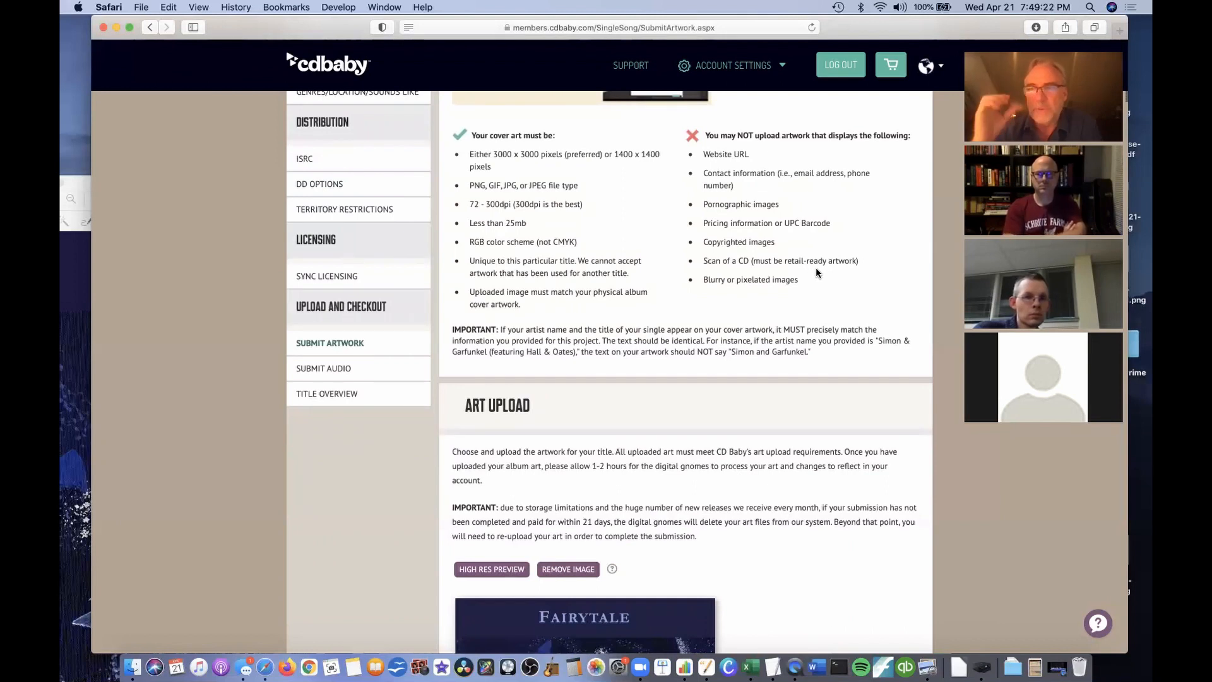
{"action": "scroll", "coordinate": [818, 267], "scroll_direction": "down", "scroll_amount": 1}
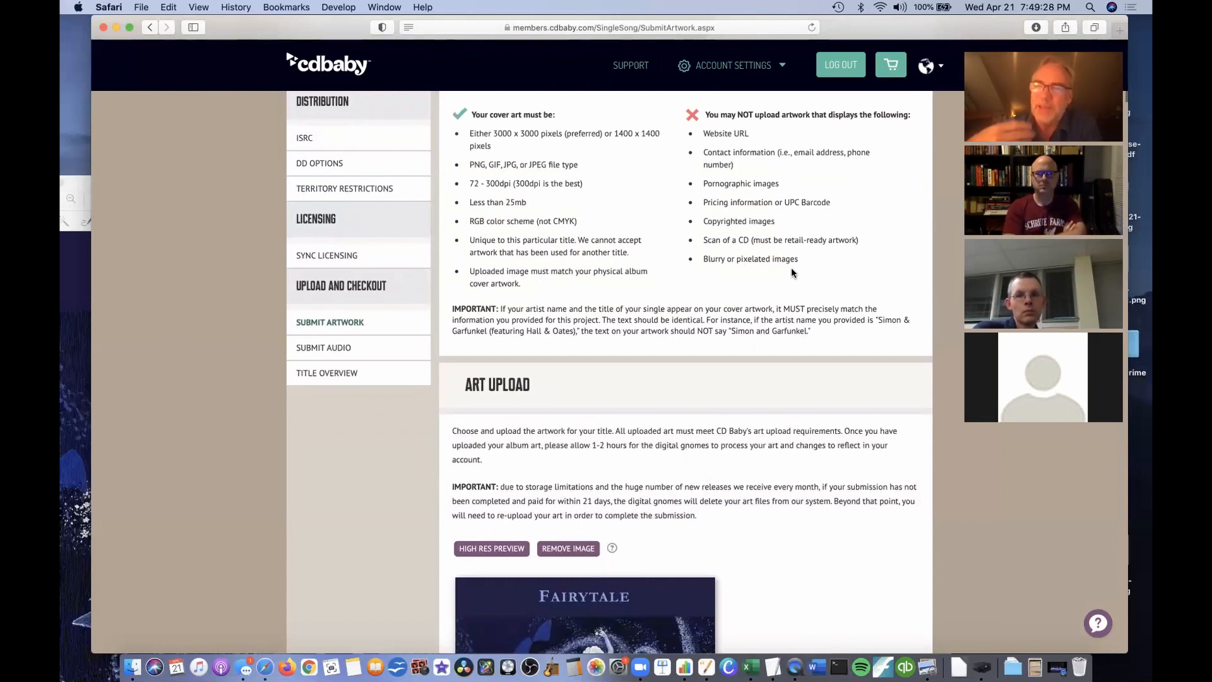
{"action": "scroll", "coordinate": [792, 272], "scroll_direction": "down", "scroll_amount": 5}
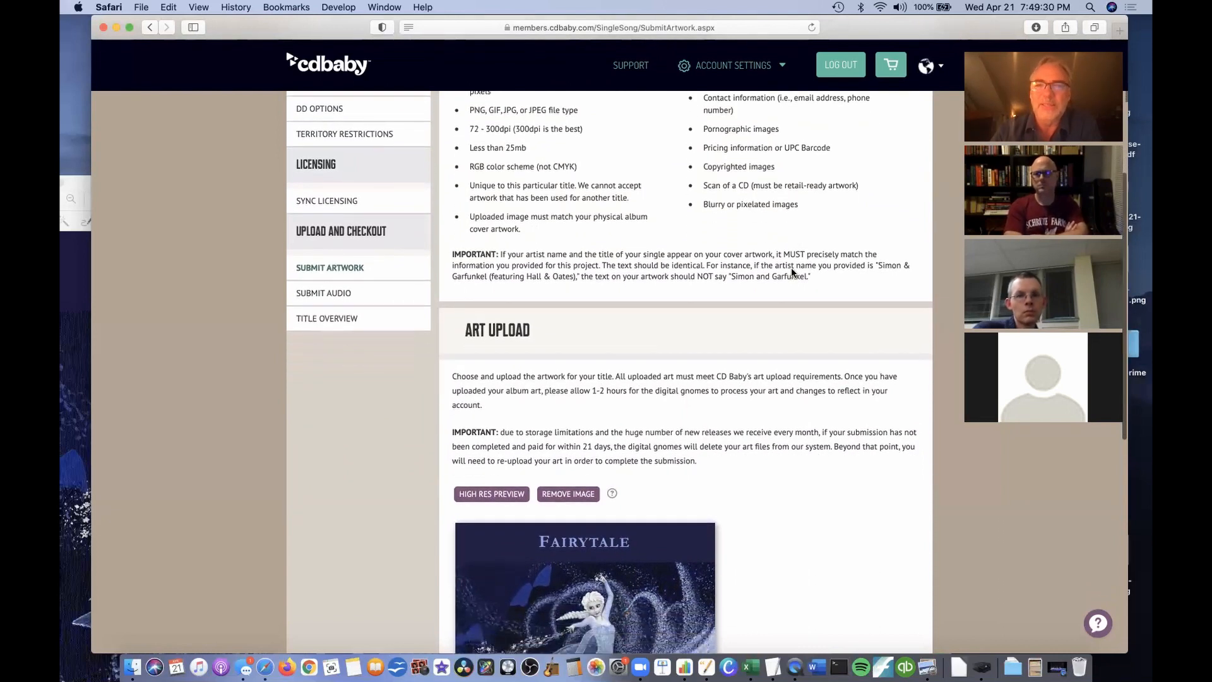
{"action": "scroll", "coordinate": [792, 273], "scroll_direction": "down", "scroll_amount": 1}
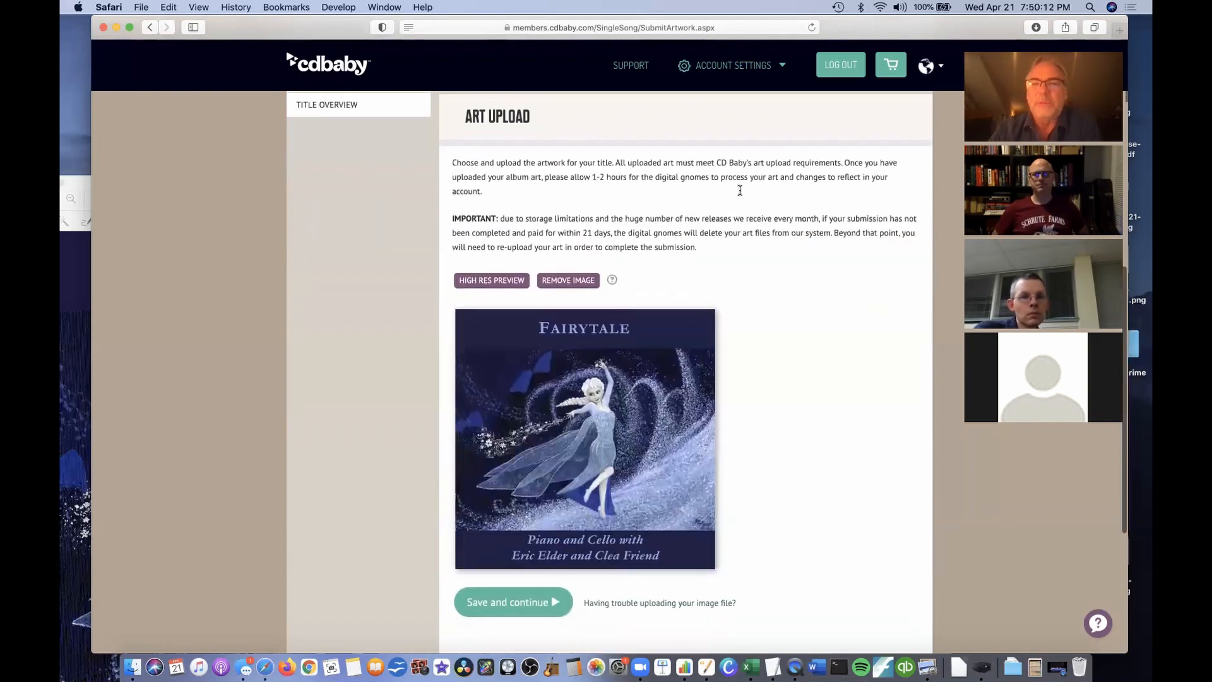
{"action": "scroll", "coordinate": [740, 190], "scroll_direction": "down", "scroll_amount": 1}
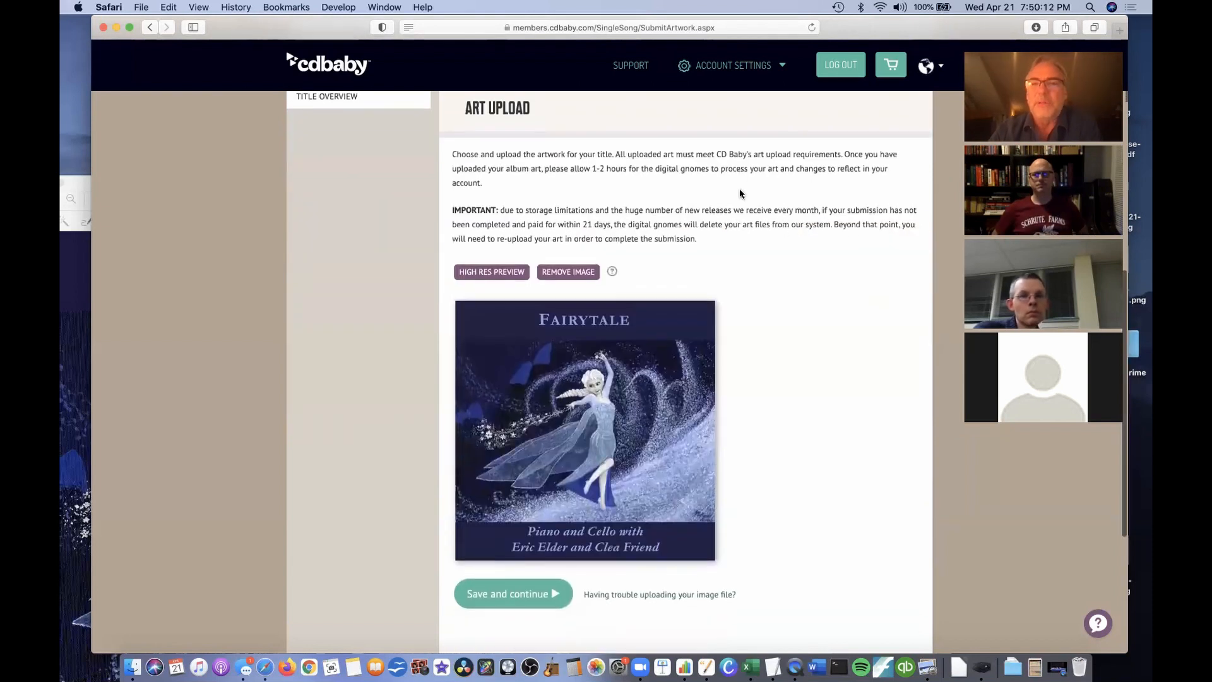
{"action": "scroll", "coordinate": [657, 217], "scroll_direction": "down", "scroll_amount": 2}
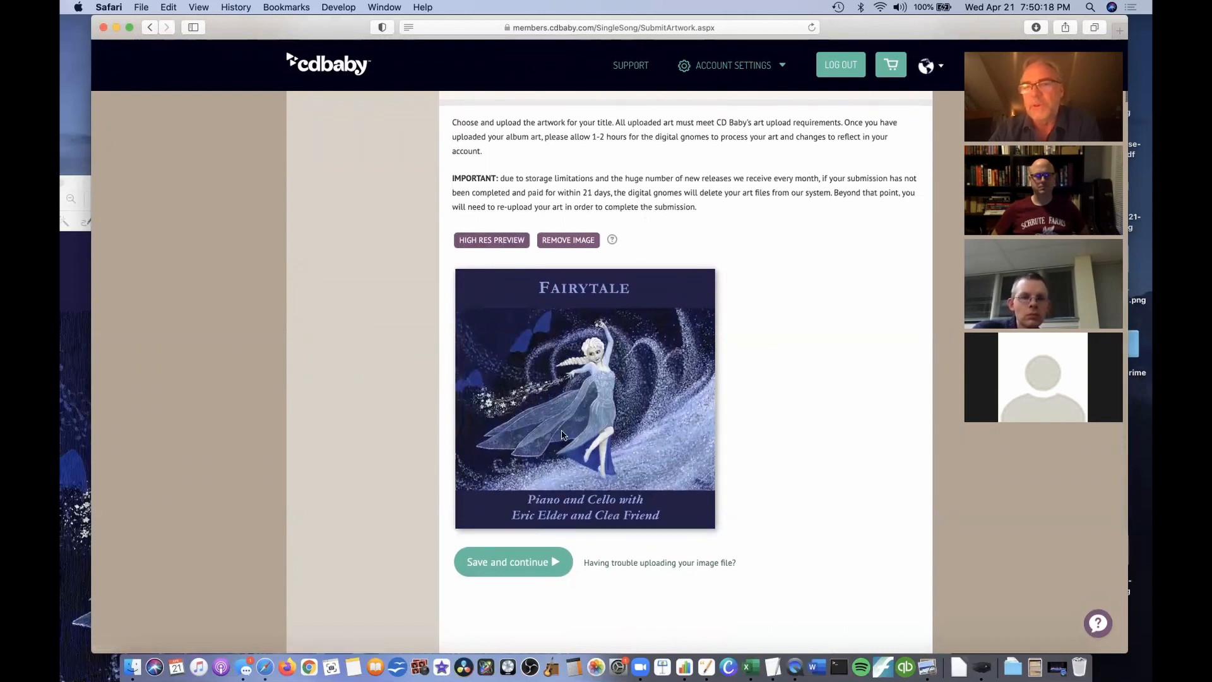
Preview the Fairytale cover art in high resolution, close the preview, and save the artwork submission.
{"action": "left_click", "coordinate": [501, 240]}
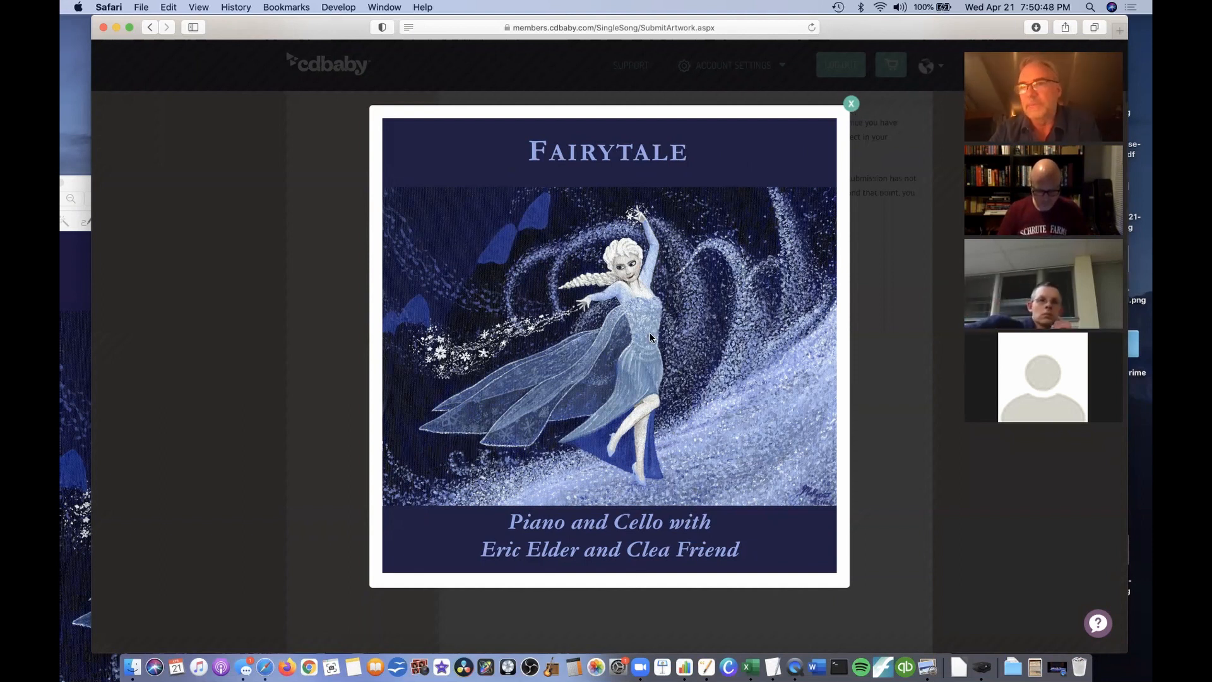
{"action": "left_click", "coordinate": [851, 105]}
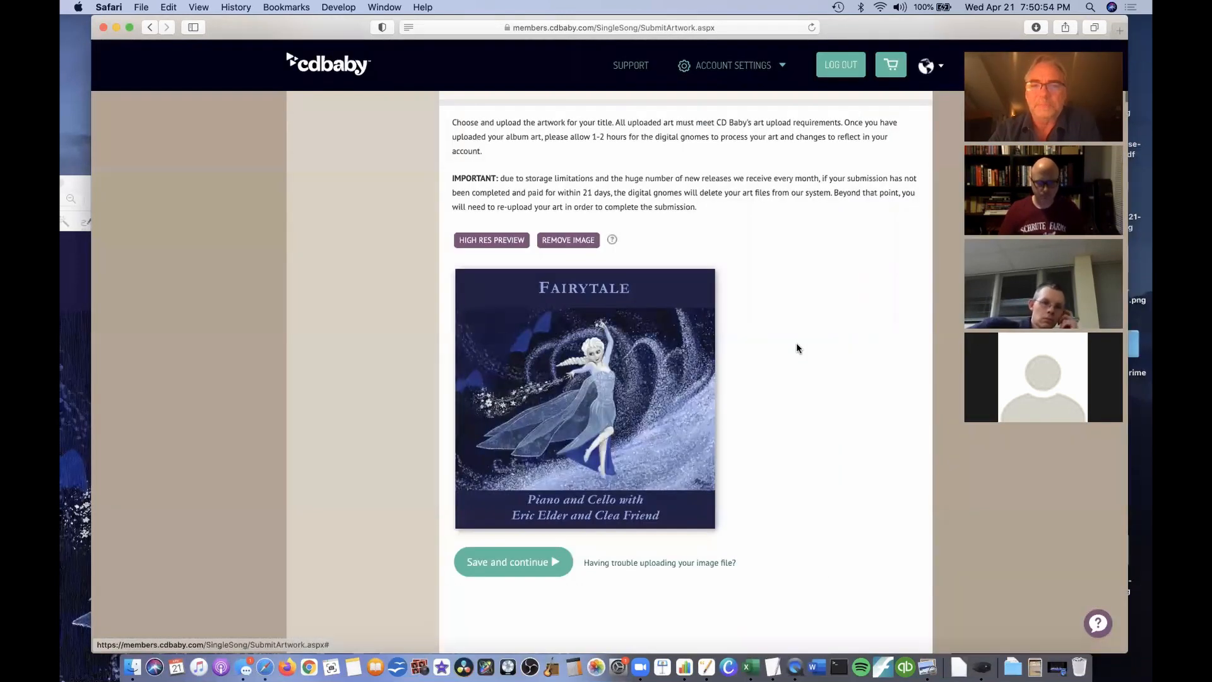
{"action": "scroll", "coordinate": [797, 342], "scroll_direction": "down", "scroll_amount": 3}
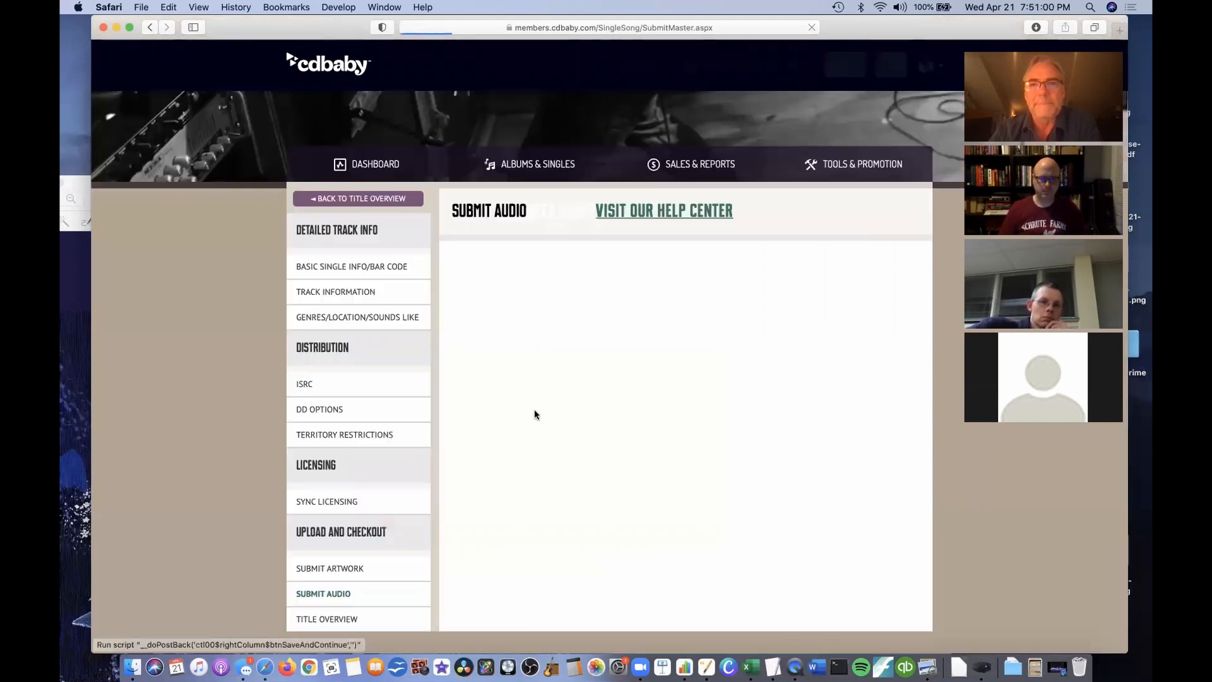
Check the audio upload specifications and the uploaded WAV's file name, and save the audio submission.
{"action": "scroll", "coordinate": [534, 412], "scroll_direction": "down", "scroll_amount": 1}
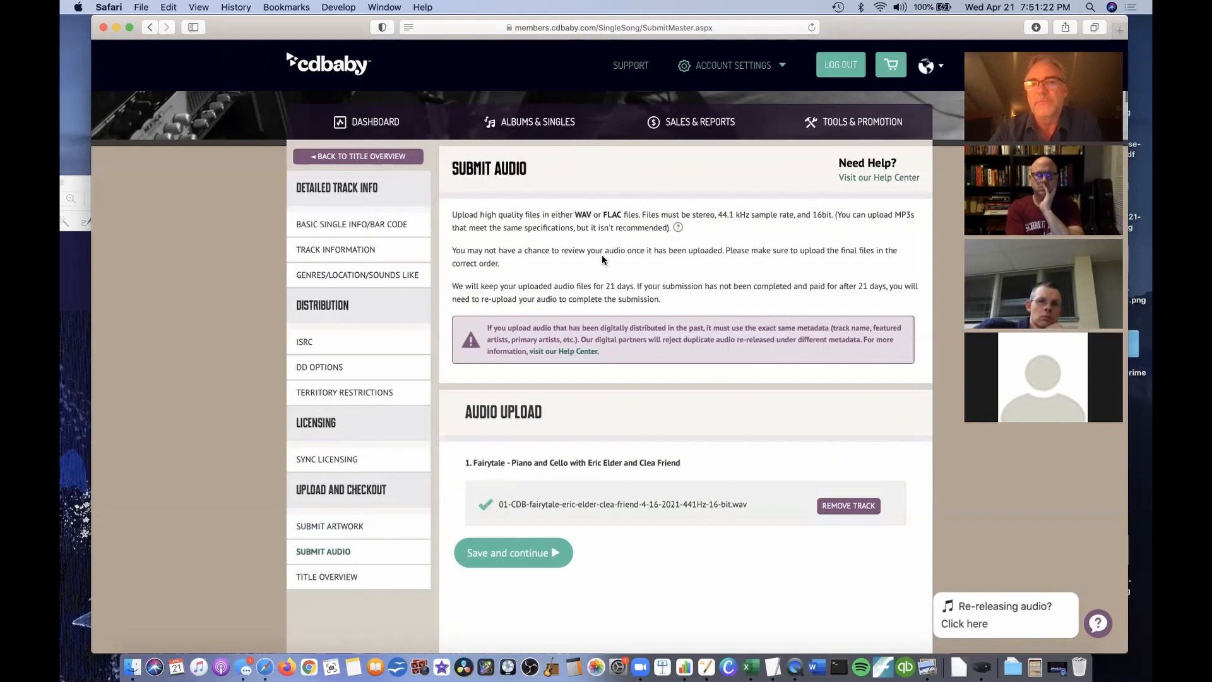
{"action": "scroll", "coordinate": [606, 271], "scroll_direction": "down", "scroll_amount": 3}
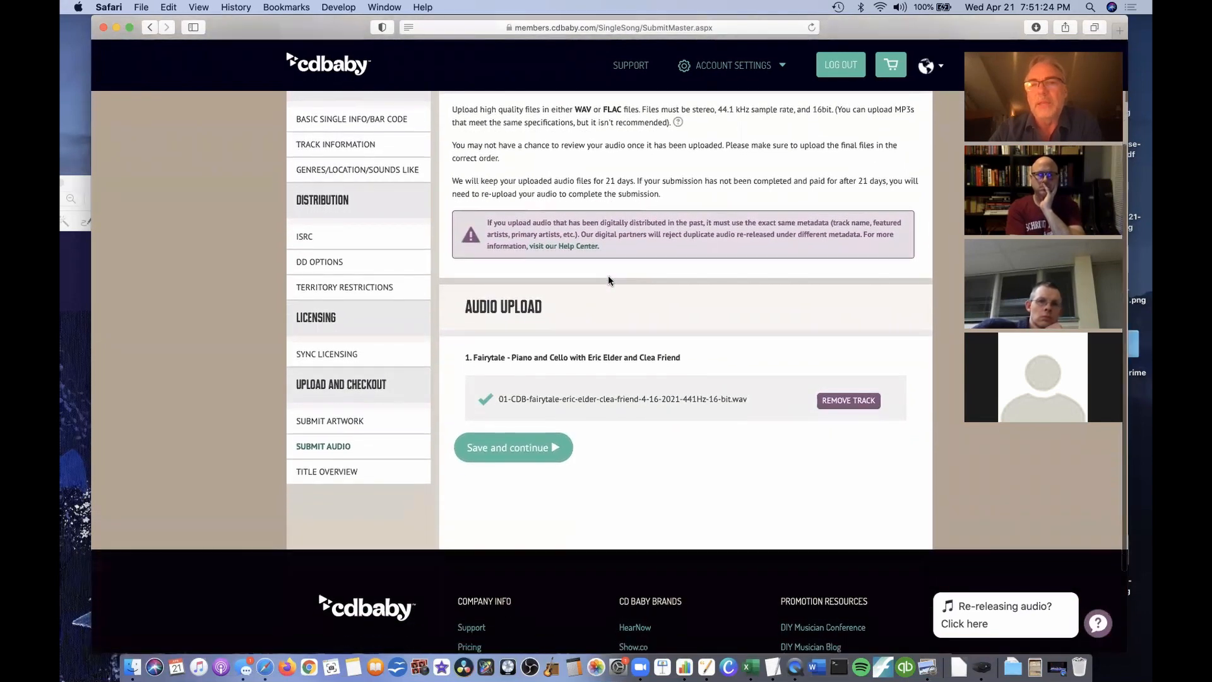
{"action": "scroll", "coordinate": [608, 280], "scroll_direction": "down", "scroll_amount": 3}
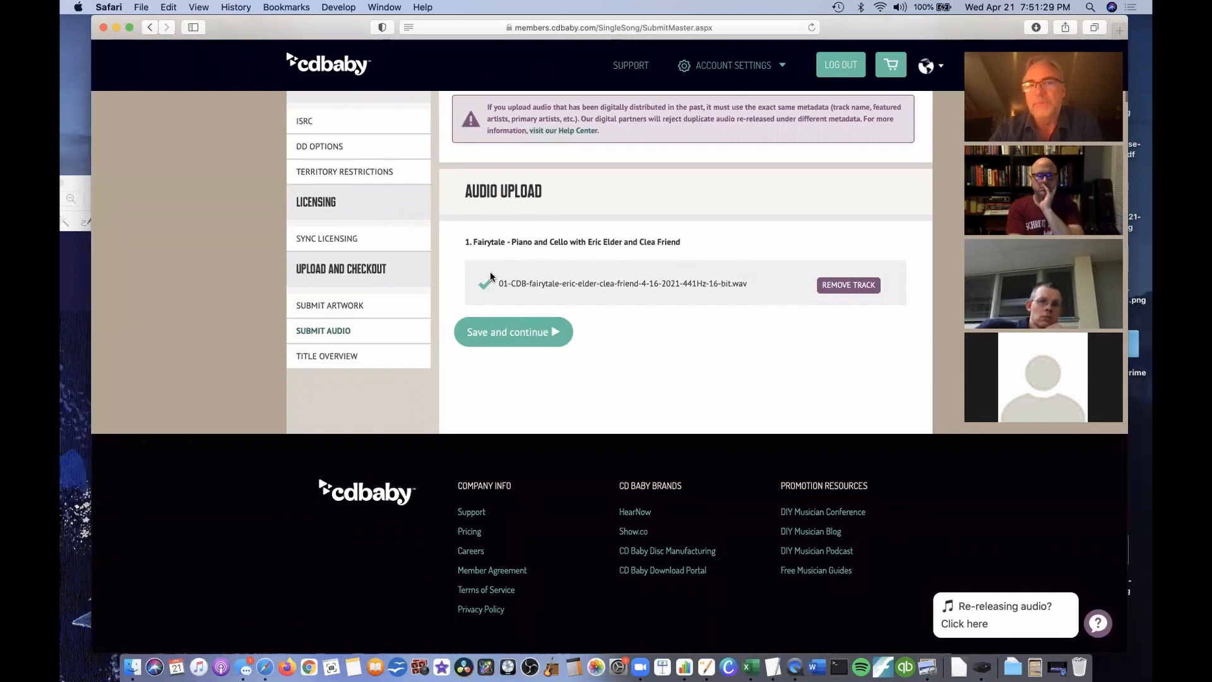
{"action": "triple_click", "coordinate": [527, 289]}
{"action": "double_click", "coordinate": [527, 287]}
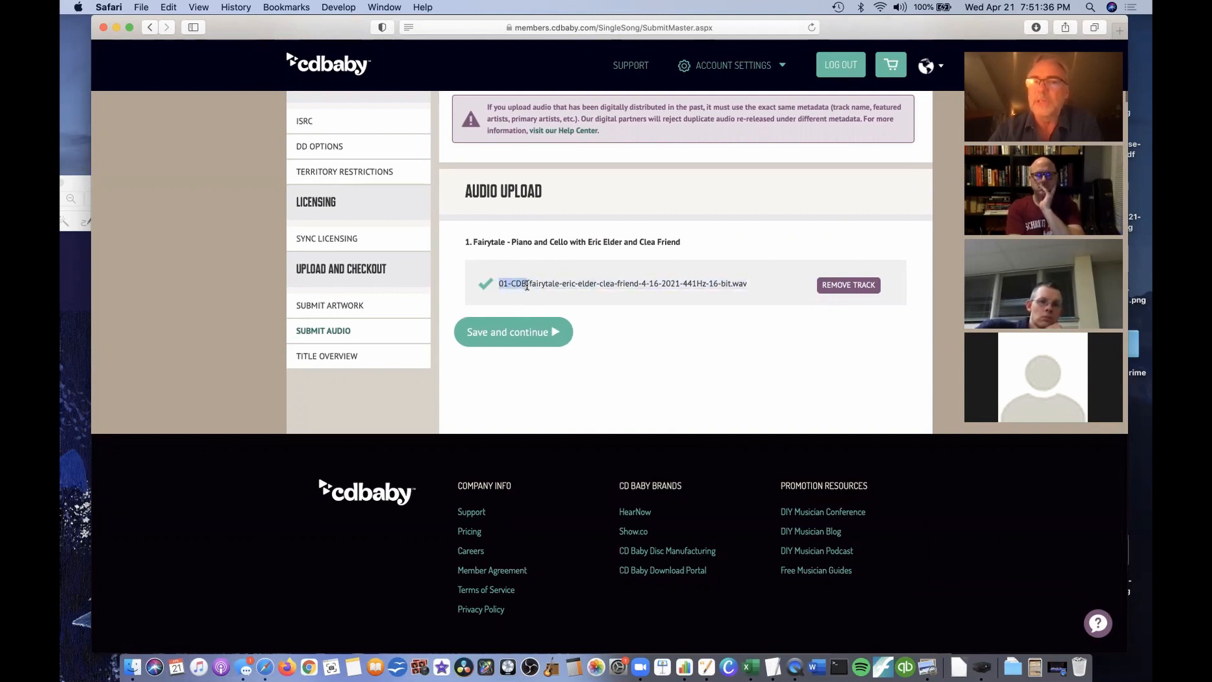
{"action": "left_click_drag", "start_coordinate": [527, 288], "coordinate": [609, 278]}
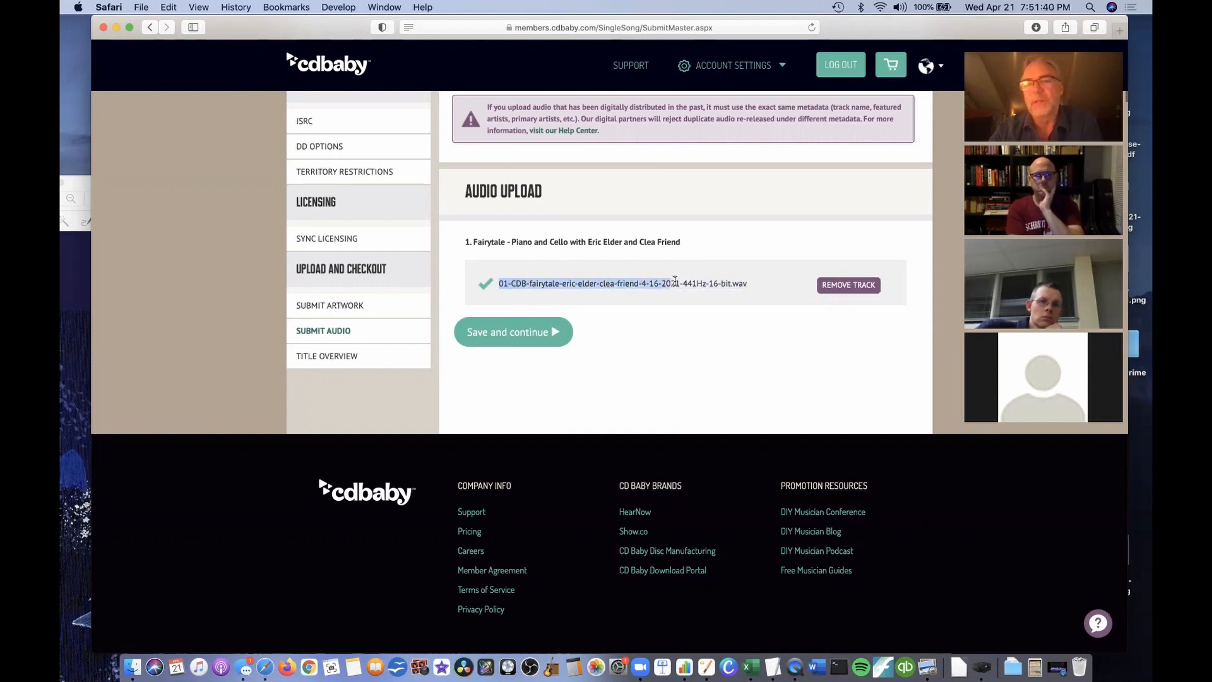
{"action": "left_click", "coordinate": [741, 227]}
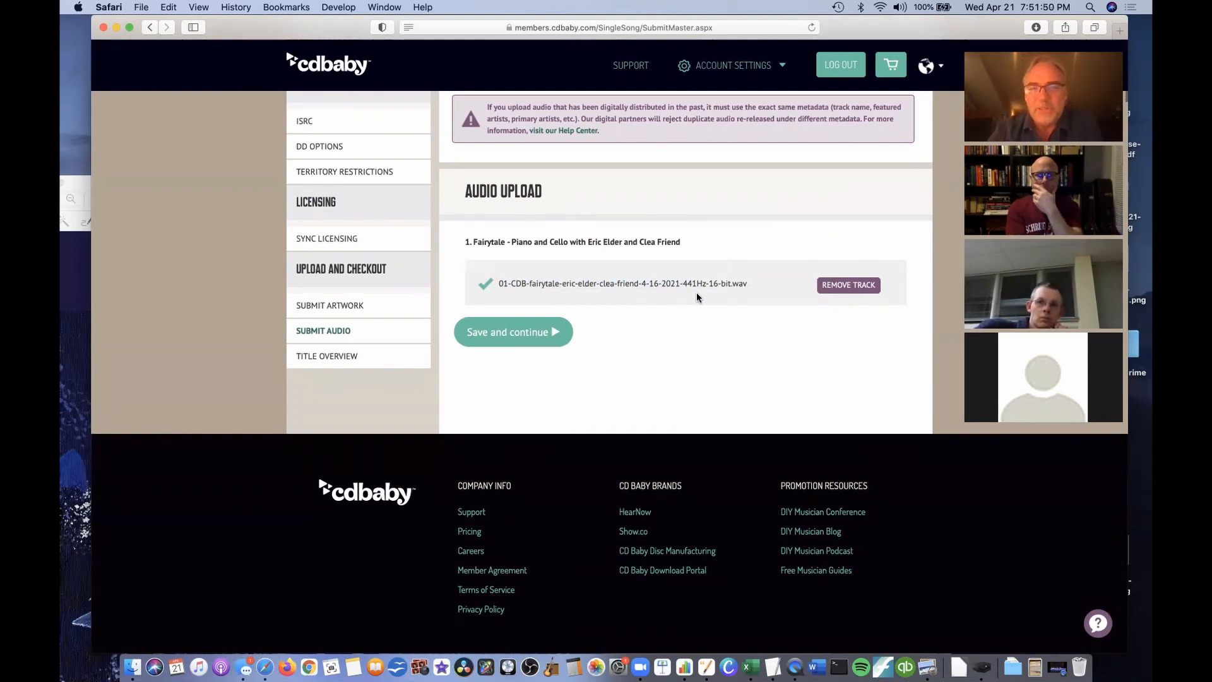
{"action": "scroll", "coordinate": [696, 293], "scroll_direction": "down", "scroll_amount": 1}
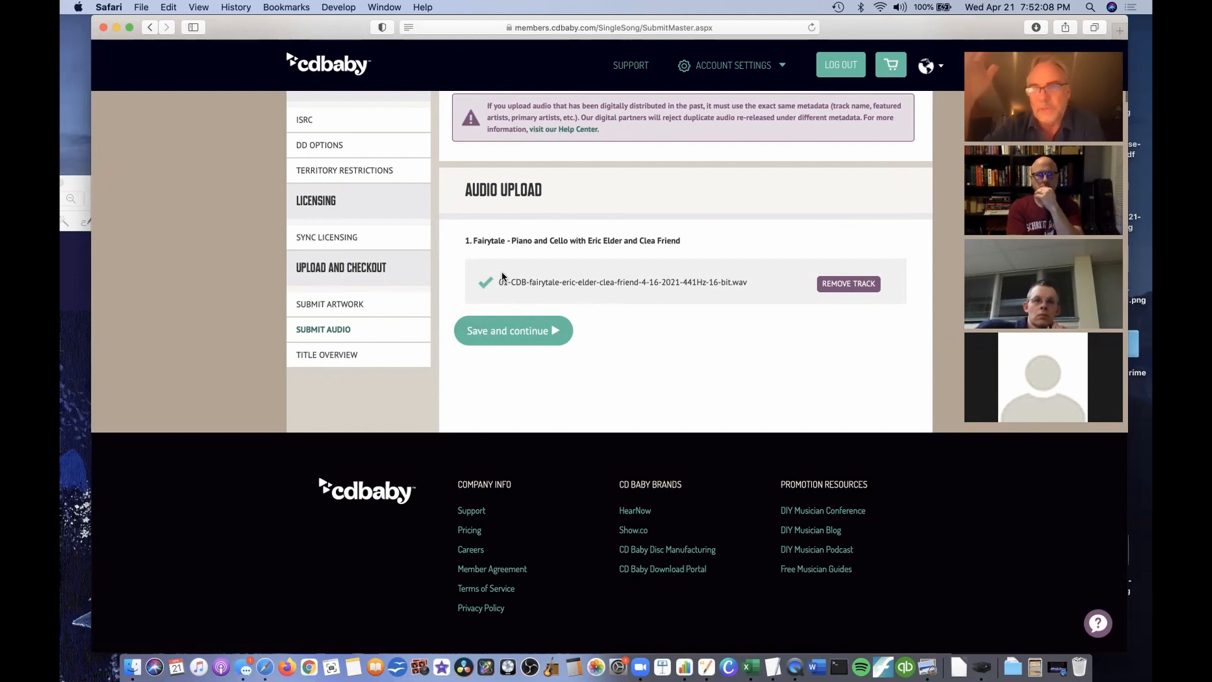
{"action": "left_click", "coordinate": [519, 335]}
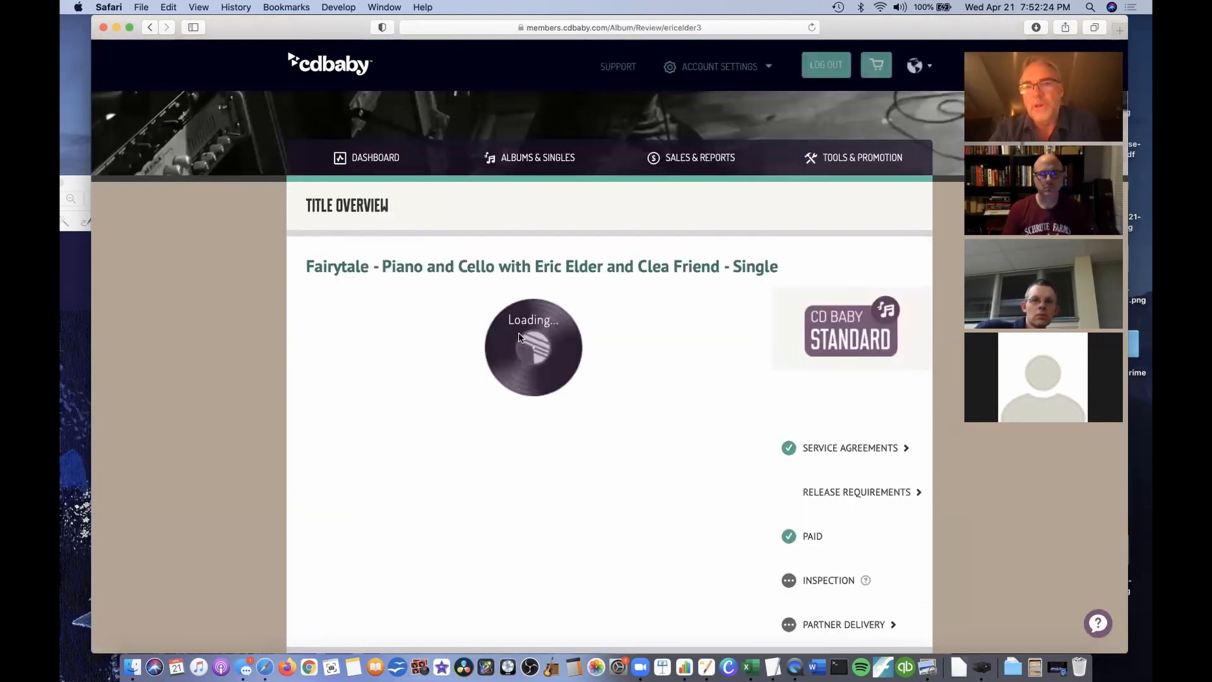
Review the single's artist, label, UPC, release date, and genre details in the title overview.
{"action": "scroll", "coordinate": [631, 393], "scroll_direction": "down", "scroll_amount": 5}
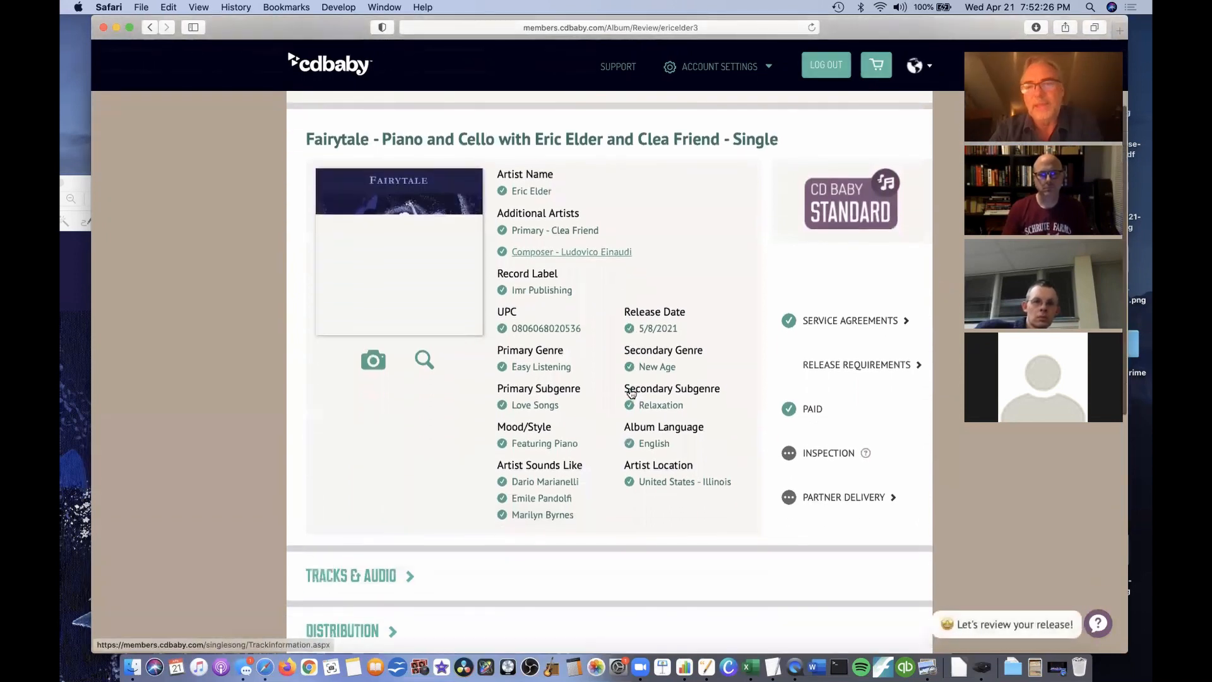
{"action": "scroll", "coordinate": [631, 390], "scroll_direction": "up", "scroll_amount": 5}
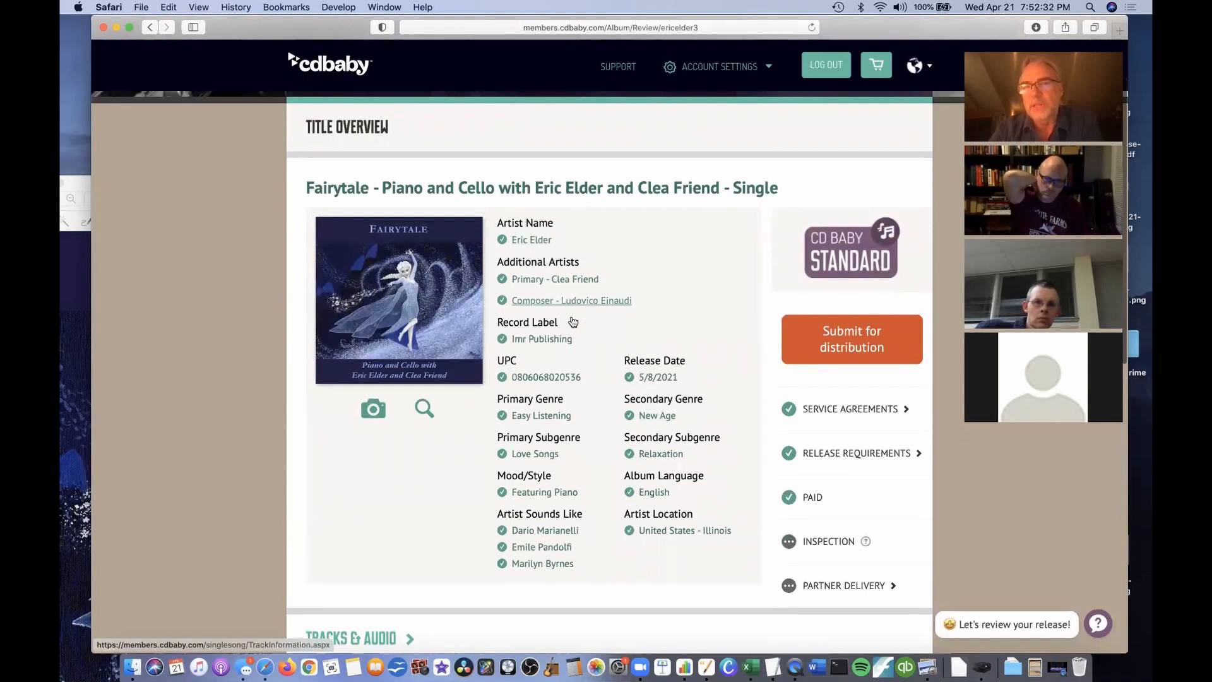
{"action": "scroll", "coordinate": [576, 361], "scroll_direction": "down", "scroll_amount": 1}
{"action": "scroll", "coordinate": [576, 361], "scroll_direction": "down", "scroll_amount": 4}
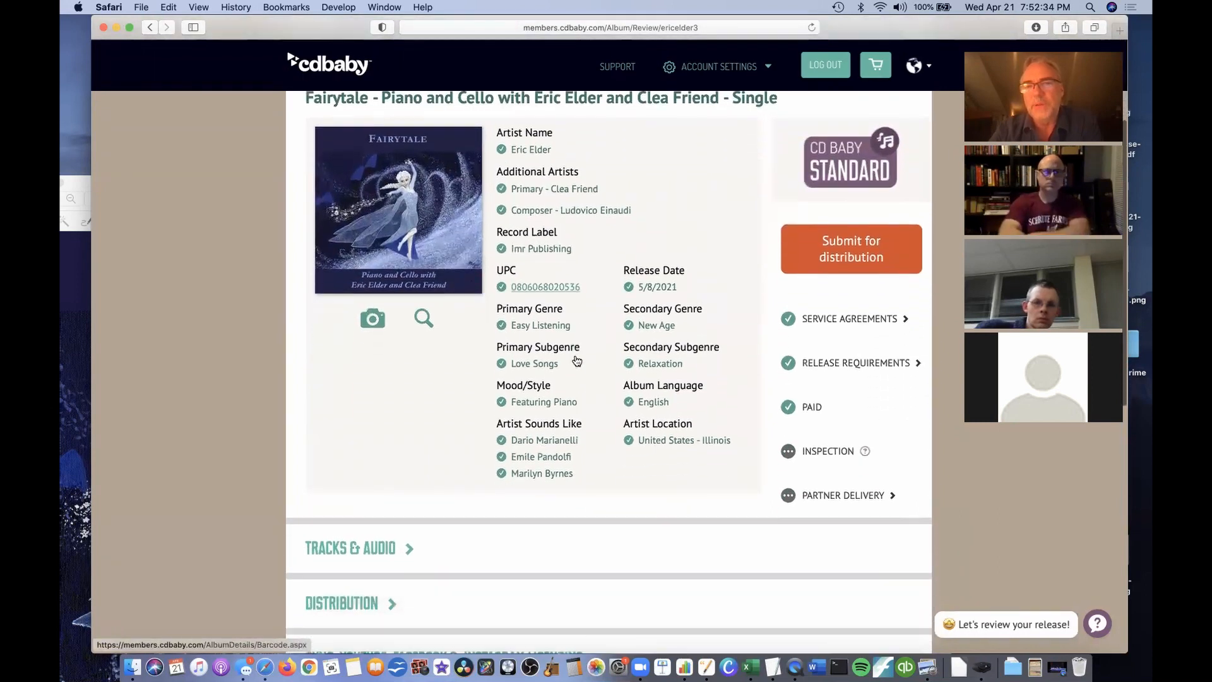
{"action": "scroll", "coordinate": [576, 361], "scroll_direction": "down", "scroll_amount": 3}
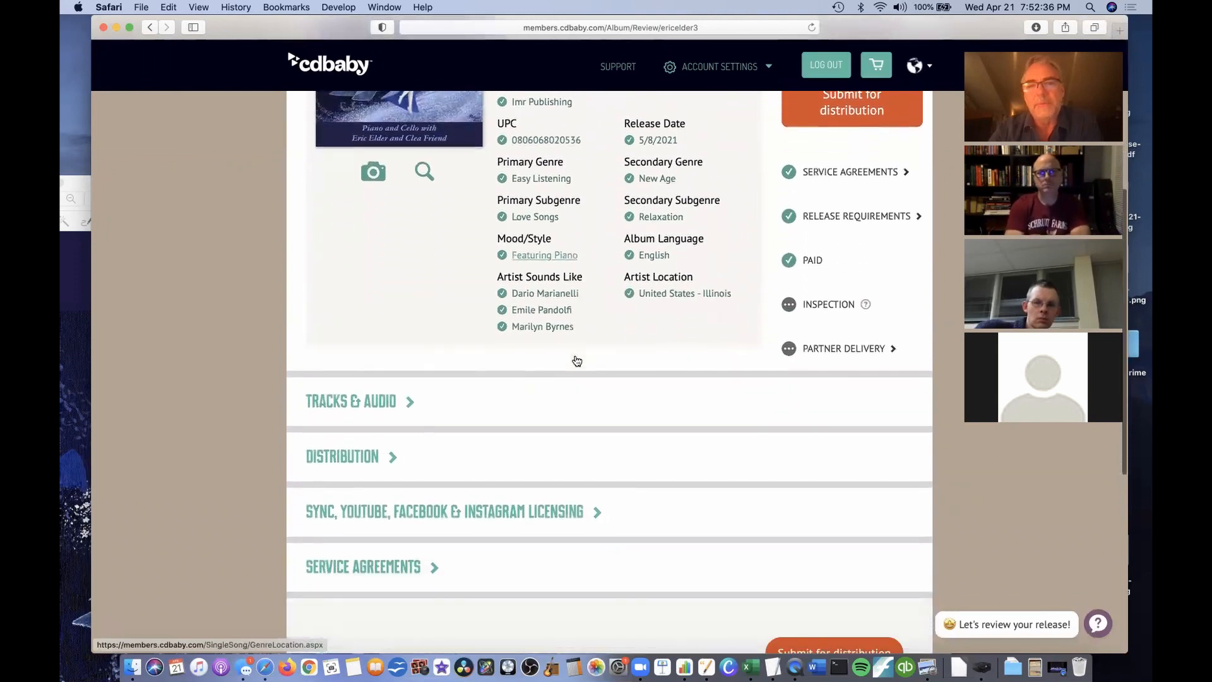
Expand the Tracks & Audio details to check the track's metadata, and open the Distribution details.
{"action": "left_click", "coordinate": [407, 396]}
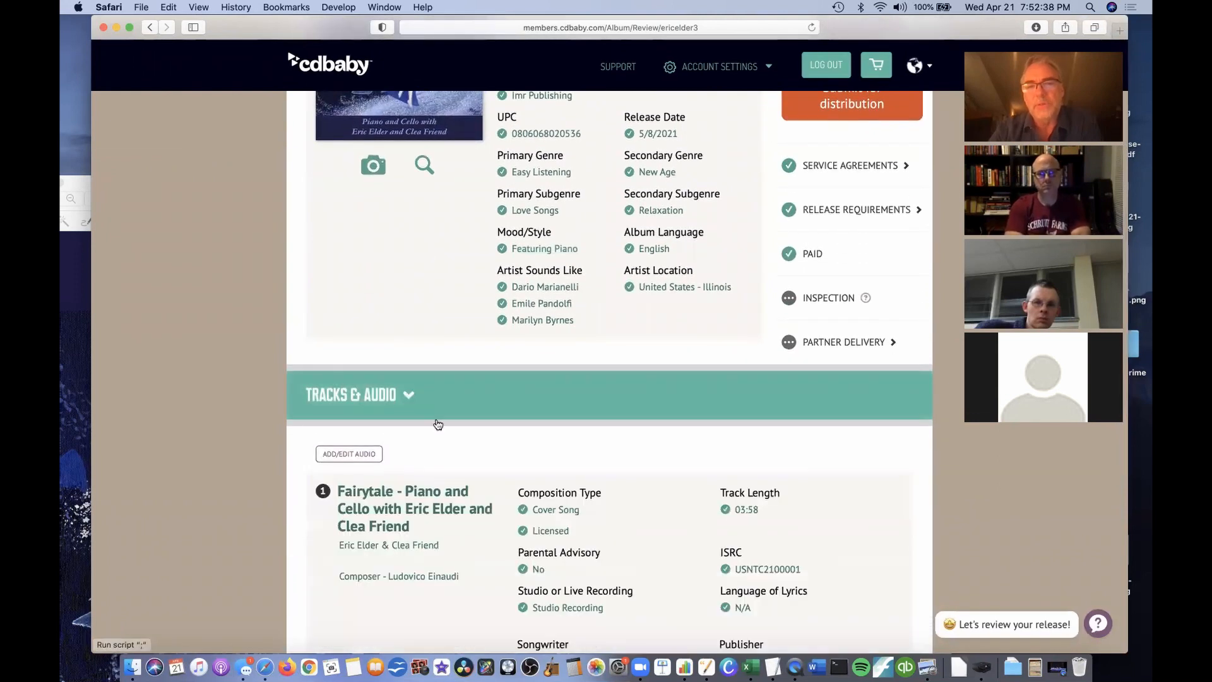
{"action": "scroll", "coordinate": [433, 425], "scroll_direction": "down", "scroll_amount": 4}
{"action": "scroll", "coordinate": [438, 424], "scroll_direction": "down", "scroll_amount": 5}
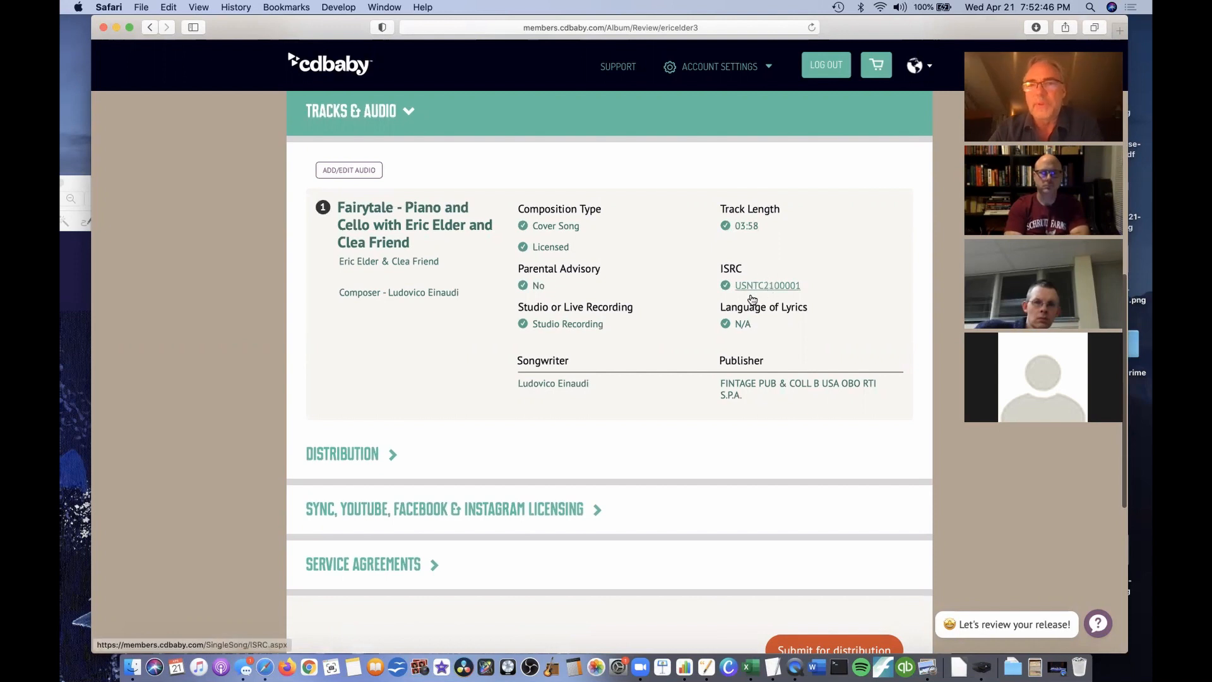
{"action": "scroll", "coordinate": [572, 337], "scroll_direction": "down", "scroll_amount": 3}
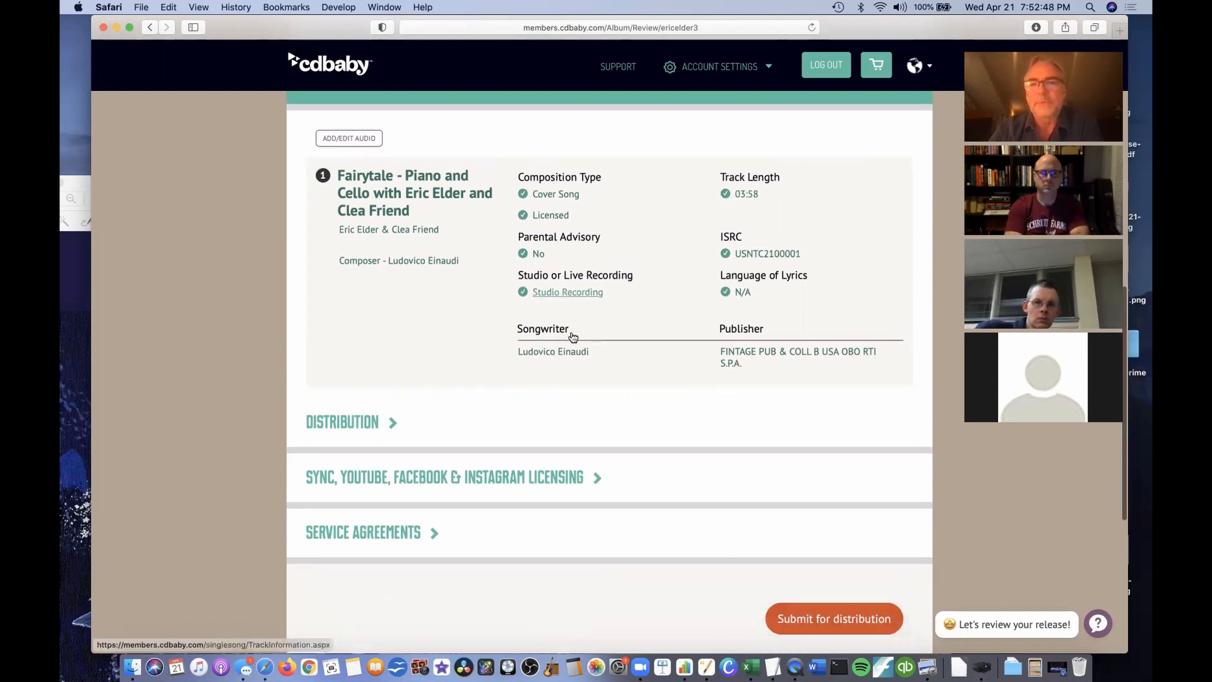
{"action": "left_click", "coordinate": [392, 347]}
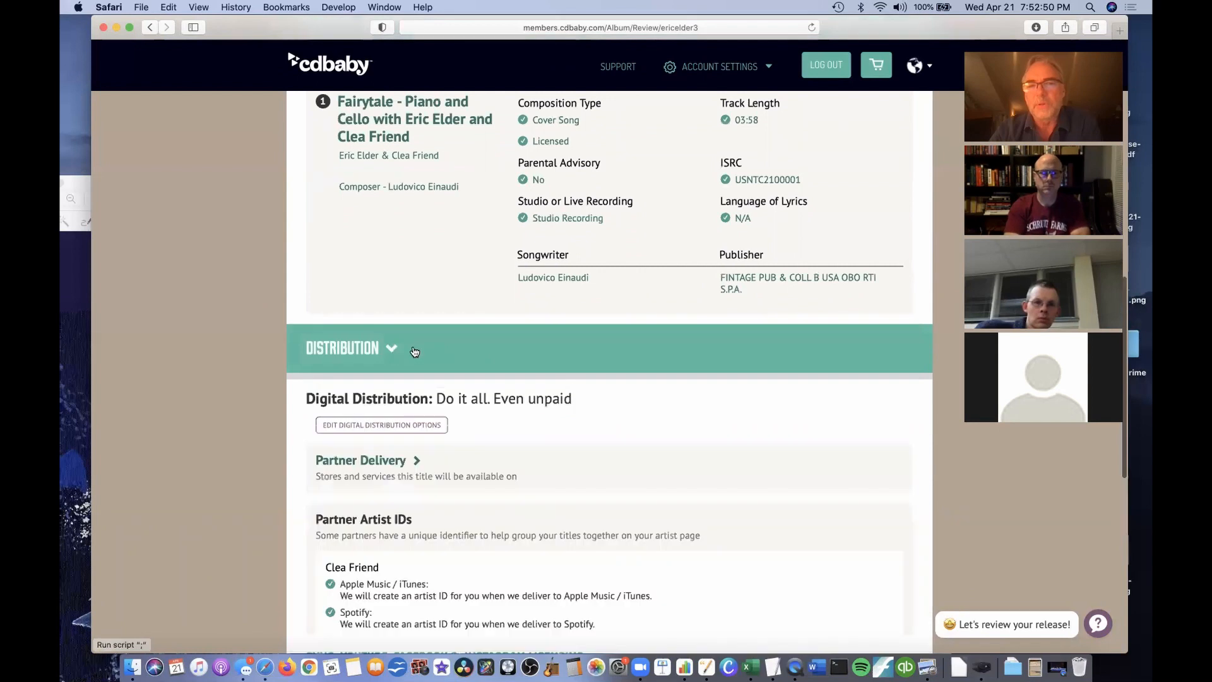
Review the Distribution details, including the partner artist IDs for Apple Music and Spotify and the territory restrictions.
{"action": "scroll", "coordinate": [470, 367], "scroll_direction": "down", "scroll_amount": 8}
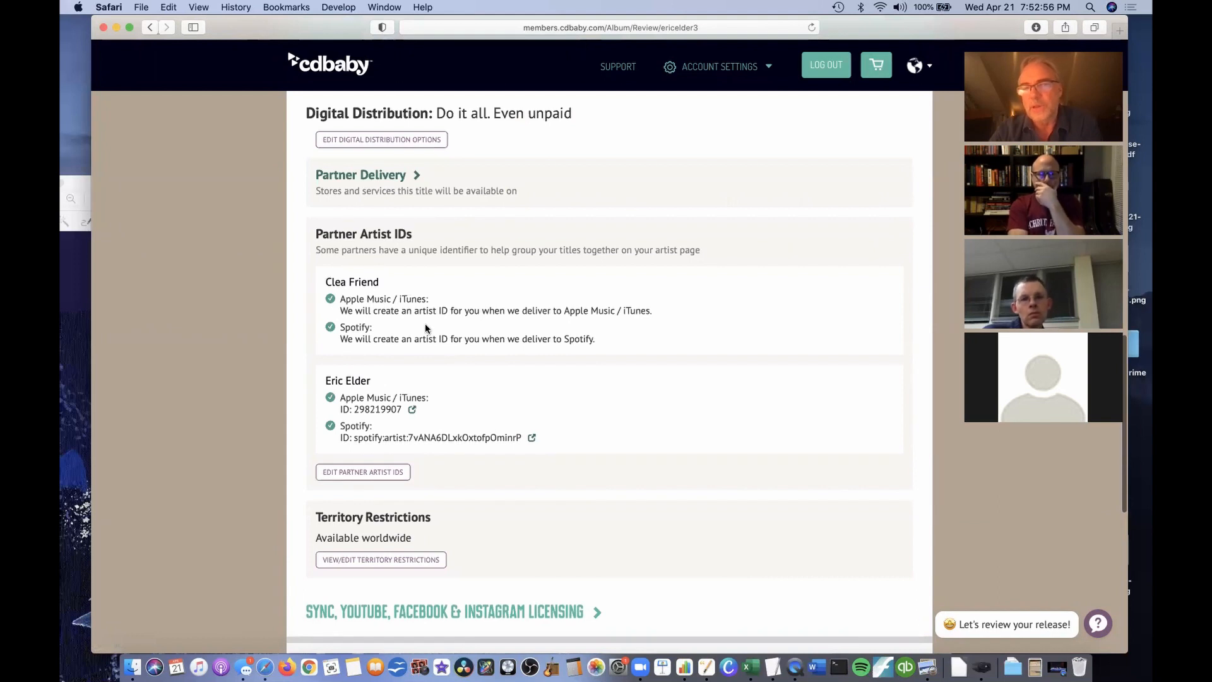
{"action": "scroll", "coordinate": [392, 372], "scroll_direction": "down", "scroll_amount": 2}
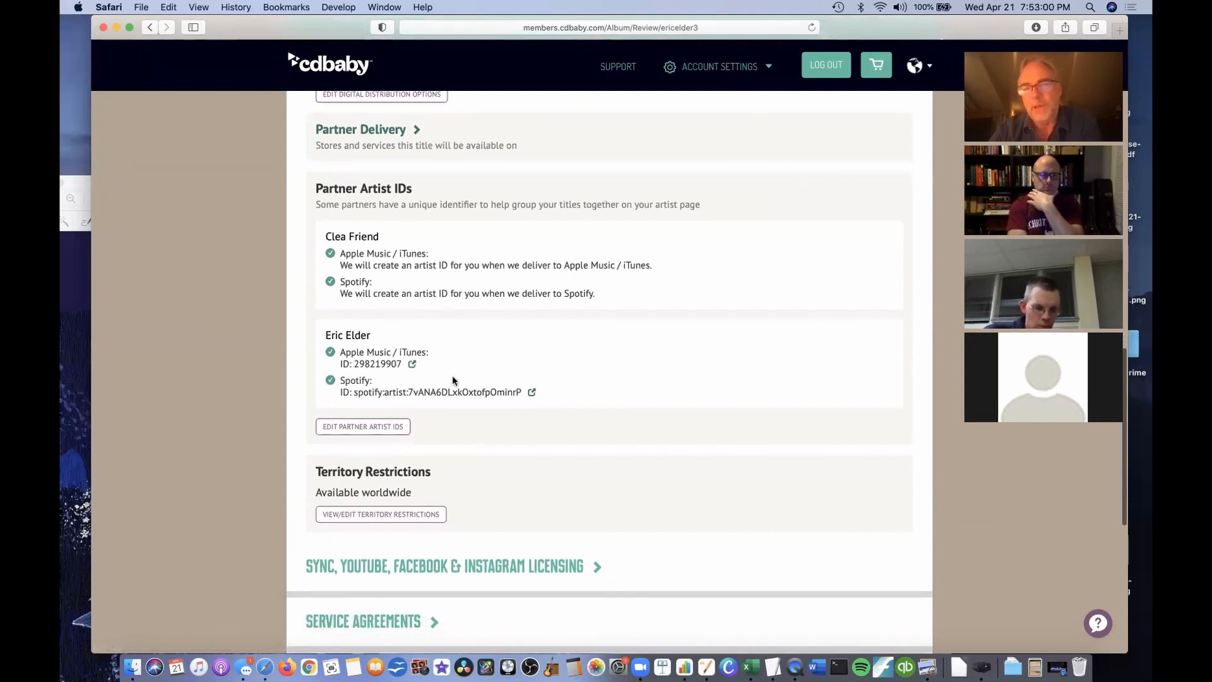
{"action": "scroll", "coordinate": [452, 379], "scroll_direction": "down", "scroll_amount": 5}
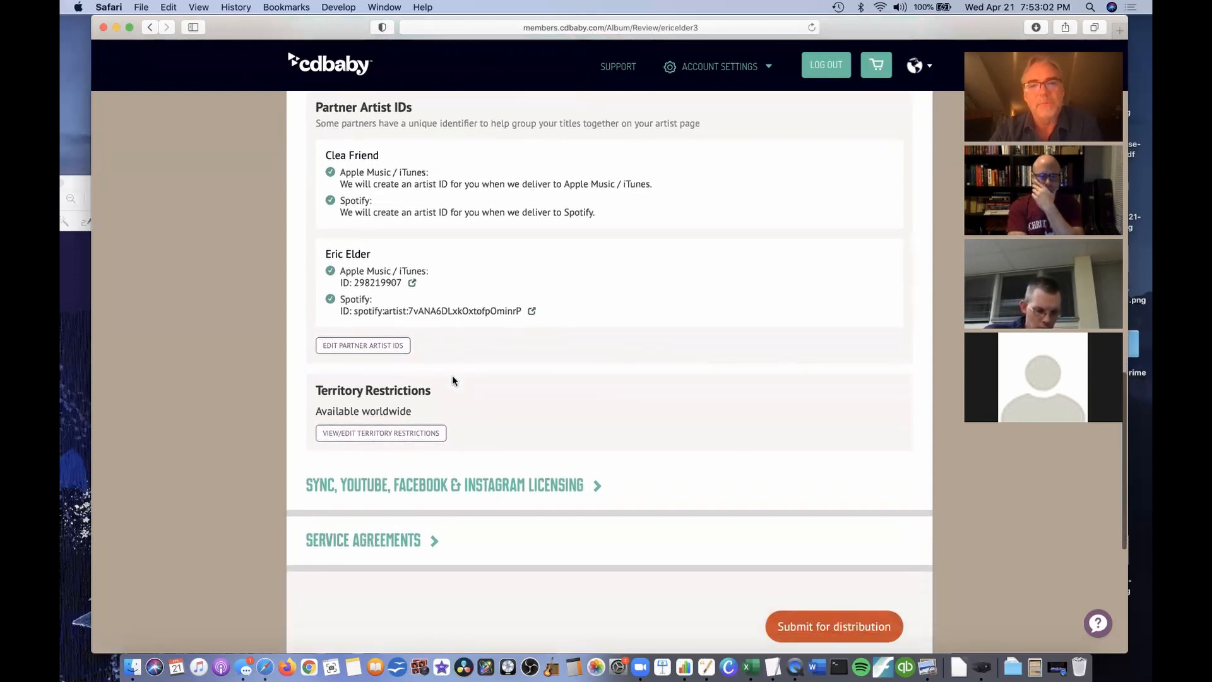
{"action": "scroll", "coordinate": [451, 379], "scroll_direction": "down", "scroll_amount": 3}
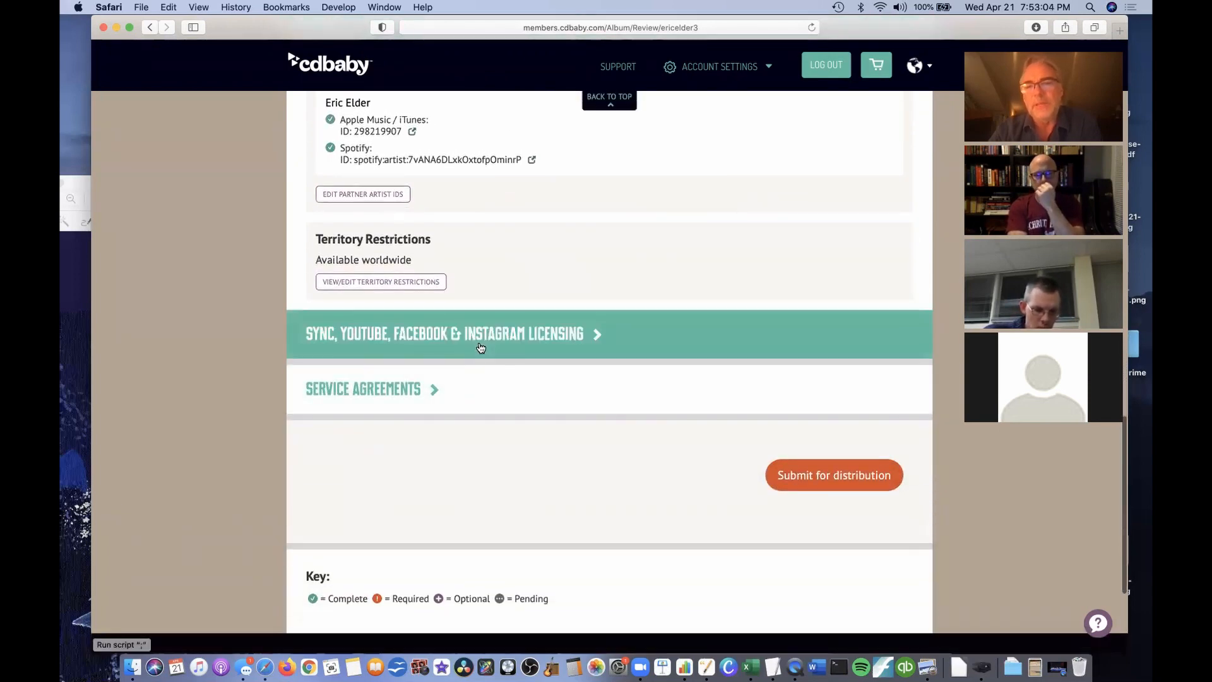
Expand the Sync, YouTube, Facebook & Instagram Licensing details and the Service Agreements to check the opt-ins and the Digital Distribution Agreement.
{"action": "left_click", "coordinate": [479, 346]}
{"action": "scroll", "coordinate": [505, 397], "scroll_direction": "down", "scroll_amount": 4}
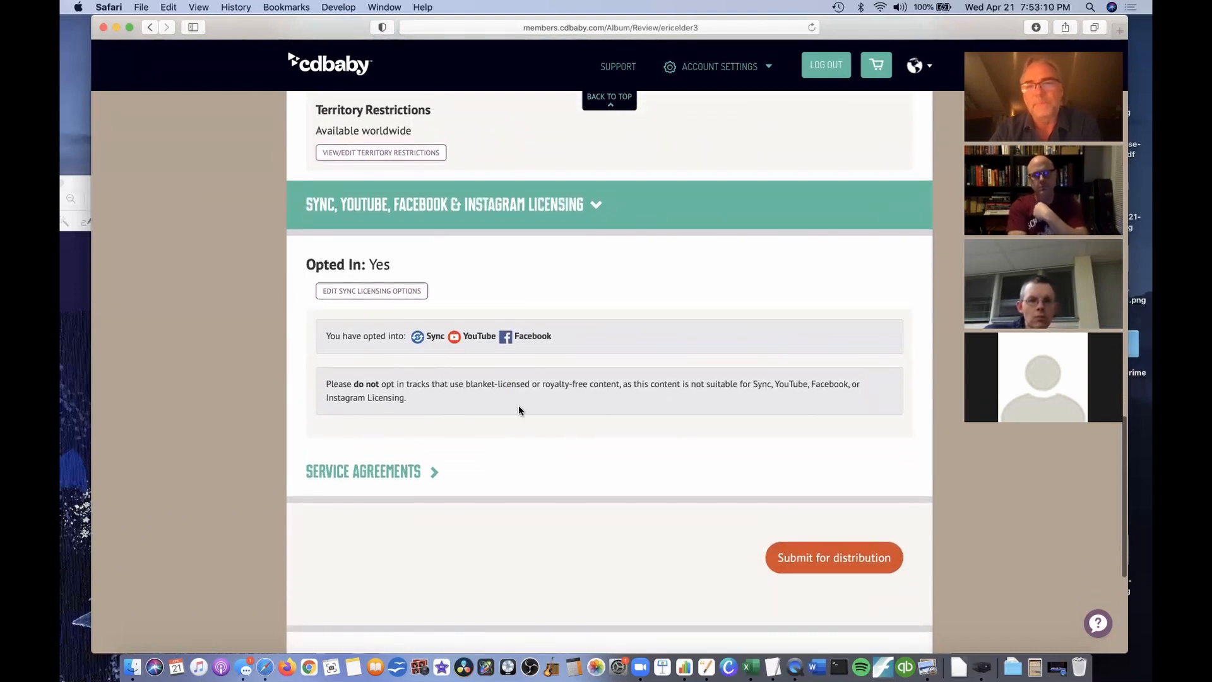
{"action": "left_click", "coordinate": [435, 471]}
{"action": "scroll", "coordinate": [448, 380], "scroll_direction": "down", "scroll_amount": 6}
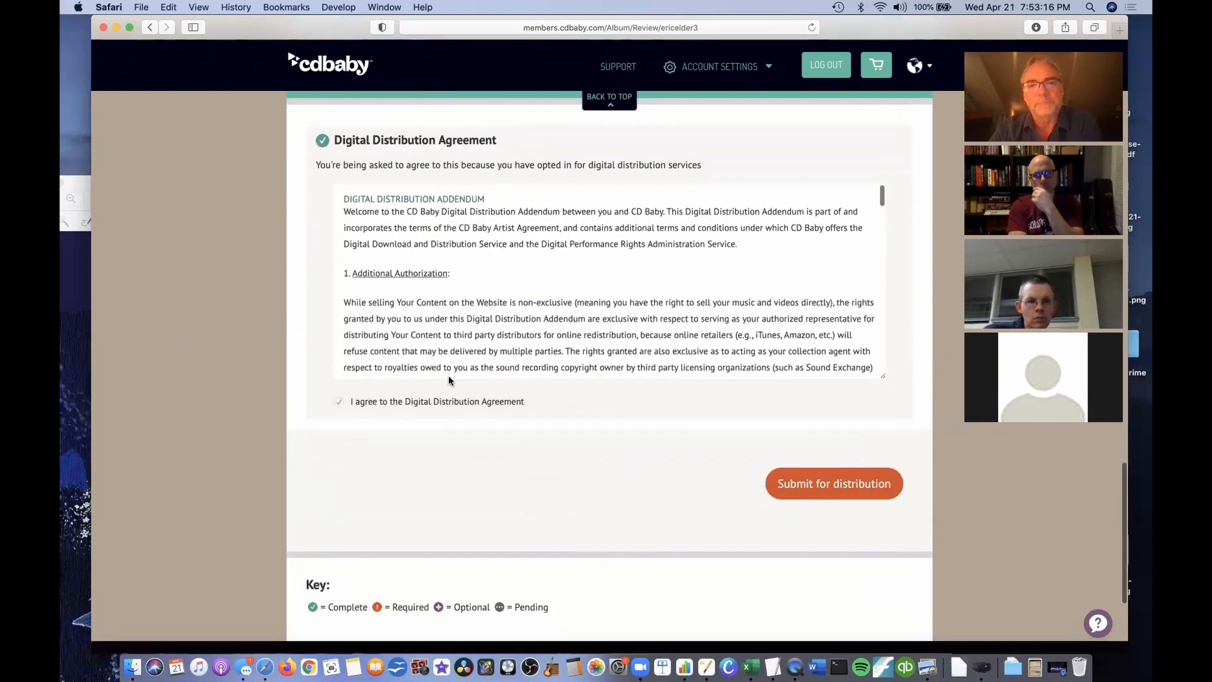
Return to the title overview and examine the submission checklist: service agreements, release requirements, payment, inspection and partner delivery.
{"action": "scroll", "coordinate": [480, 387], "scroll_direction": "up", "scroll_amount": 15}
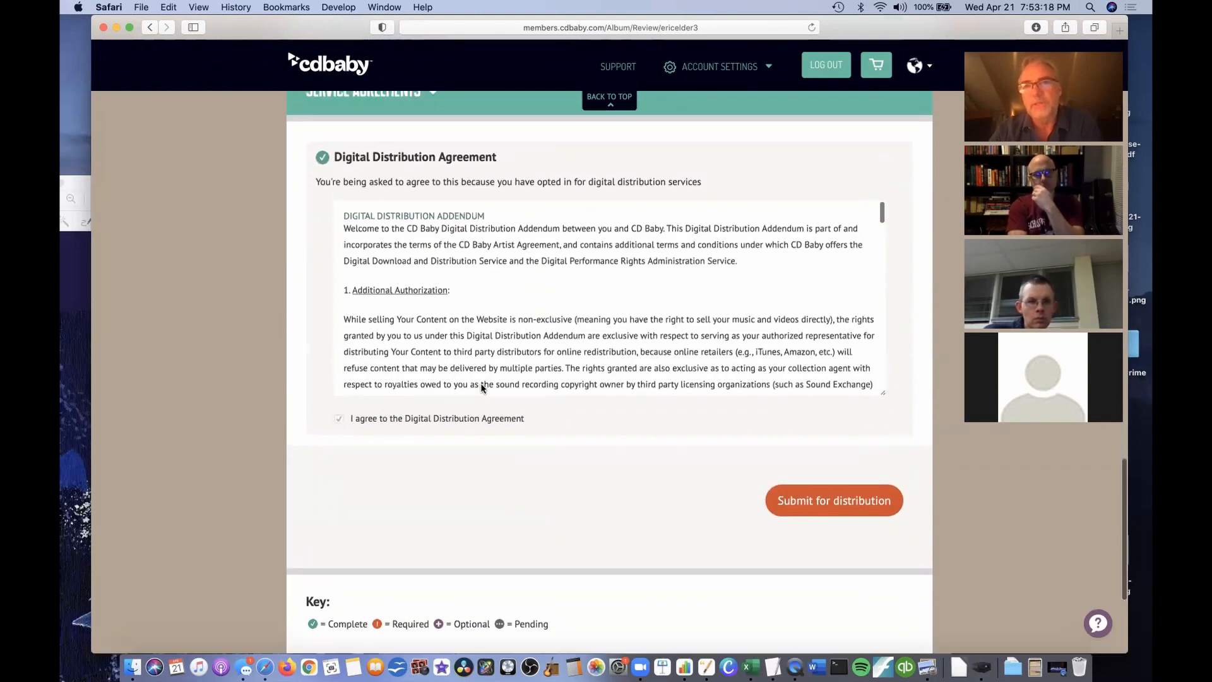
{"action": "scroll", "coordinate": [481, 387], "scroll_direction": "up", "scroll_amount": 15}
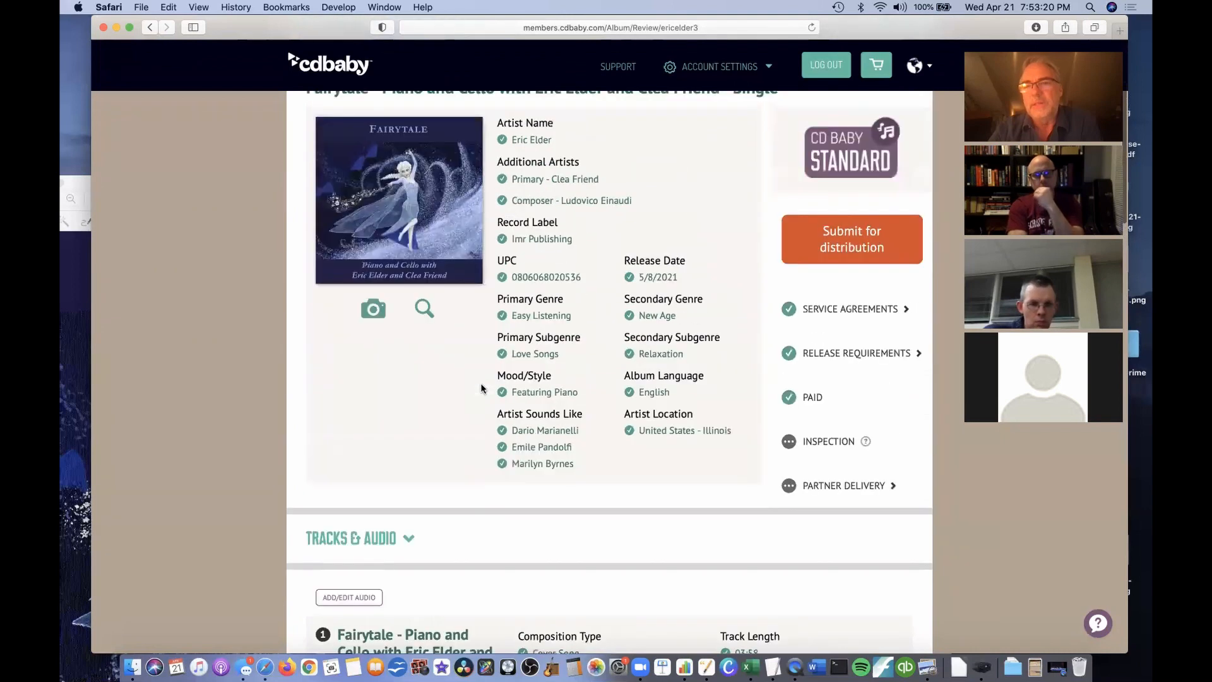
{"action": "scroll", "coordinate": [621, 404], "scroll_direction": "down", "scroll_amount": 4}
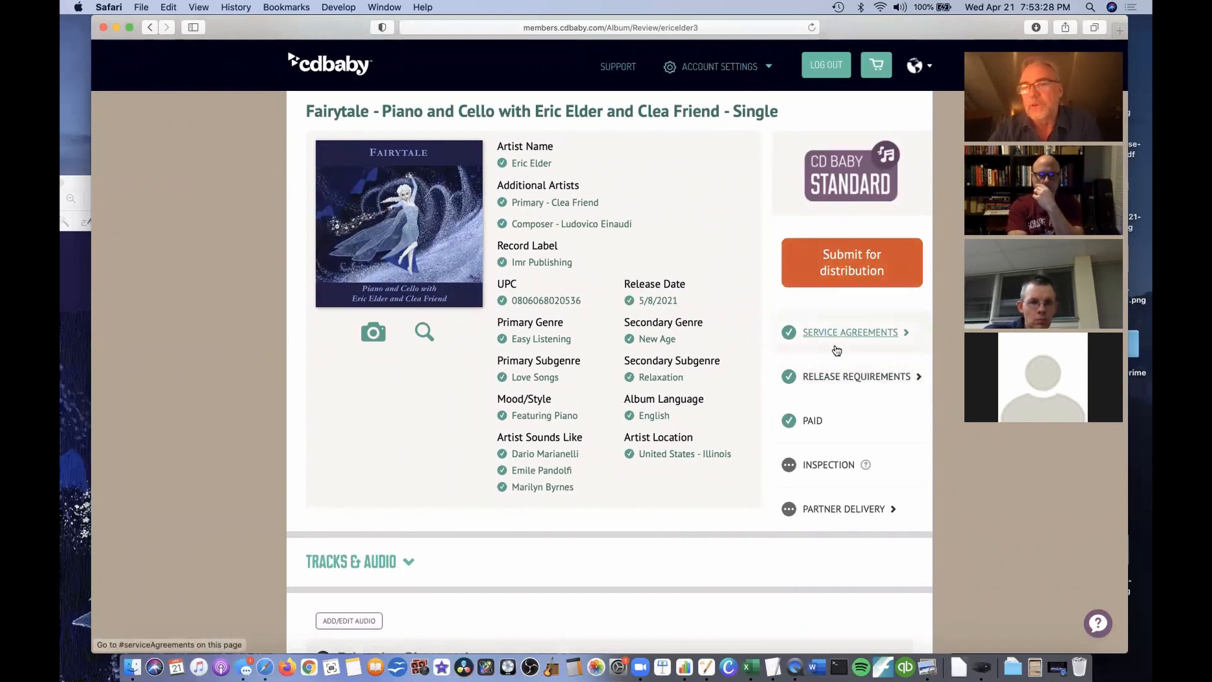
{"action": "scroll", "coordinate": [815, 422], "scroll_direction": "down", "scroll_amount": 1}
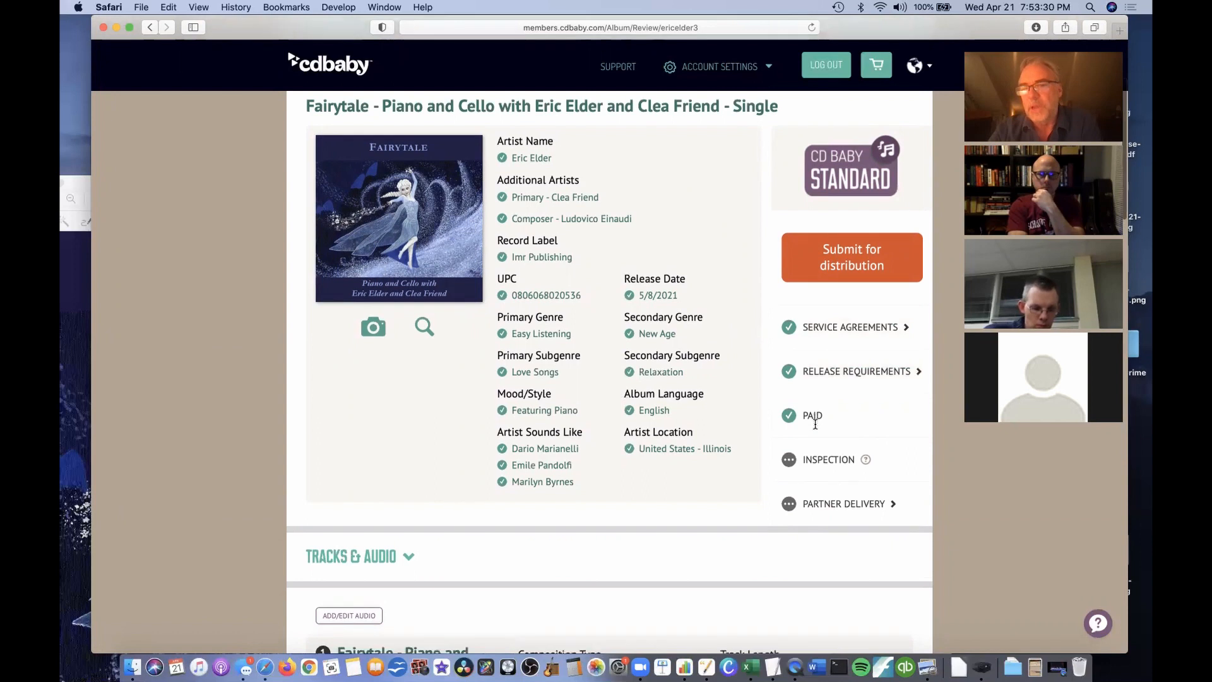
{"action": "scroll", "coordinate": [814, 423], "scroll_direction": "down", "scroll_amount": 2}
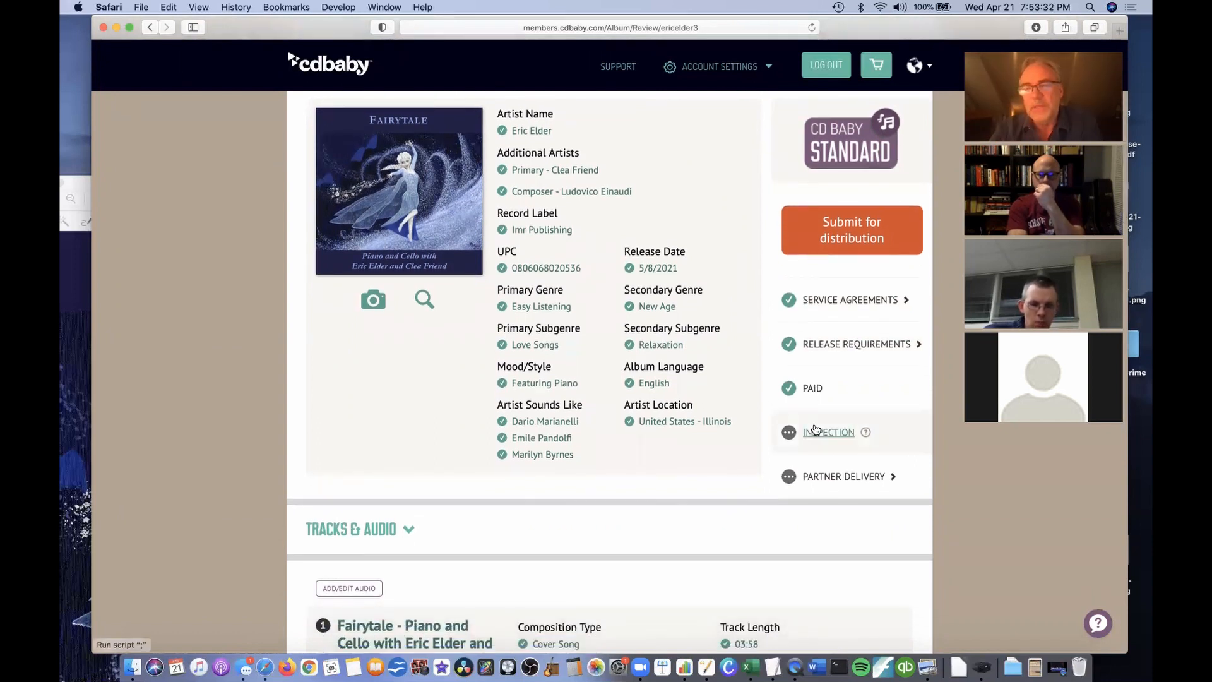
{"action": "scroll", "coordinate": [820, 433], "scroll_direction": "down", "scroll_amount": 2}
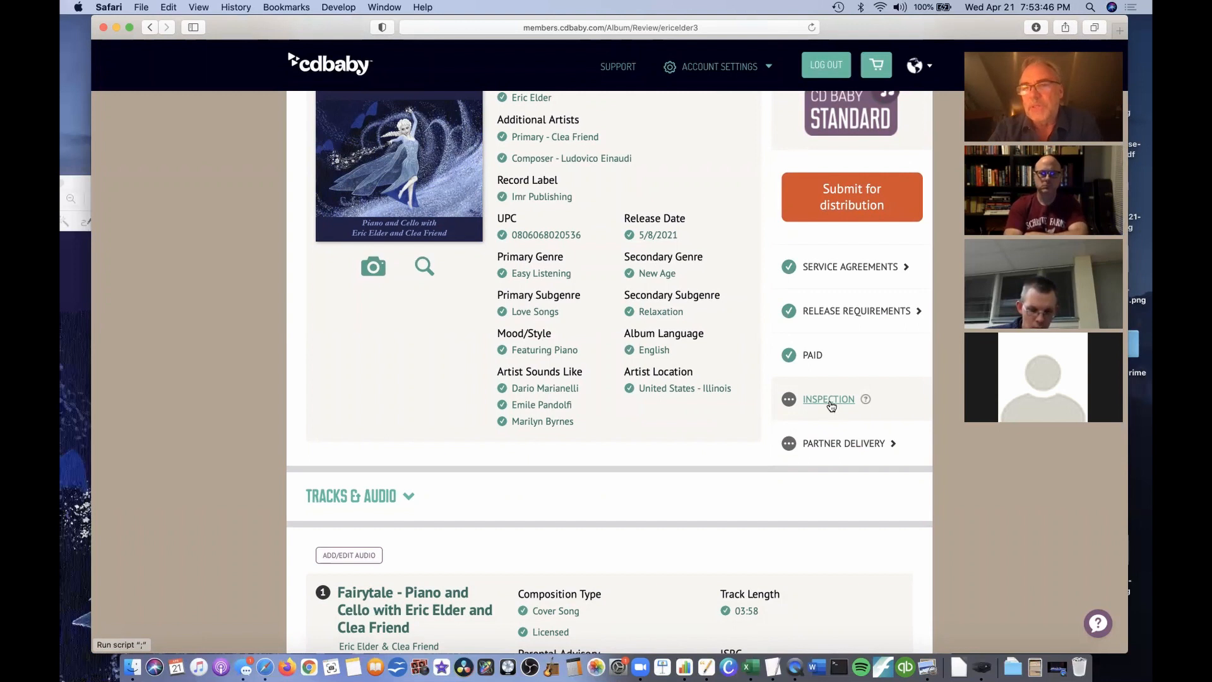
{"action": "scroll", "coordinate": [830, 403], "scroll_direction": "down", "scroll_amount": 1}
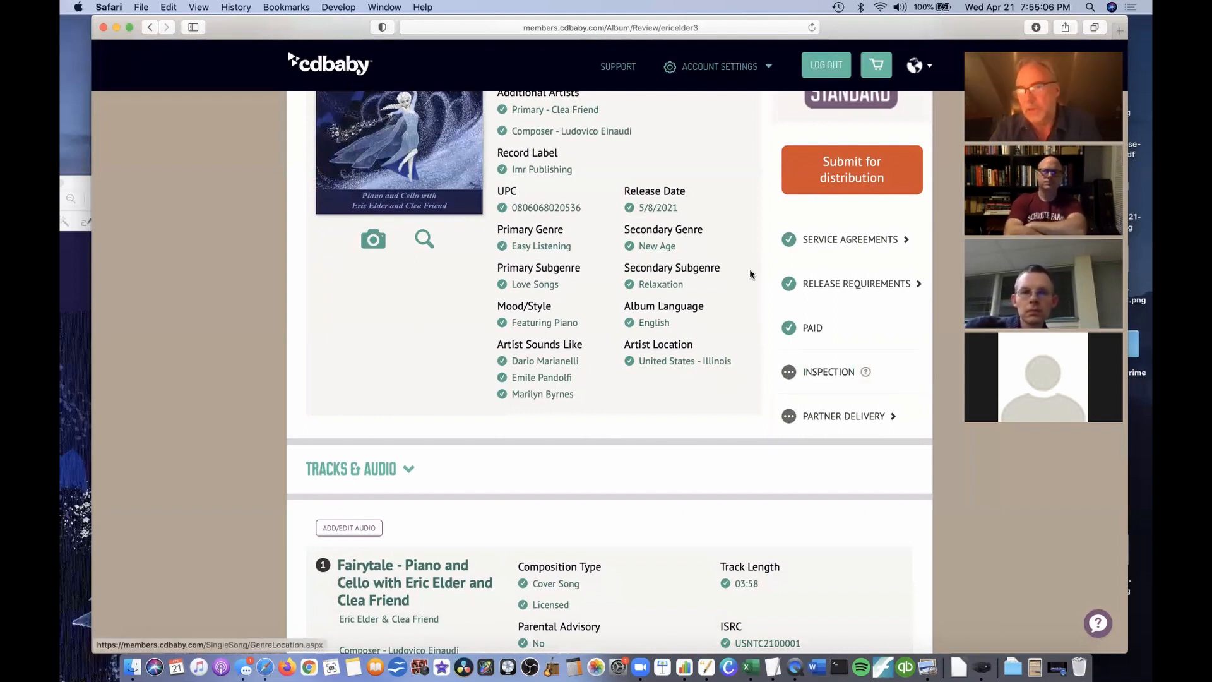
{"action": "scroll", "coordinate": [742, 292], "scroll_direction": "down", "scroll_amount": 1}
{"action": "scroll", "coordinate": [742, 291], "scroll_direction": "down", "scroll_amount": 2}
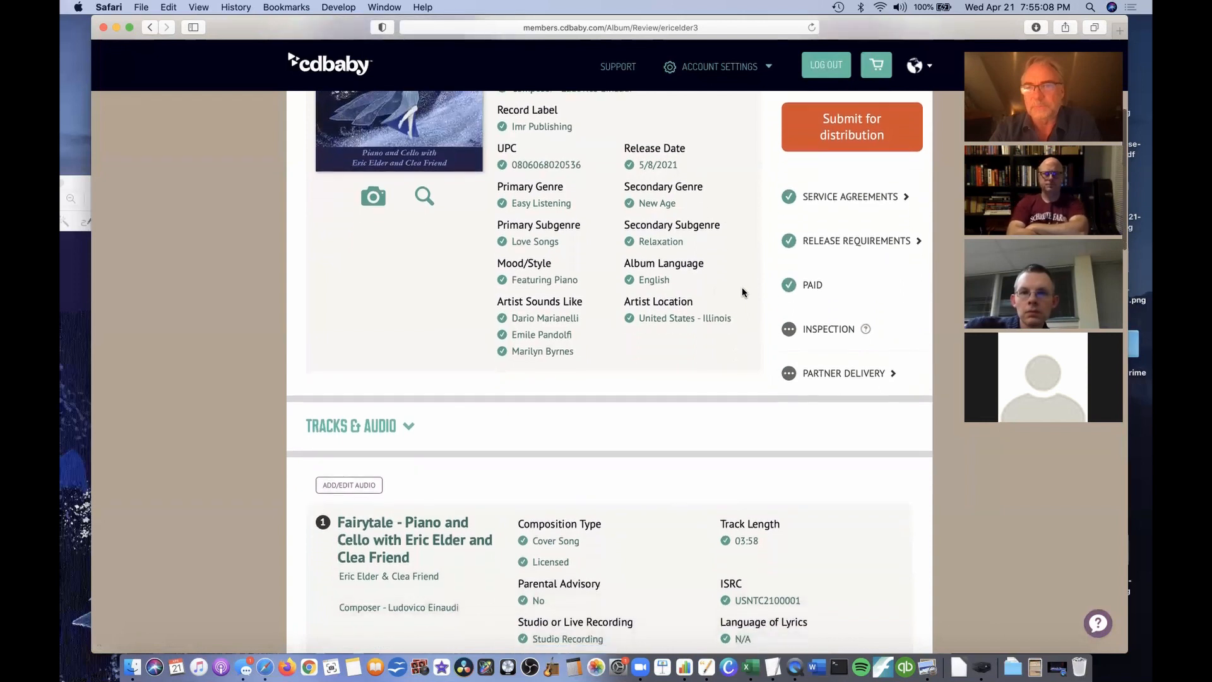
{"action": "scroll", "coordinate": [741, 289], "scroll_direction": "up", "scroll_amount": 3}
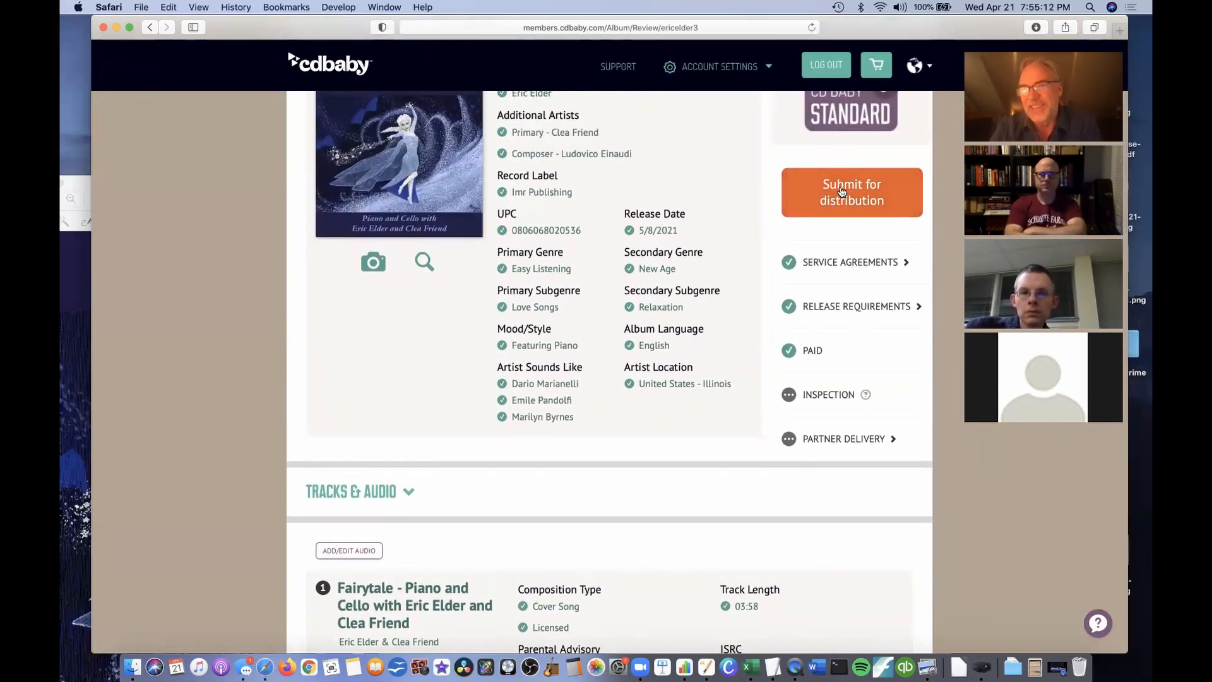
{"action": "scroll", "coordinate": [849, 253], "scroll_direction": "down", "scroll_amount": 2}
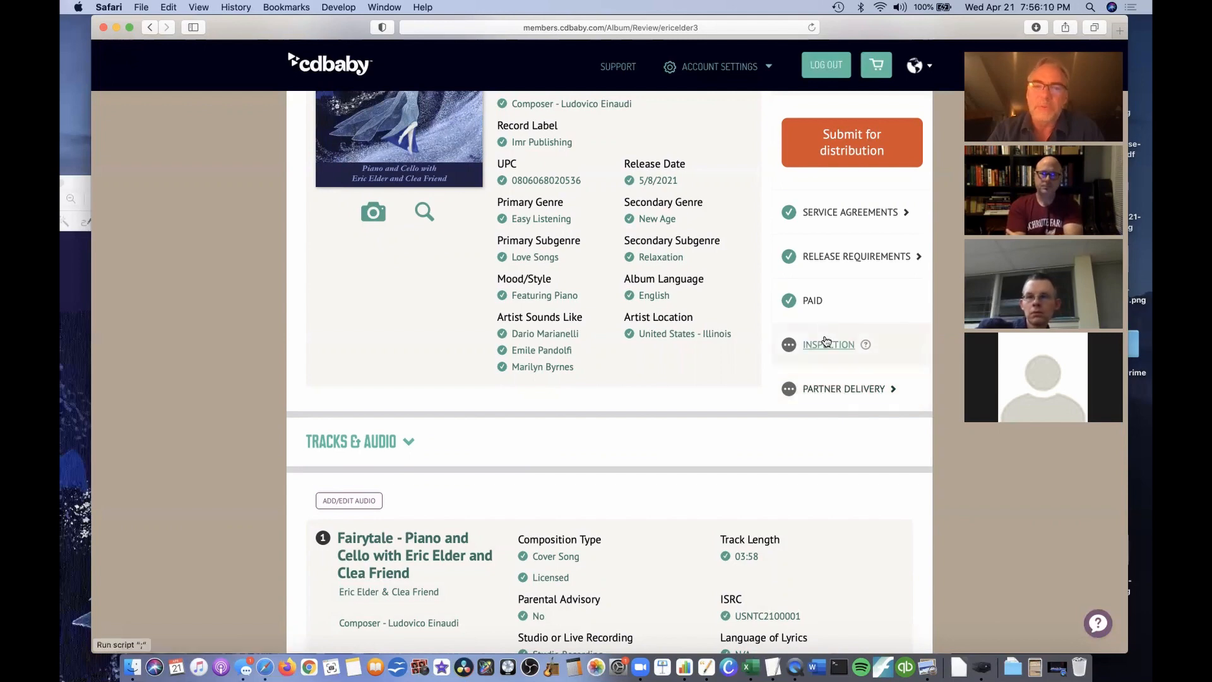
{"action": "scroll", "coordinate": [826, 341], "scroll_direction": "down", "scroll_amount": 1}
{"action": "scroll", "coordinate": [825, 340], "scroll_direction": "down", "scroll_amount": 5}
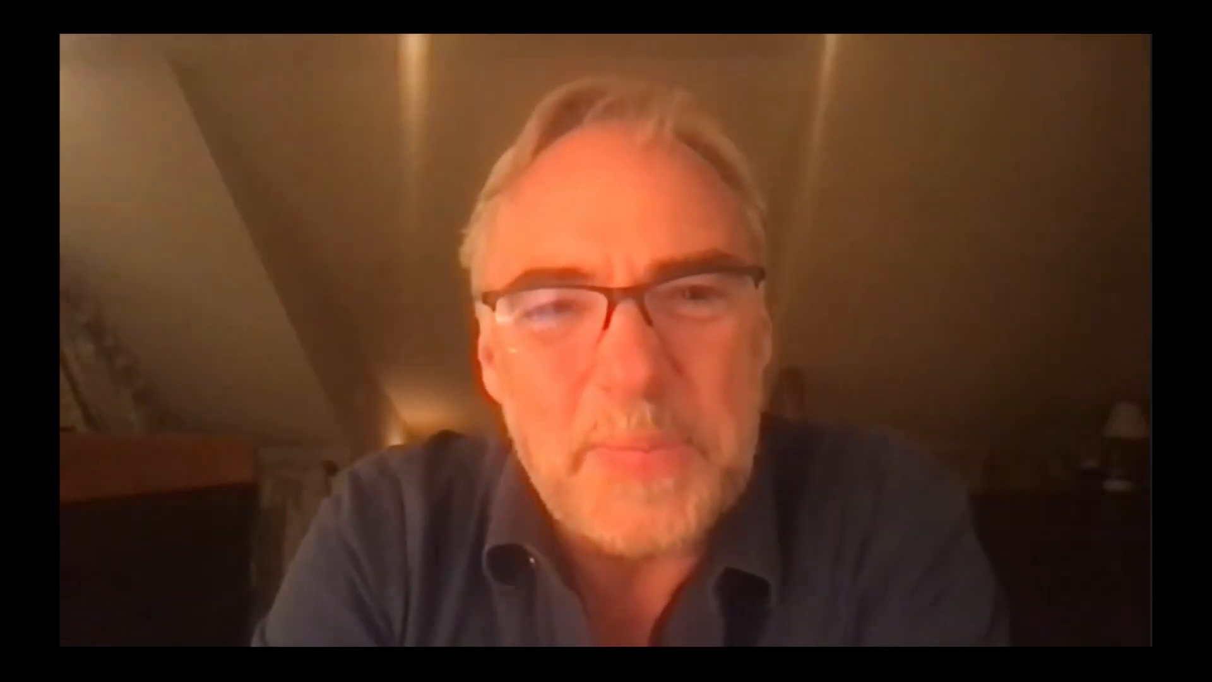